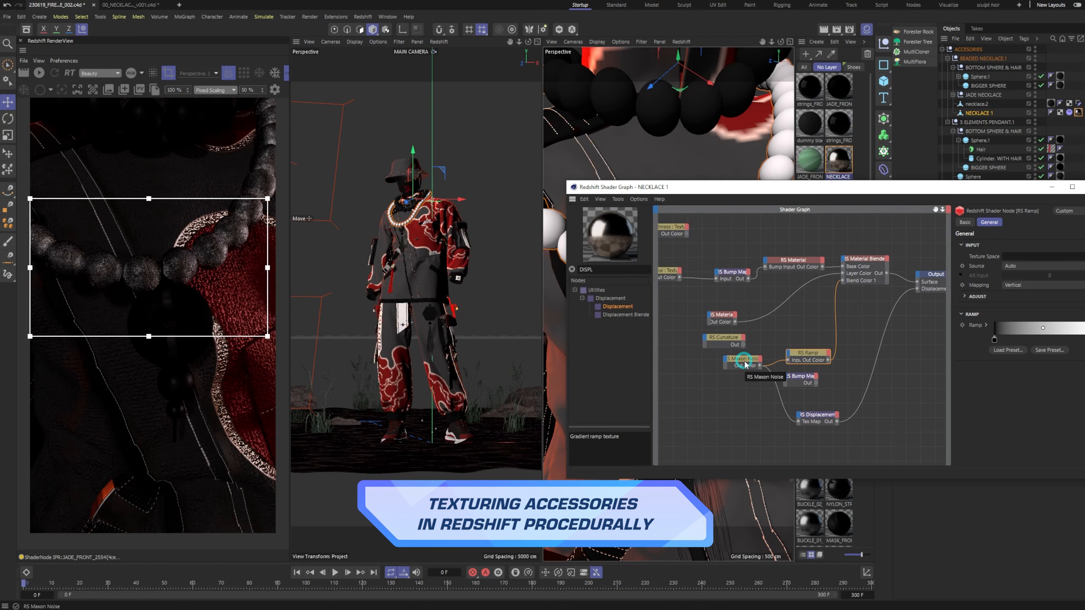
{"action": "left_click", "coordinate": [768, 358]}
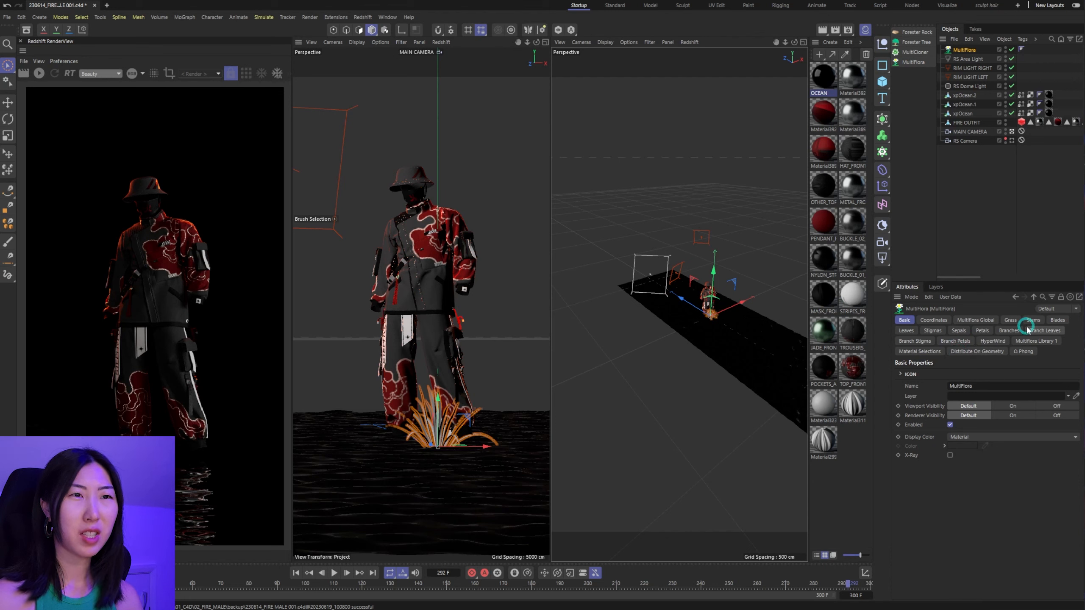
Step: Browse the Multiflora Library 1 presets and apply the Holcus preset to the MultiFlora object
{"action": "left_click", "coordinate": [1037, 340]}
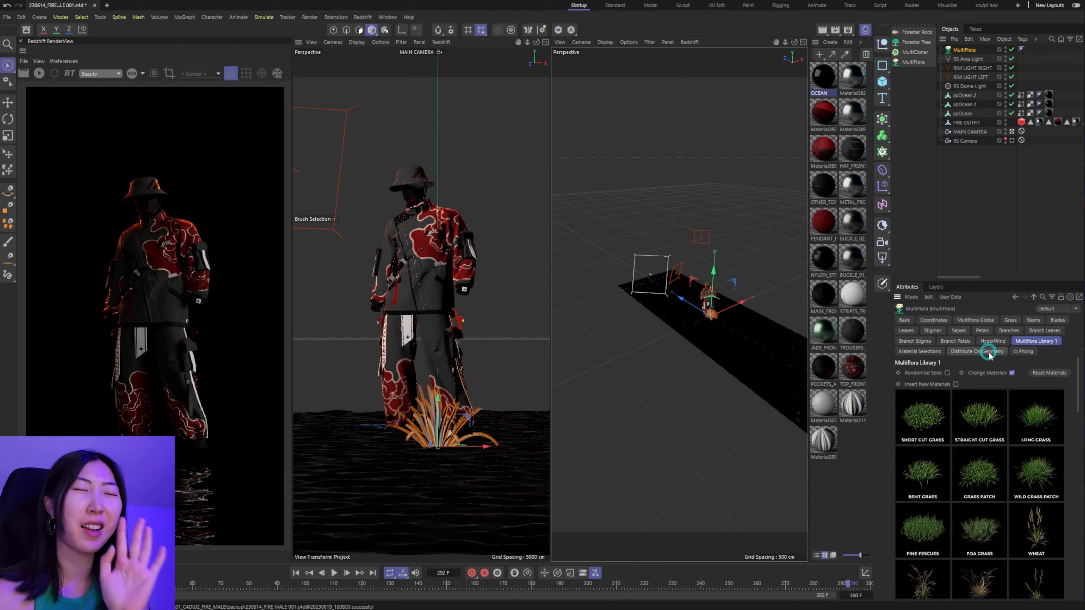
{"action": "scroll", "coordinate": [1011, 438], "scroll_direction": "down", "scroll_amount": 3}
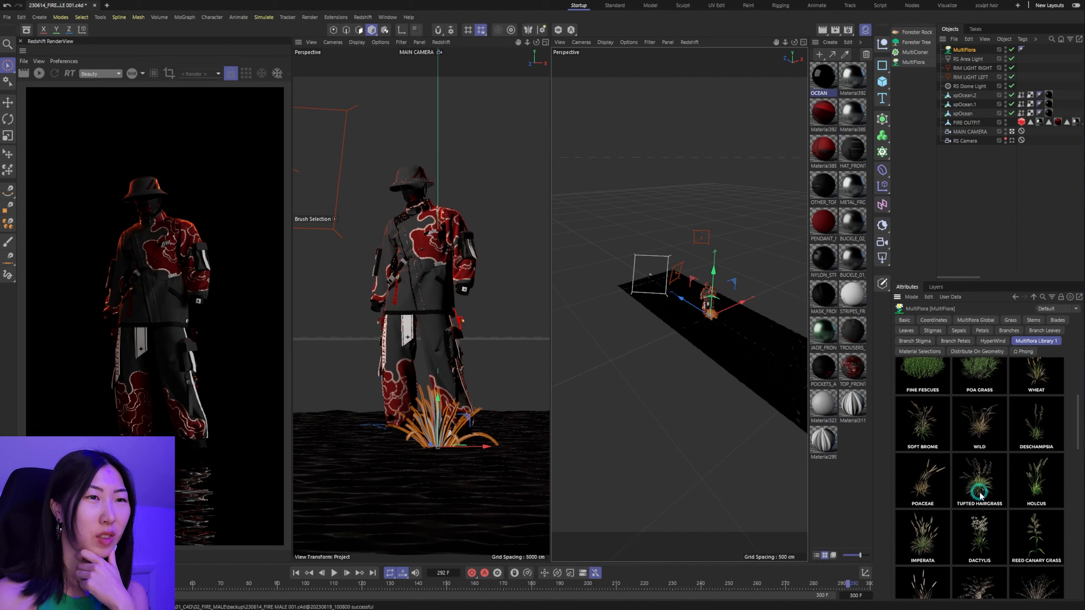
{"action": "scroll", "coordinate": [981, 495], "scroll_direction": "down", "scroll_amount": 5}
{"action": "scroll", "coordinate": [984, 485], "scroll_direction": "down", "scroll_amount": 4}
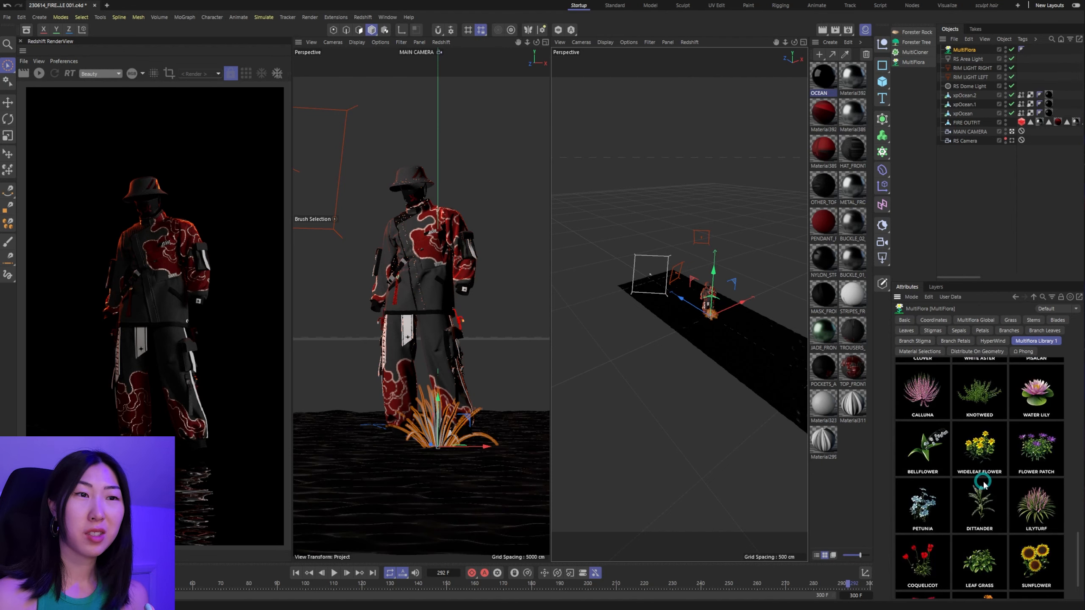
{"action": "scroll", "coordinate": [982, 483], "scroll_direction": "down", "scroll_amount": 1}
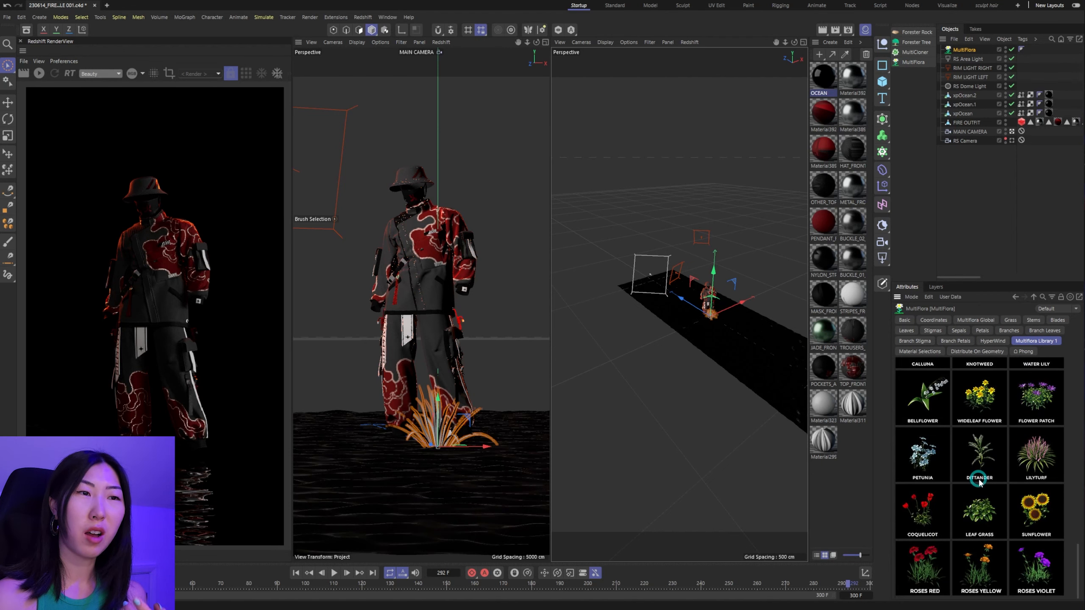
{"action": "scroll", "coordinate": [979, 481], "scroll_direction": "up", "scroll_amount": 8}
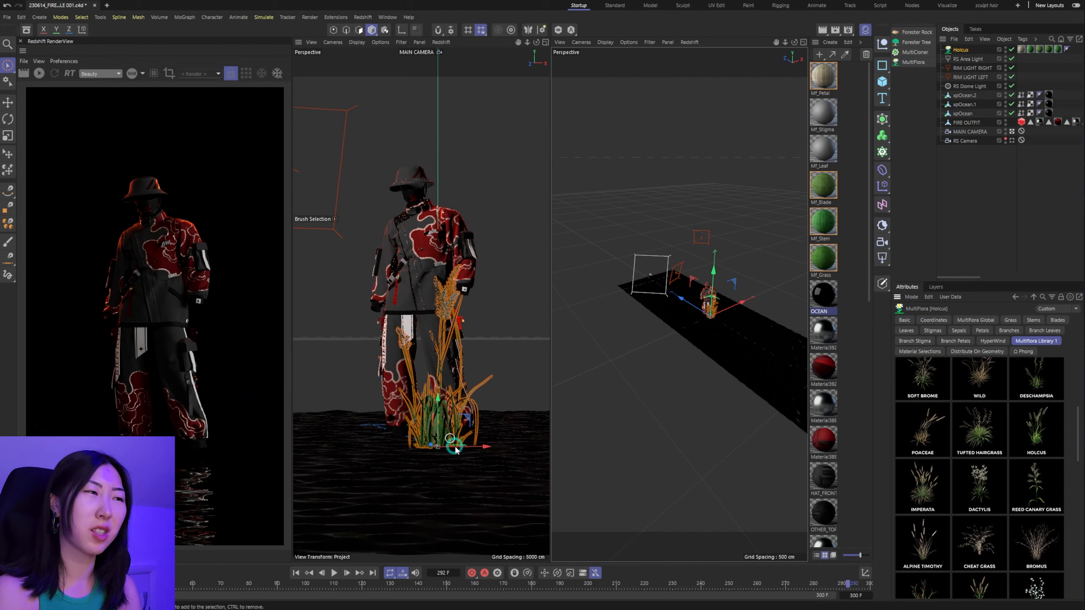
Step: Move the Holcus plant away from the character's feet to a spot on the water behind and beside the figure
{"action": "scroll", "coordinate": [693, 324], "scroll_direction": "up", "scroll_amount": 10}
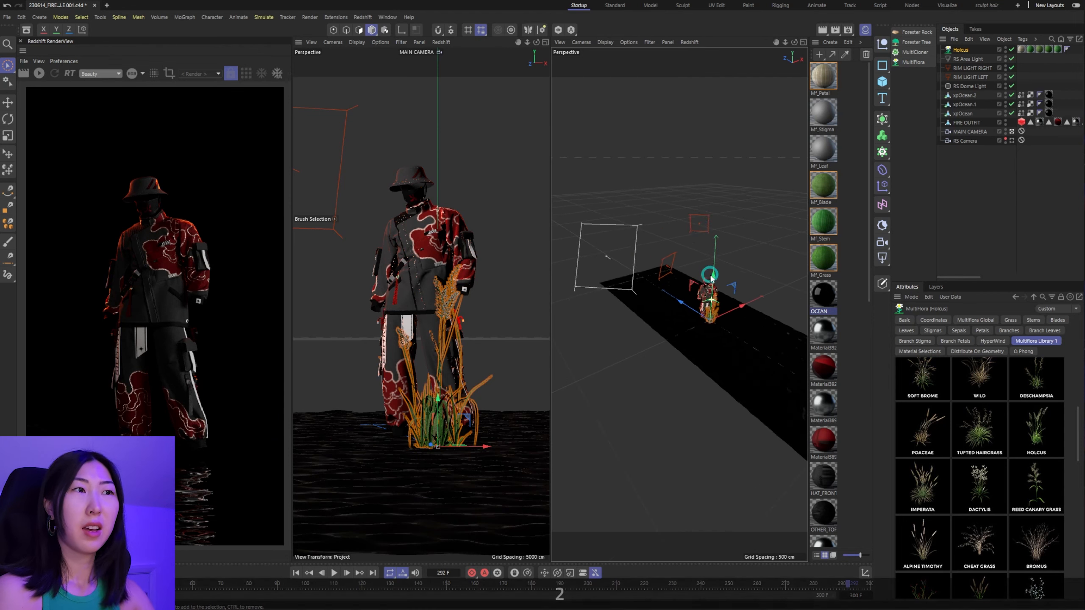
{"action": "left_click_drag", "start_coordinate": [729, 343], "coordinate": [756, 357]}
{"action": "key", "text": "3"}
{"action": "left_click_drag", "start_coordinate": [729, 321], "coordinate": [687, 291]}
{"action": "key", "text": "3"}
Step: Set the Holcus plant's Multiflora Size to 0.45 and place a duplicate of it on the character's other side
{"action": "left_click", "coordinate": [971, 320]}
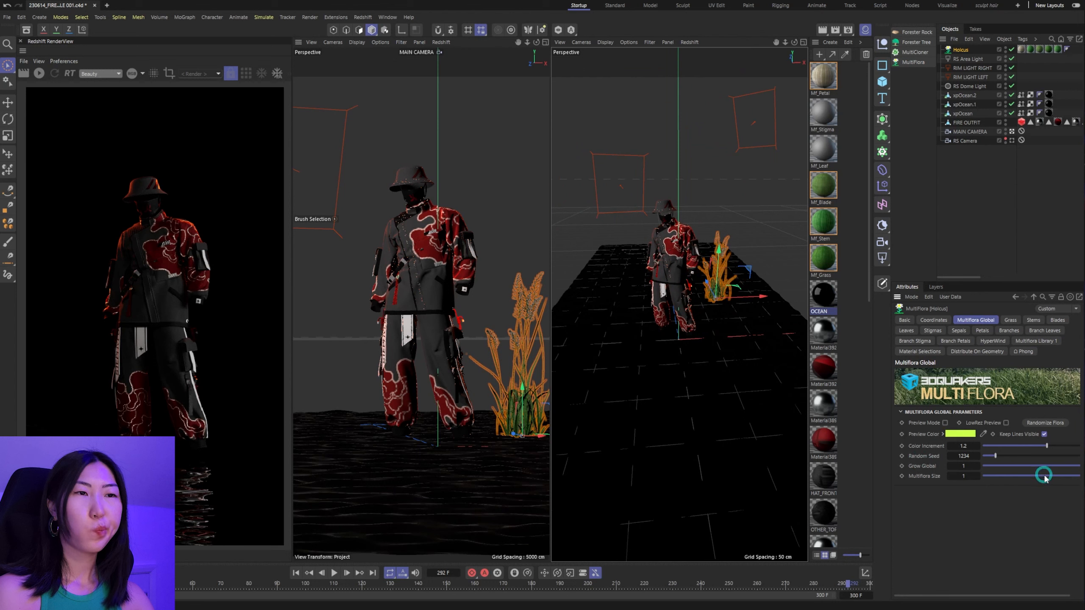
{"action": "left_click_drag", "start_coordinate": [1059, 477], "coordinate": [1031, 485]}
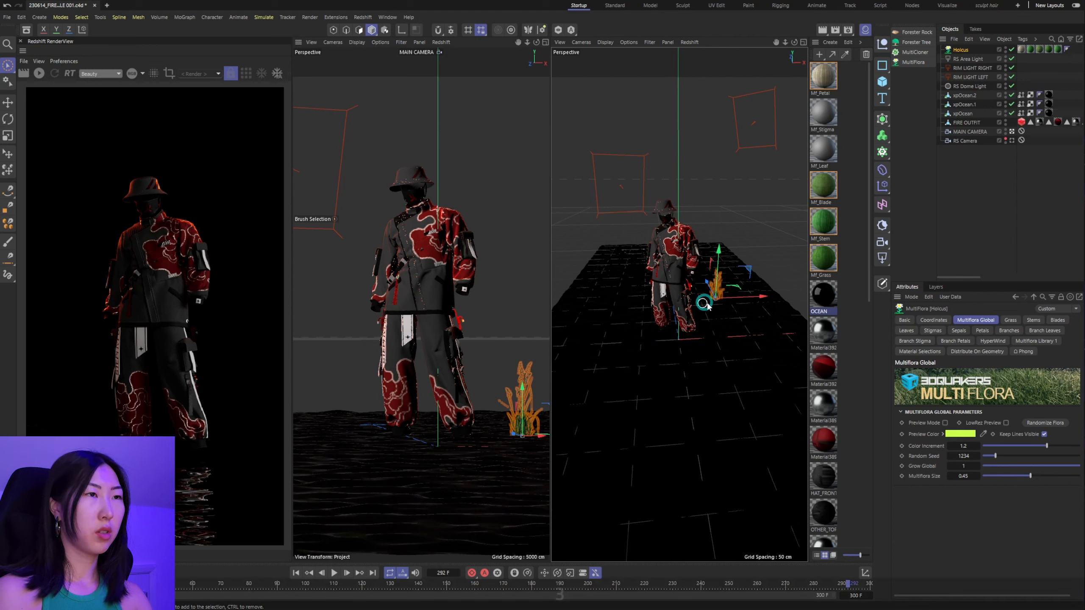
{"action": "left_click_drag", "start_coordinate": [702, 303], "coordinate": [726, 333], "text": "alt"}
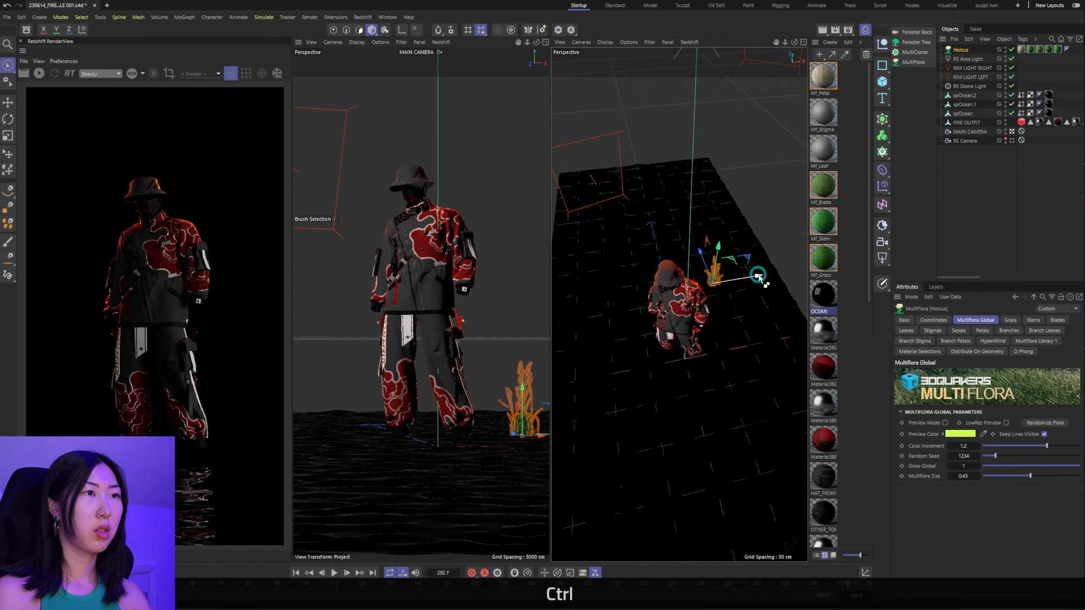
{"action": "left_click_drag", "start_coordinate": [760, 278], "coordinate": [682, 290], "text": "ctrl"}
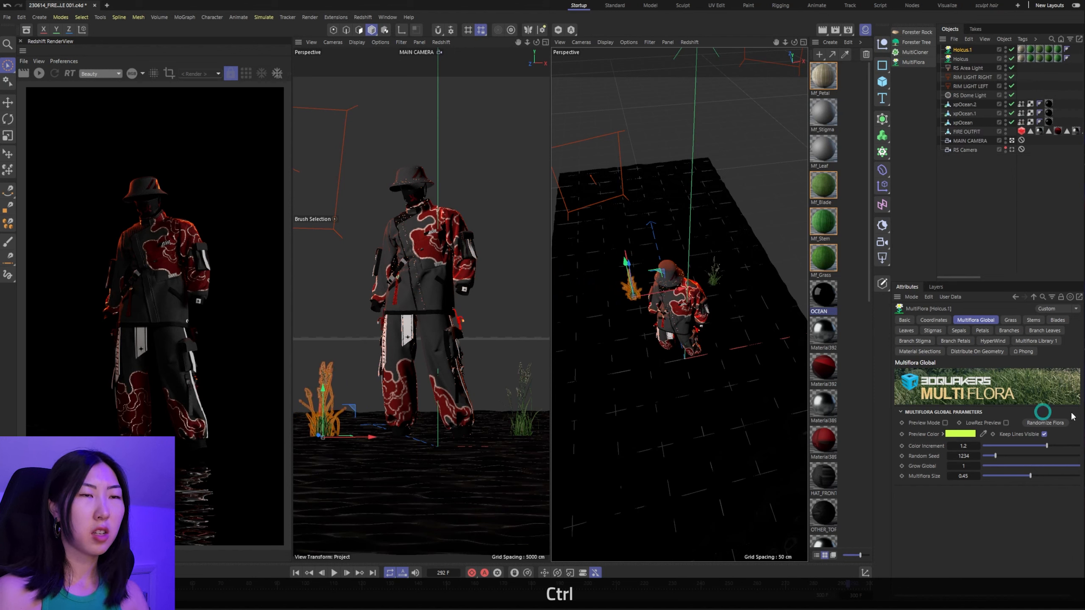
Step: Set the Stem Count of the duplicated Holcus plant to 5
{"action": "left_click", "coordinate": [1010, 320]}
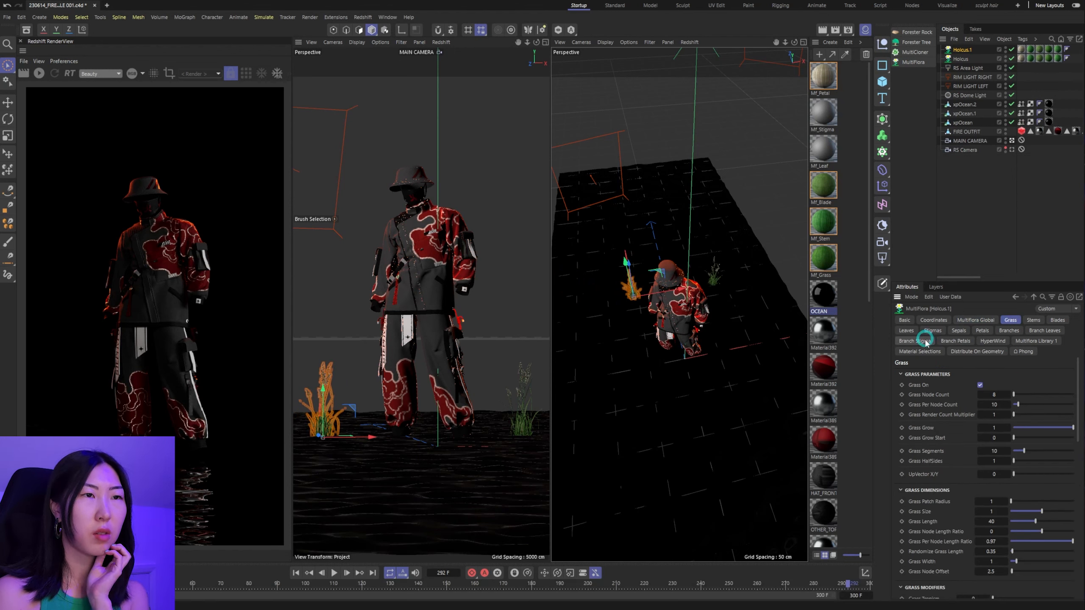
{"action": "left_click", "coordinate": [1042, 320]}
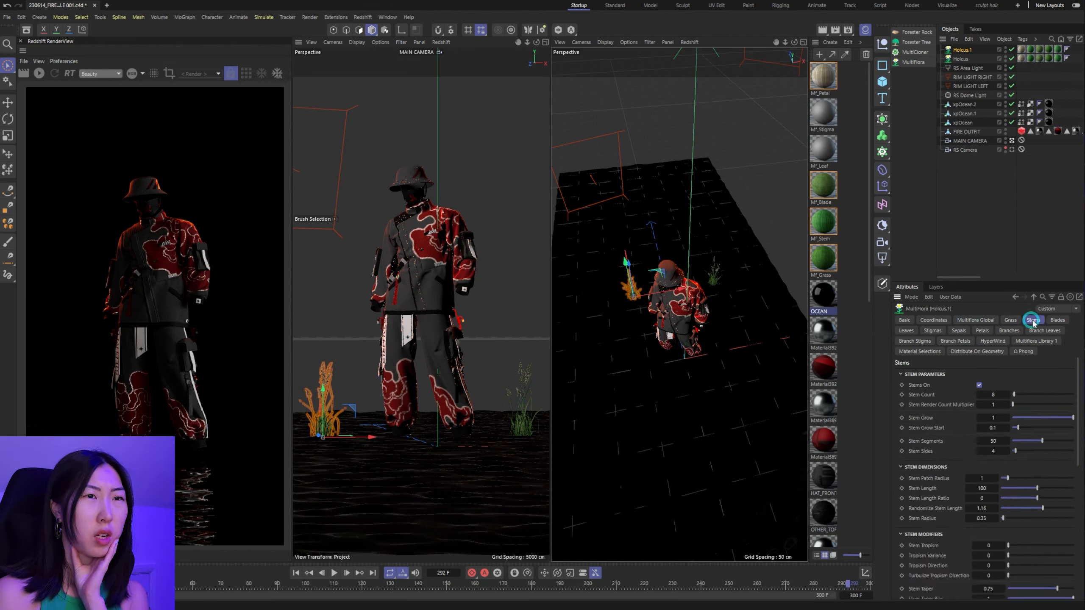
{"action": "left_click", "coordinate": [1001, 417]}
{"action": "mouse_move", "coordinate": [1016, 395]}
{"action": "left_mouse_down"}
{"action": "mouse_move", "coordinate": [1055, 394]}
{"action": "mouse_move", "coordinate": [995, 394]}
{"action": "left_mouse_up"}
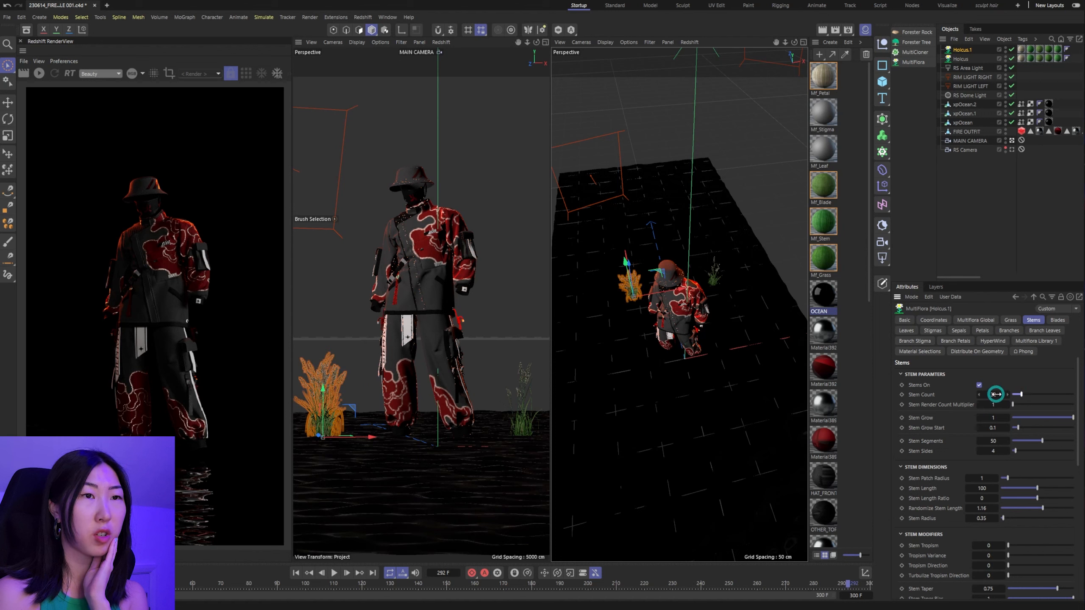
{"action": "left_click", "coordinate": [1009, 398]}
{"action": "type", "text": "5"}
{"action": "key", "text": "Return"}
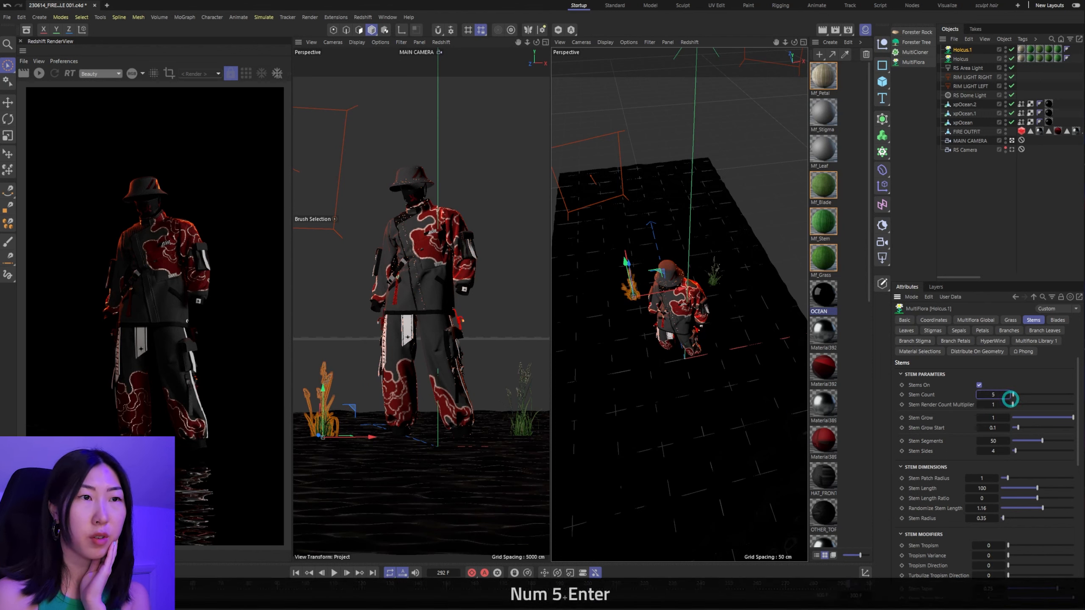
{"action": "left_click_drag", "start_coordinate": [1001, 418], "coordinate": [1064, 423]}
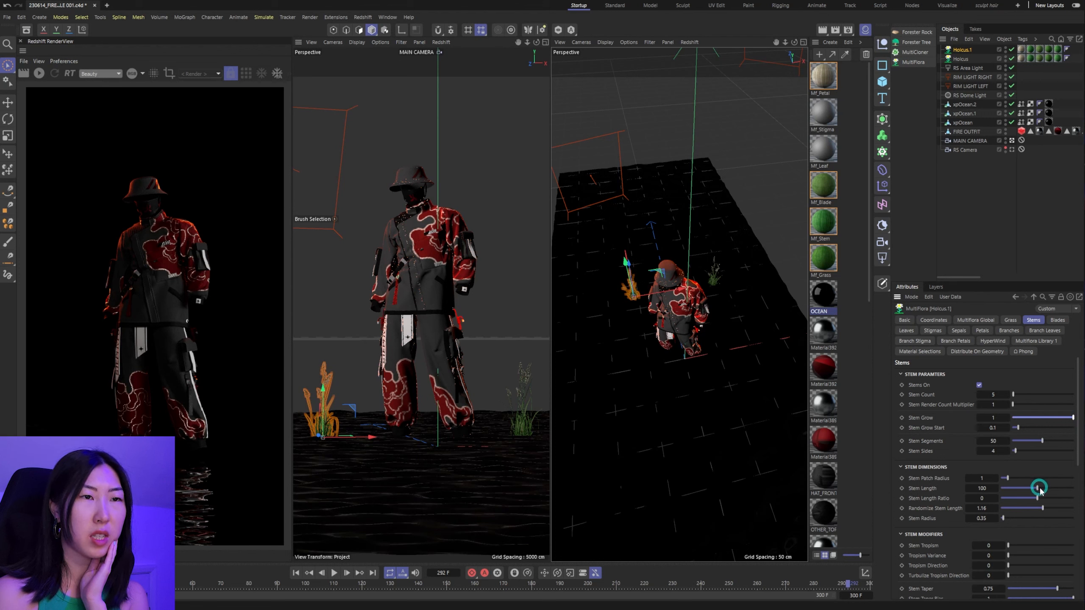
{"action": "mouse_move", "coordinate": [1039, 489]}
{"action": "left_mouse_down"}
{"action": "mouse_move", "coordinate": [1007, 489]}
{"action": "mouse_move", "coordinate": [1061, 495]}
{"action": "left_mouse_up"}
{"action": "key", "text": "ctrl+z"}
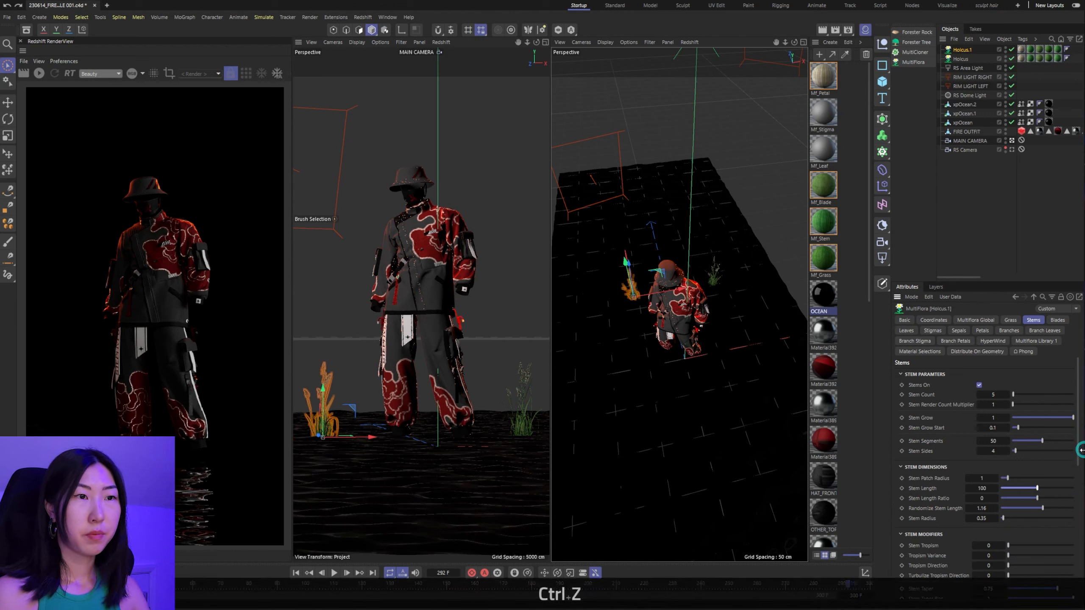
Step: Set the duplicated plant's Randomize Stem Length to 1 and bring its stem modifiers into view
{"action": "double_click", "coordinate": [995, 509]}
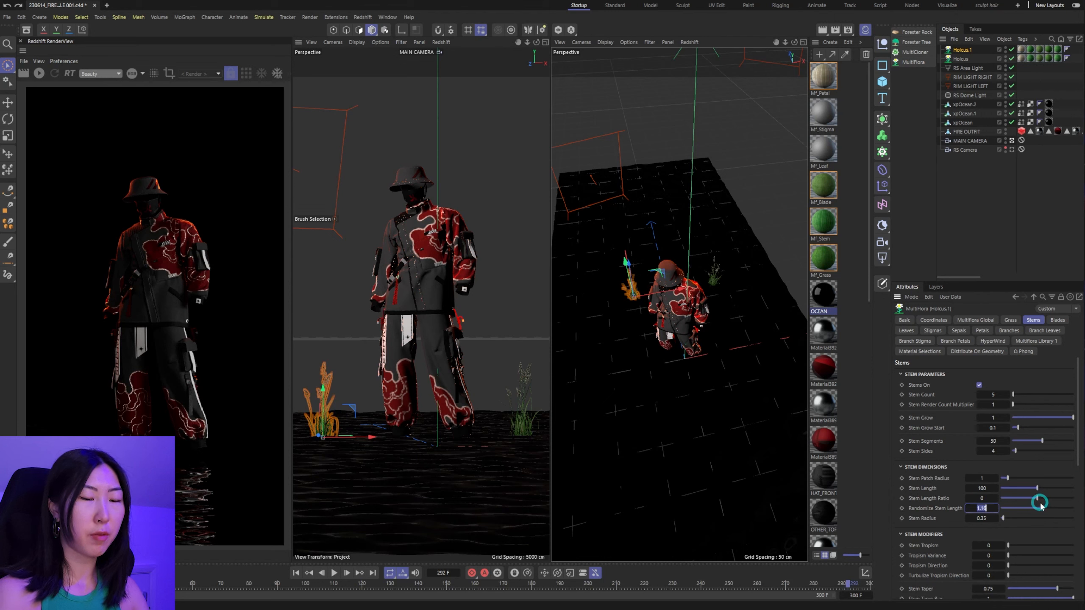
{"action": "type", "text": "1"}
{"action": "key", "text": "Return"}
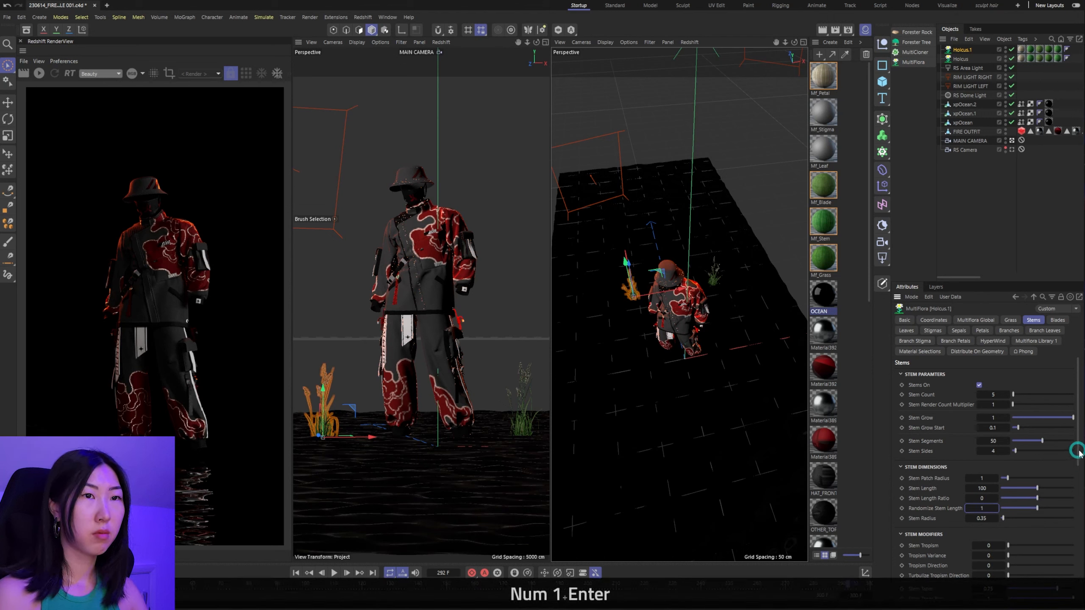
{"action": "scroll", "coordinate": [1068, 453], "scroll_direction": "down", "scroll_amount": 5}
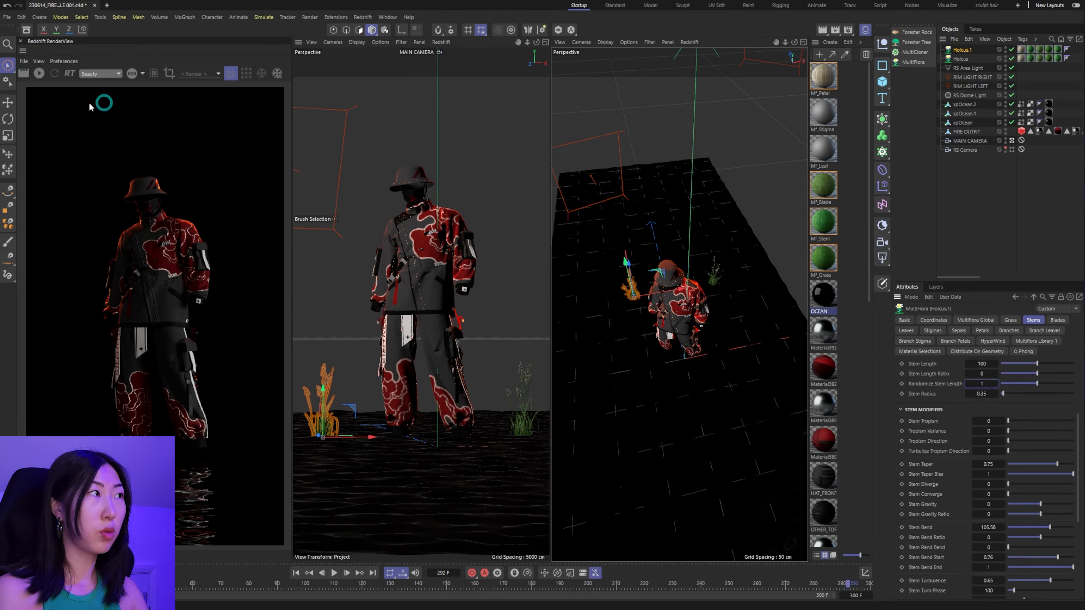
Step: Rotate the duplicated Holcus plant so it looks different from the original, and deselect it
{"action": "left_click", "coordinate": [8, 118]}
{"action": "left_click_drag", "start_coordinate": [308, 440], "coordinate": [435, 430]}
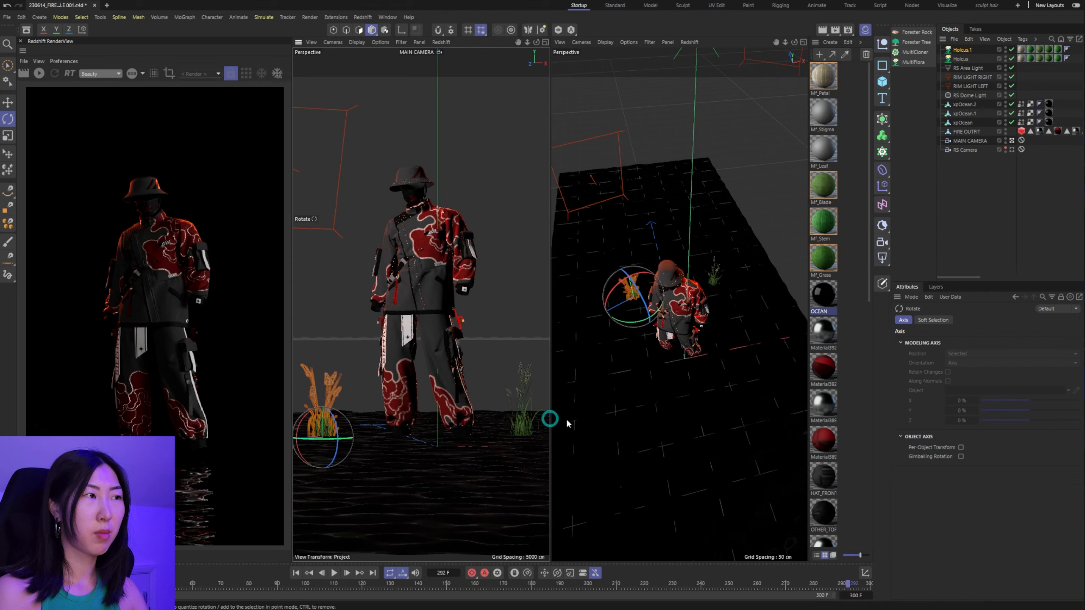
{"action": "left_click", "coordinate": [932, 185]}
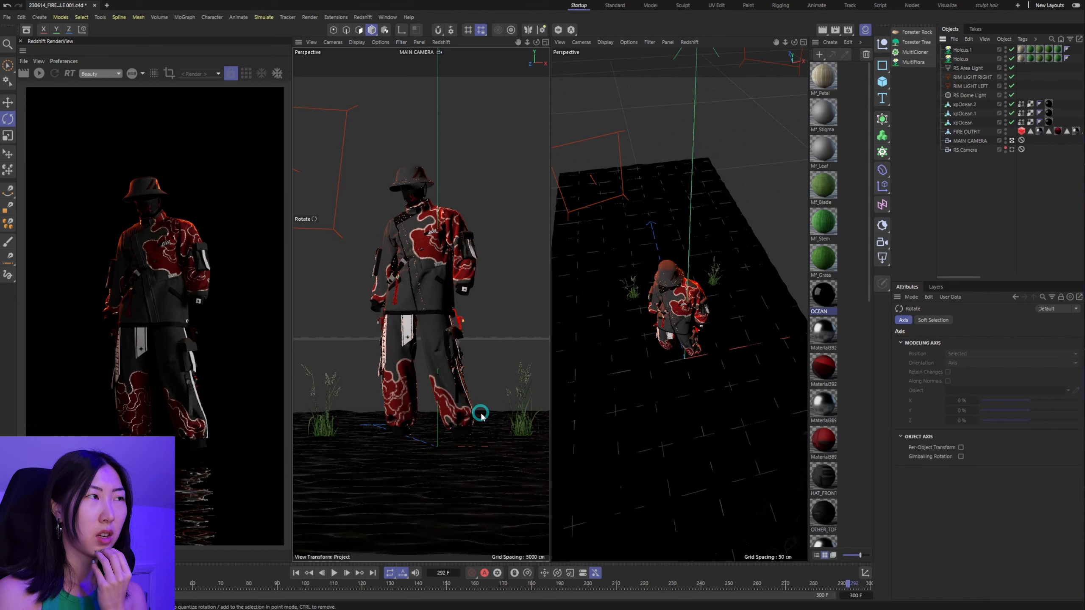
Step: Limit the Redshift preview to a full-width region covering about the lower third of the frame and start the interactive render
{"action": "left_click", "coordinate": [38, 72]}
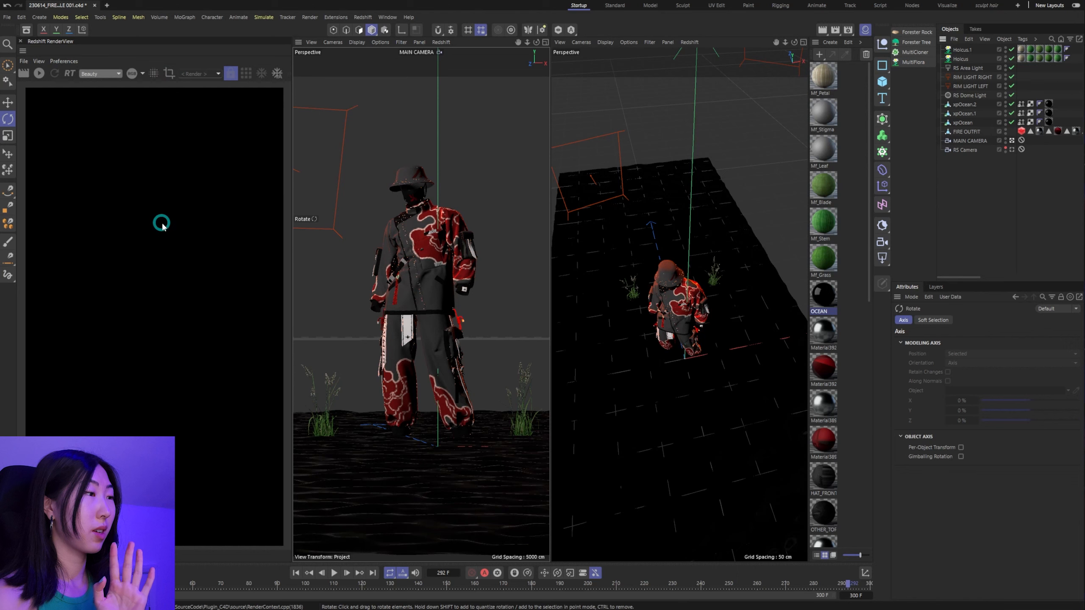
{"action": "left_click", "coordinate": [171, 73]}
{"action": "scroll", "coordinate": [143, 358], "scroll_direction": "down", "scroll_amount": 2}
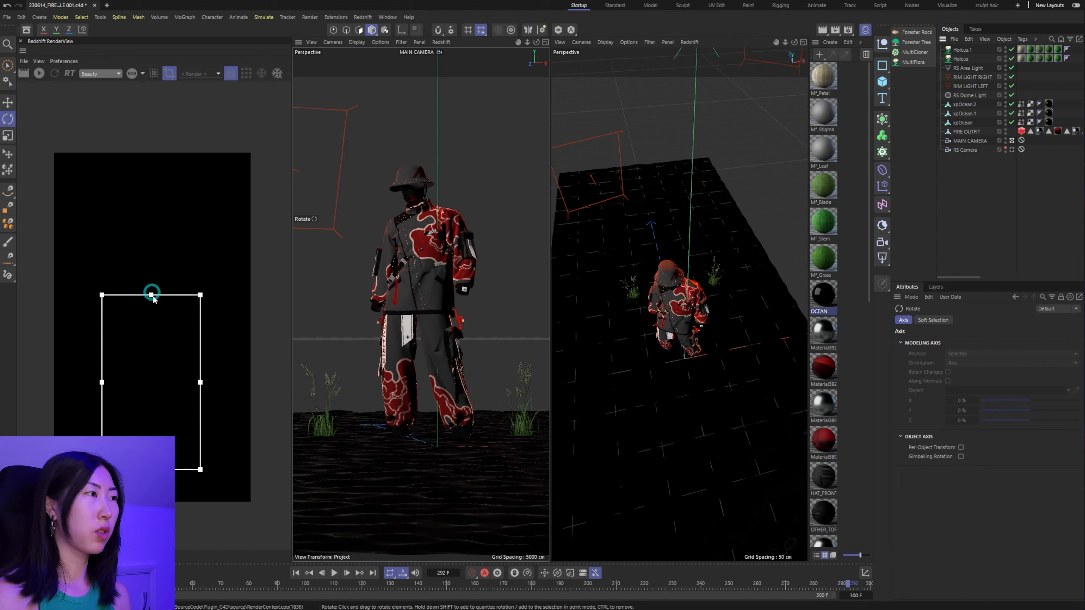
{"action": "left_click_drag", "start_coordinate": [201, 382], "coordinate": [253, 391]}
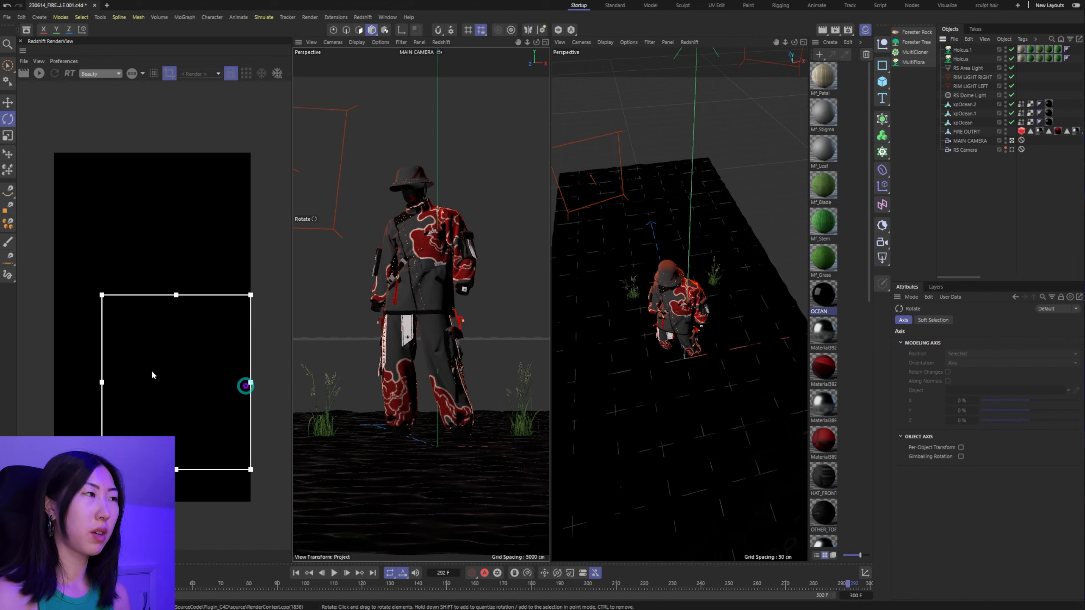
{"action": "left_click_drag", "start_coordinate": [102, 383], "coordinate": [50, 384]}
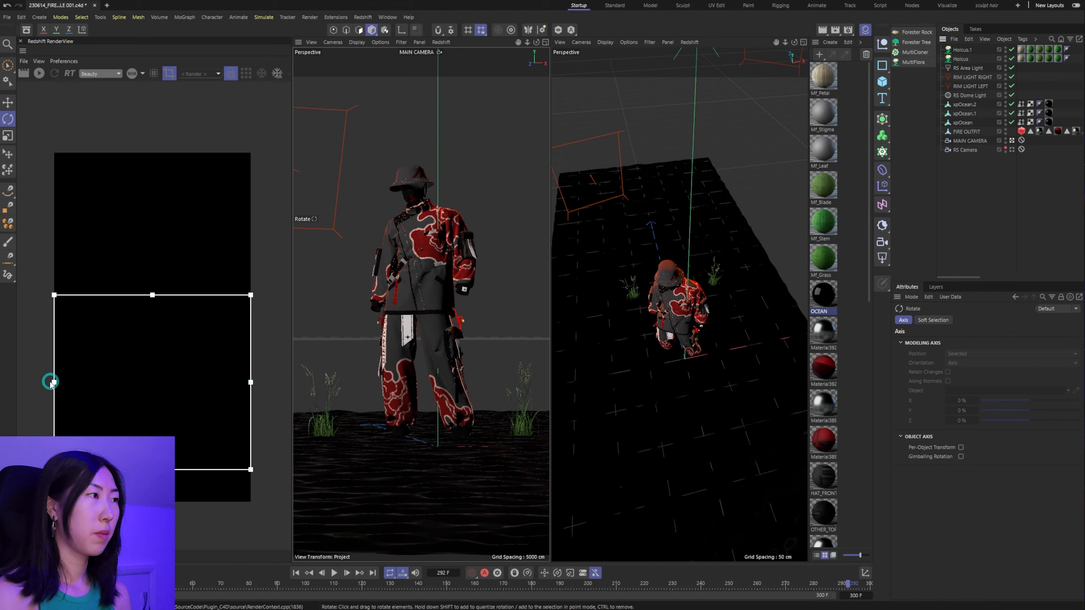
{"action": "left_click_drag", "start_coordinate": [152, 295], "coordinate": [153, 394]}
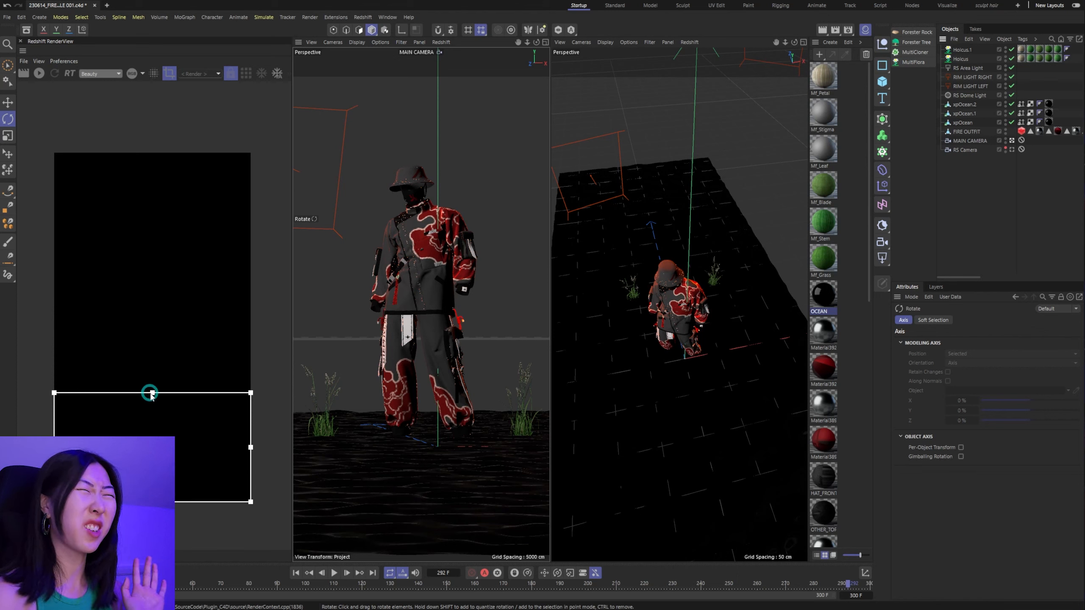
{"action": "left_click_drag", "start_coordinate": [151, 393], "coordinate": [153, 370]}
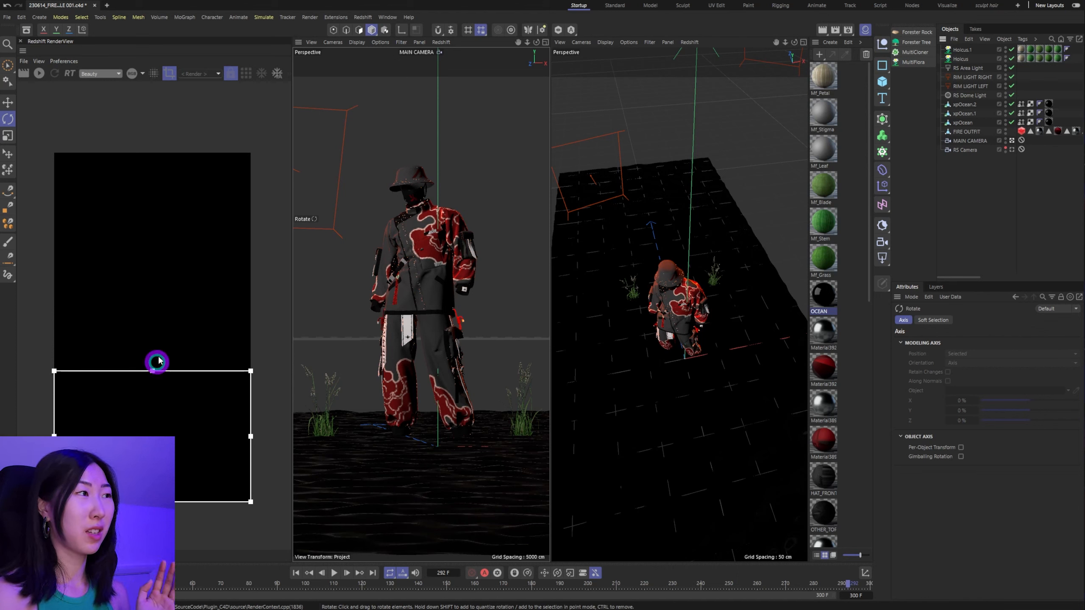
{"action": "left_click", "coordinate": [39, 73]}
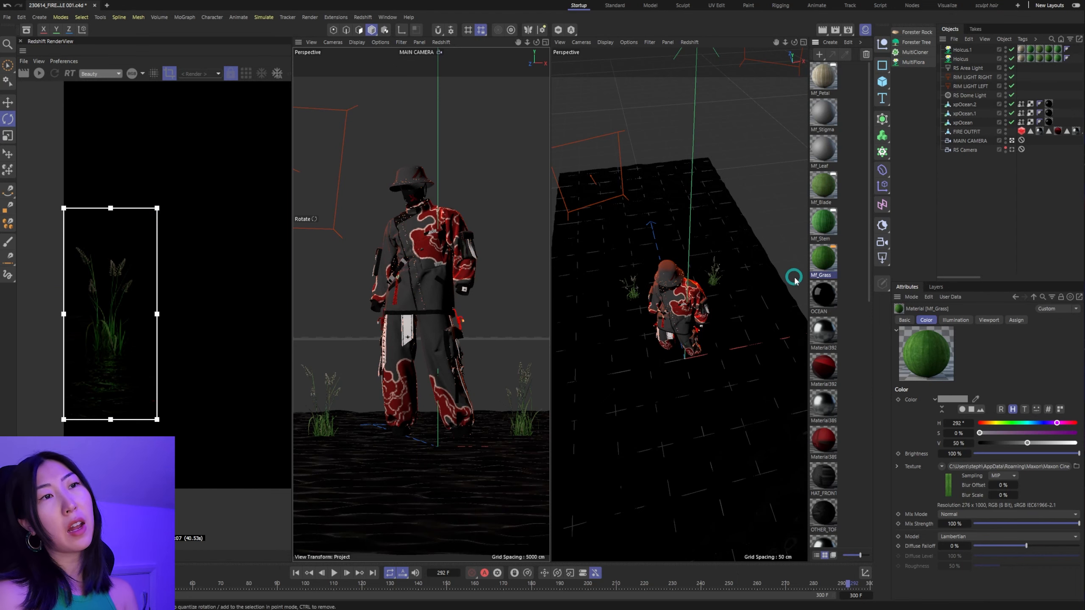
Step: Replace the Mf_Grass material's color texture with the muted olive grass43 image, without copying it to the project location
{"action": "double_click", "coordinate": [822, 259]}
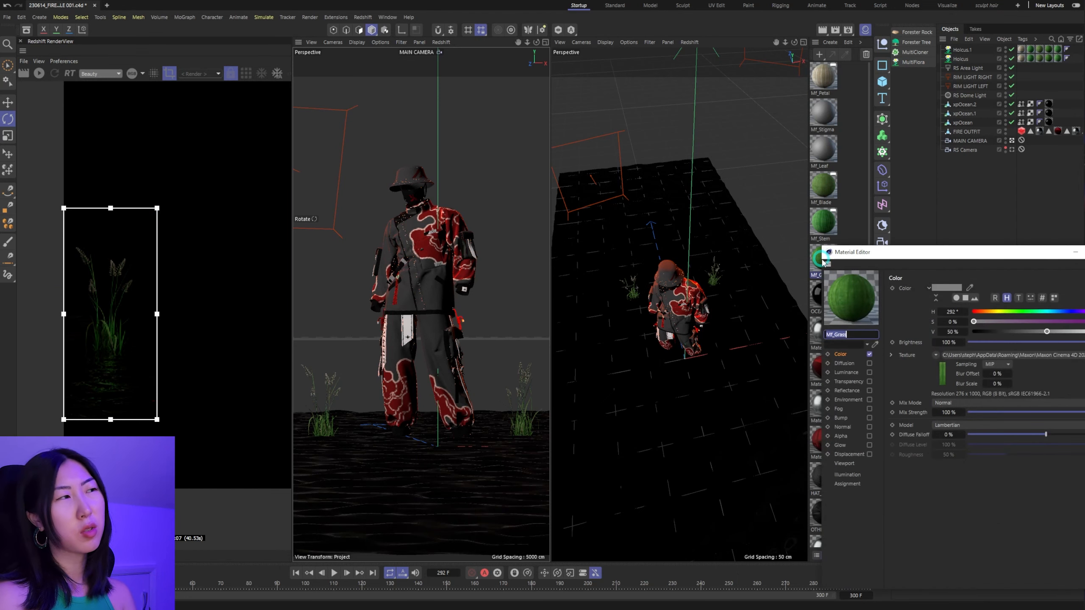
{"action": "left_click_drag", "start_coordinate": [894, 253], "coordinate": [516, 172]}
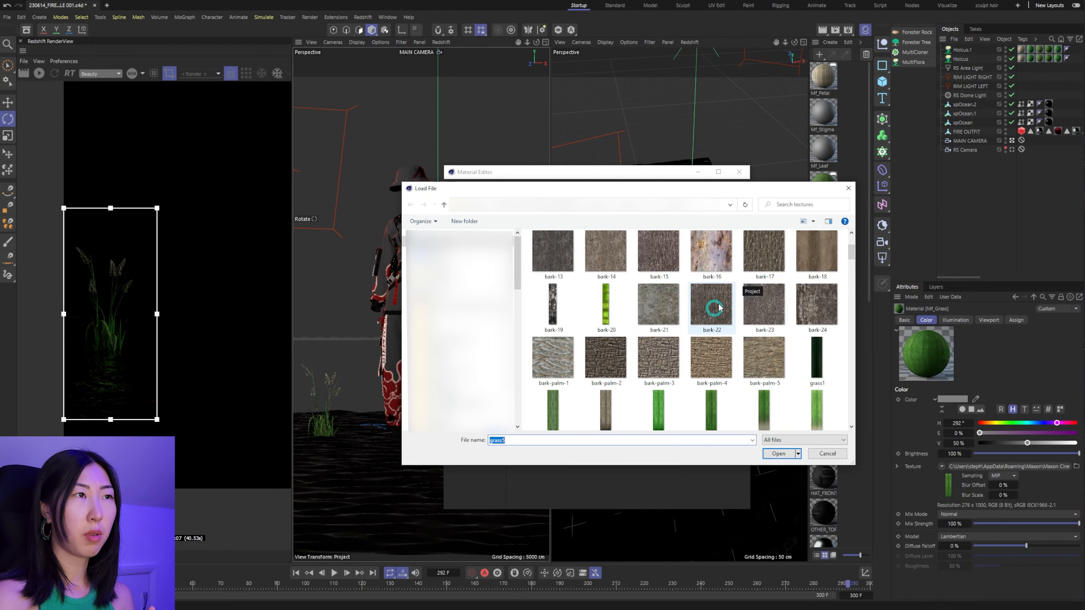
{"action": "scroll", "coordinate": [720, 297], "scroll_direction": "down", "scroll_amount": 7}
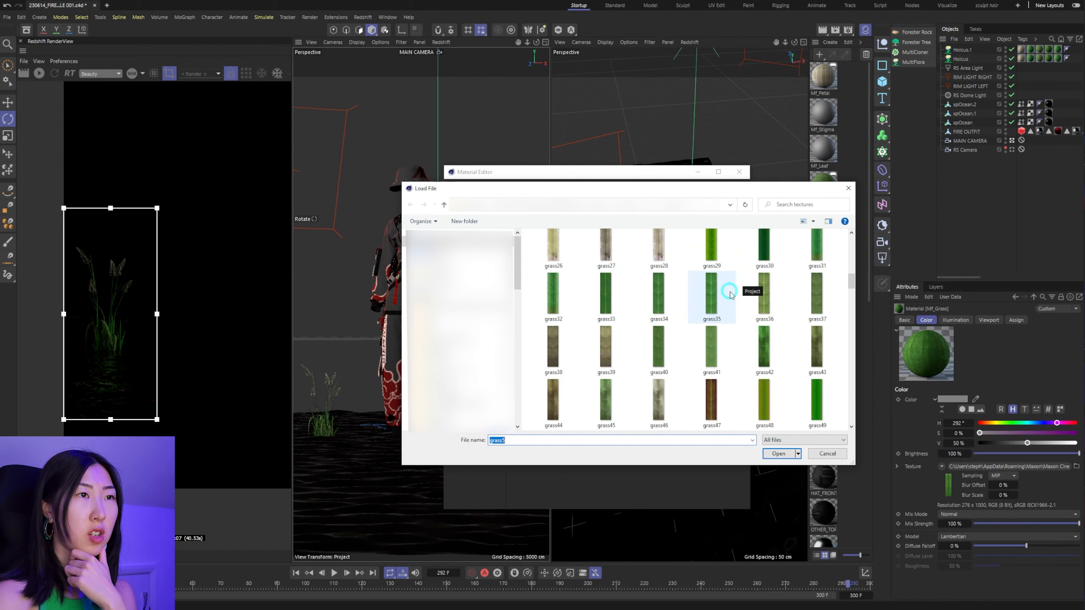
{"action": "scroll", "coordinate": [730, 294], "scroll_direction": "up", "scroll_amount": 1}
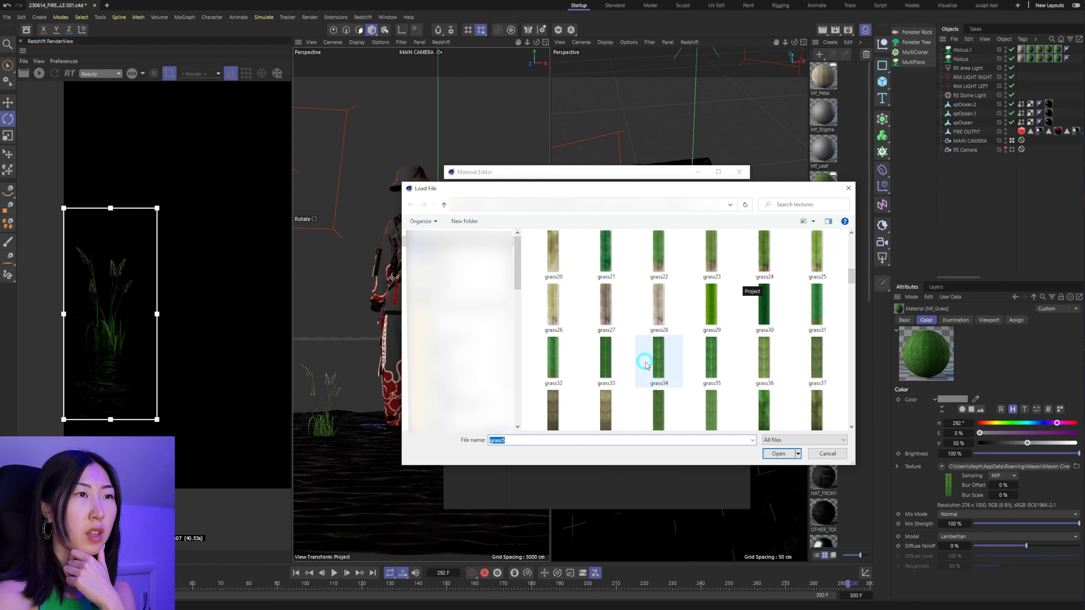
{"action": "scroll", "coordinate": [646, 365], "scroll_direction": "down", "scroll_amount": 1}
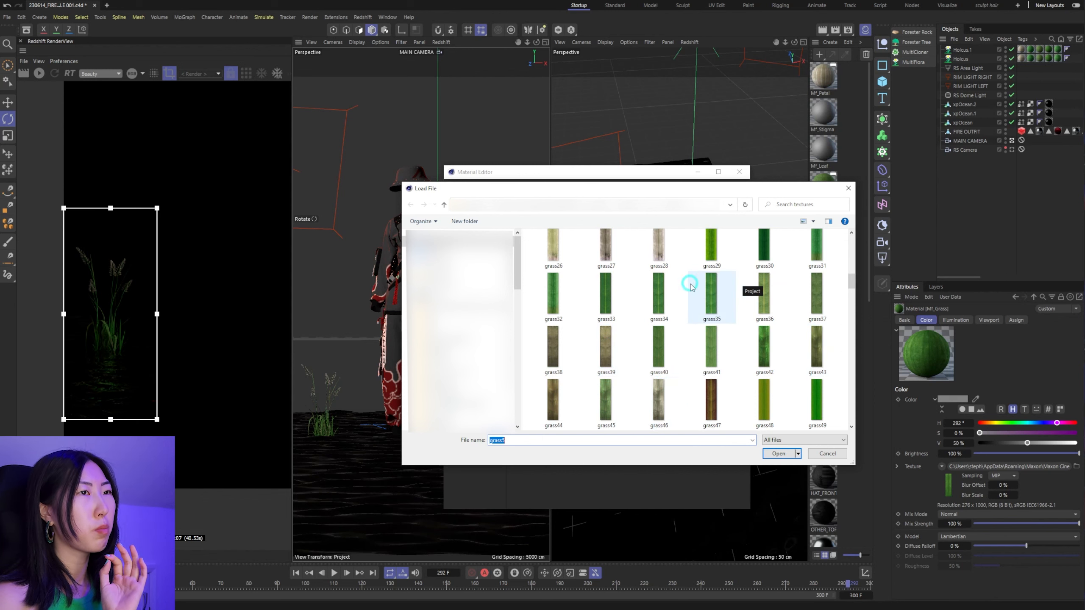
{"action": "double_click", "coordinate": [815, 341]}
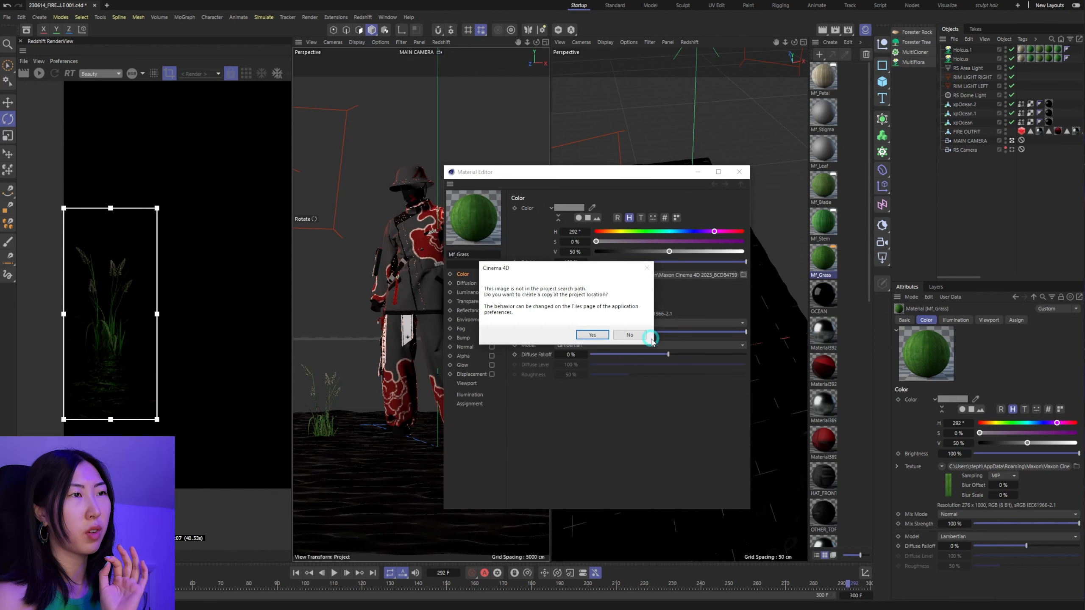
{"action": "left_click", "coordinate": [630, 335]}
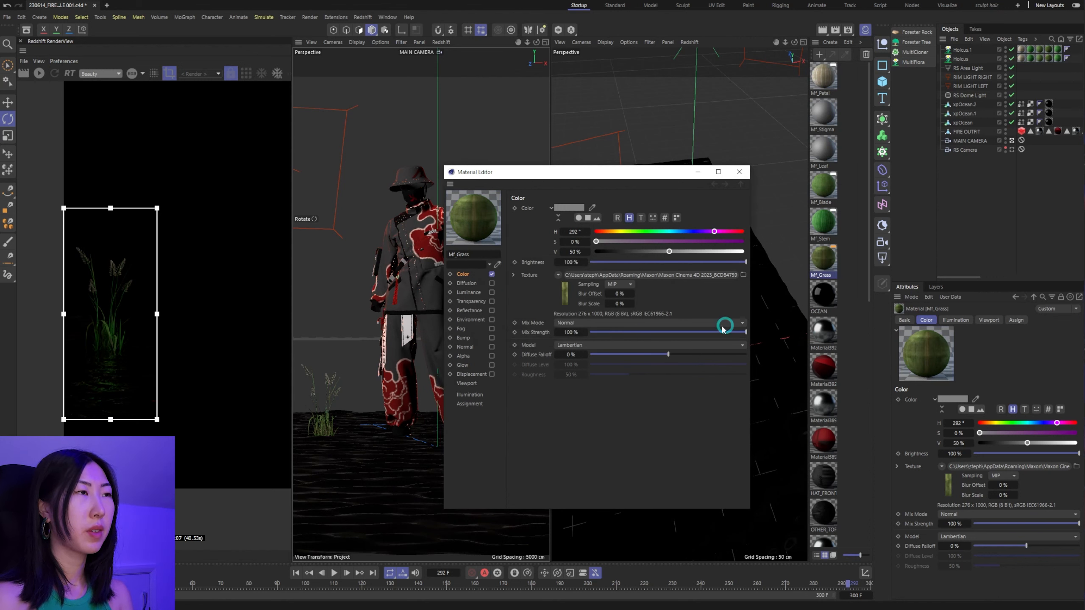
Step: Replace Mf_Stem's color texture with a browner green grass image, without copying it to the project, and restart the Redshift preview
{"action": "left_click", "coordinate": [826, 221]}
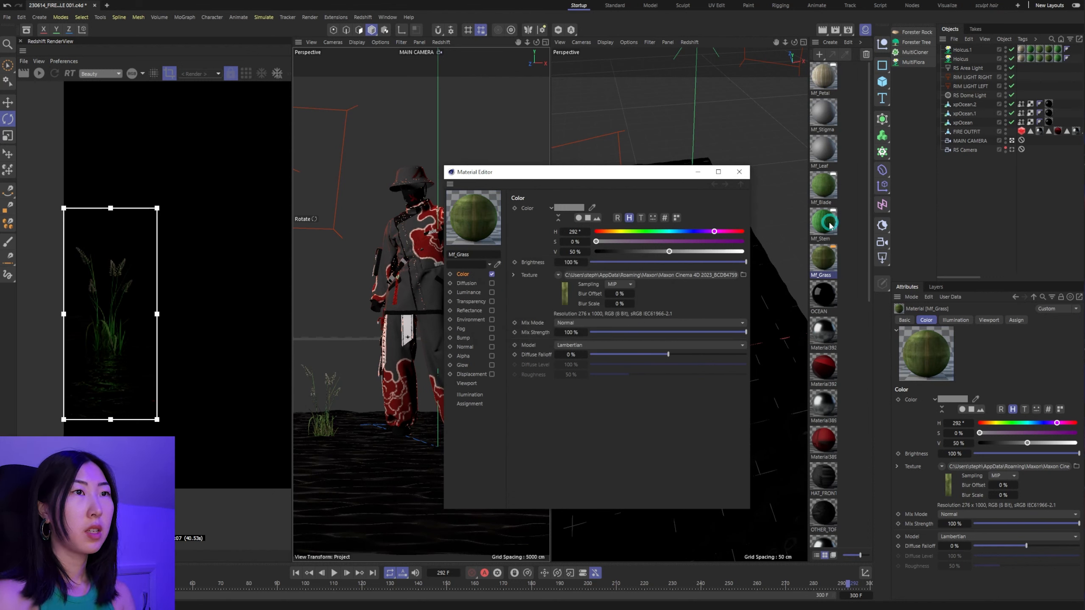
{"action": "left_click", "coordinate": [744, 274]}
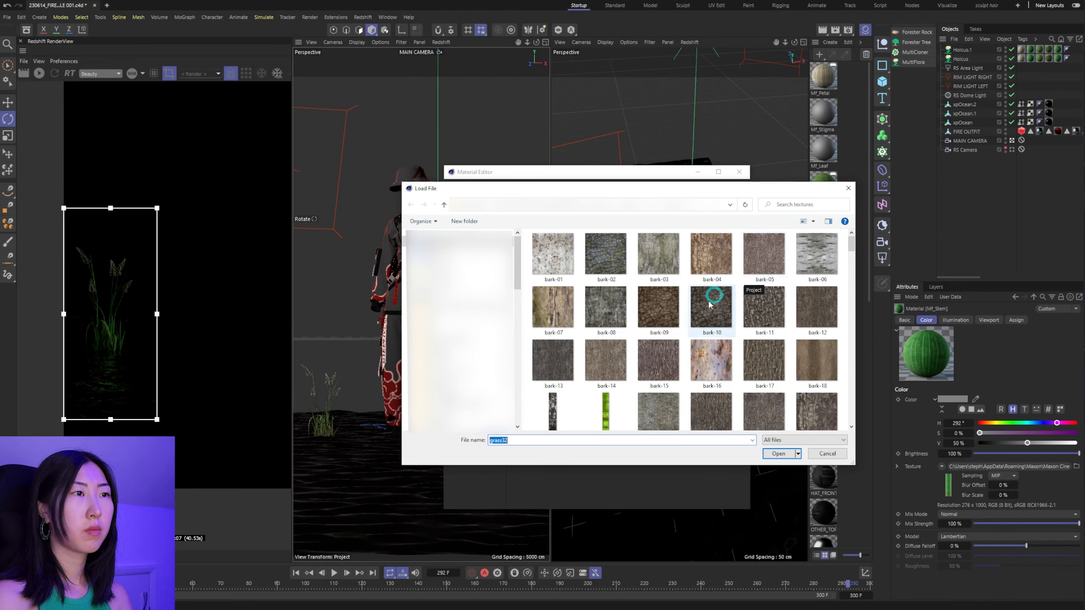
{"action": "scroll", "coordinate": [704, 306], "scroll_direction": "down", "scroll_amount": 3}
{"action": "double_click", "coordinate": [704, 307]}
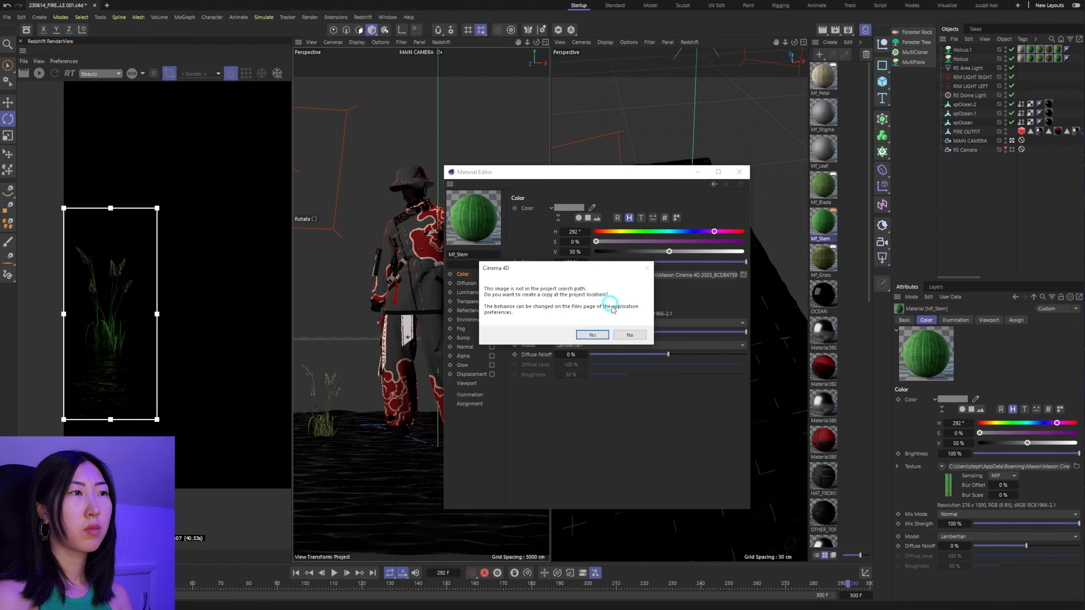
{"action": "left_click", "coordinate": [637, 335]}
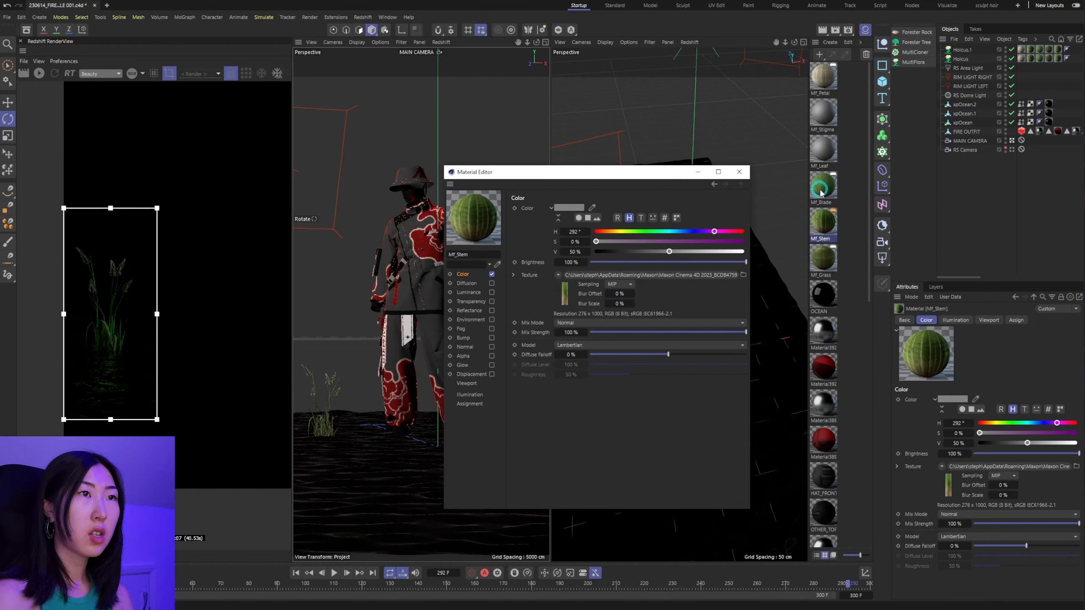
{"action": "left_click", "coordinate": [741, 172]}
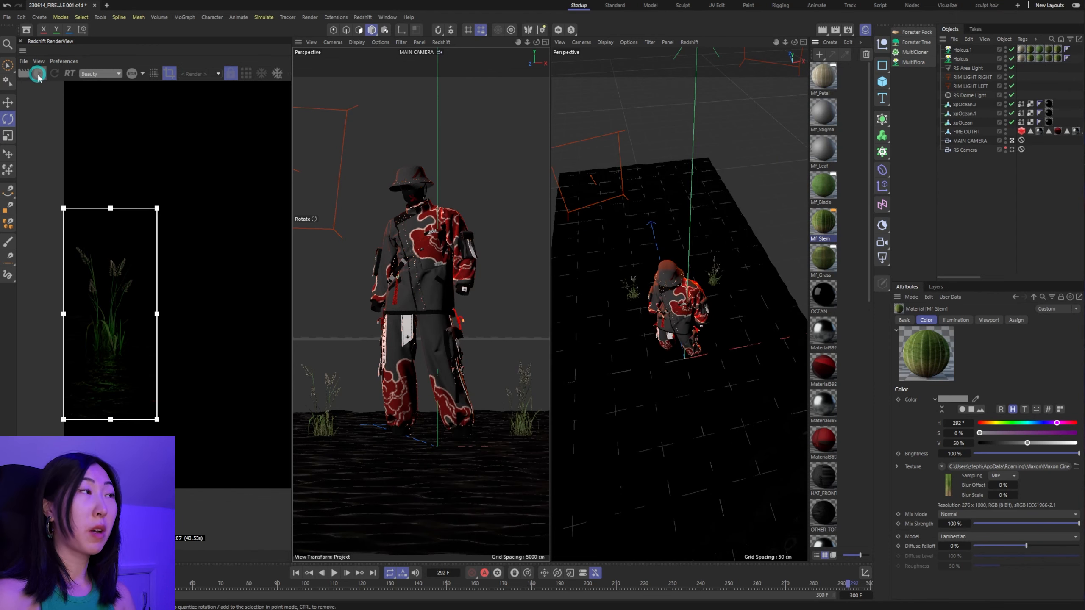
{"action": "left_click", "coordinate": [37, 75]}
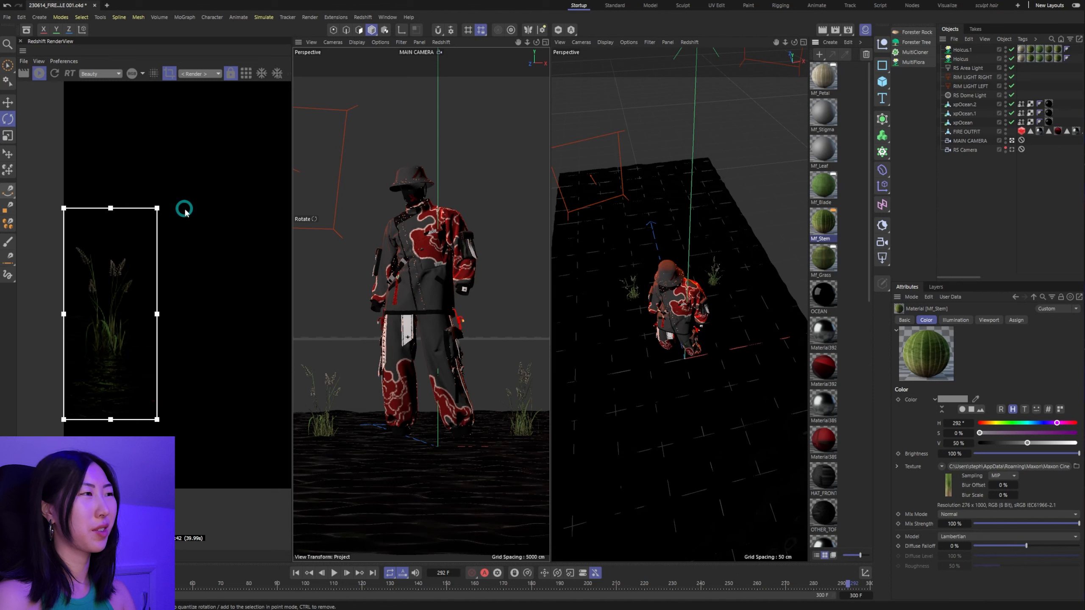
{"action": "left_click", "coordinate": [824, 187]}
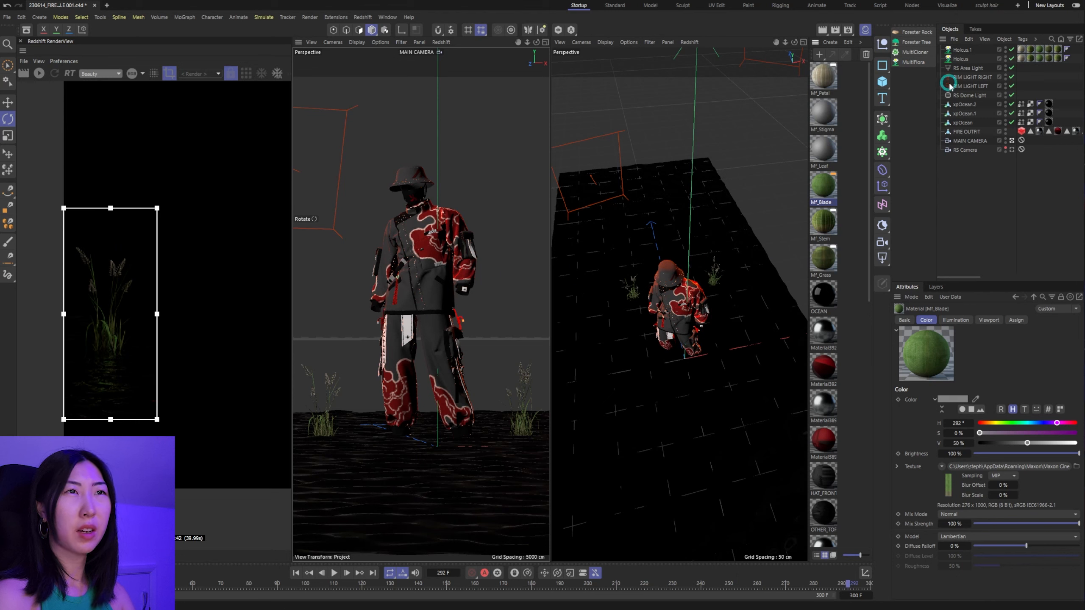
{"action": "left_click", "coordinate": [961, 59]}
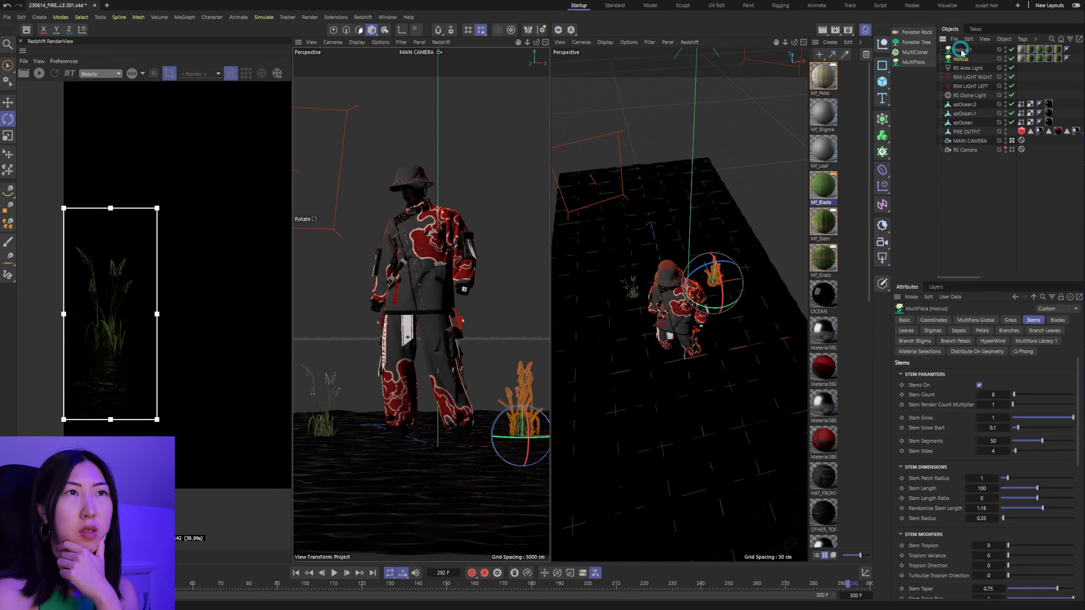
{"action": "left_click", "coordinate": [961, 51]}
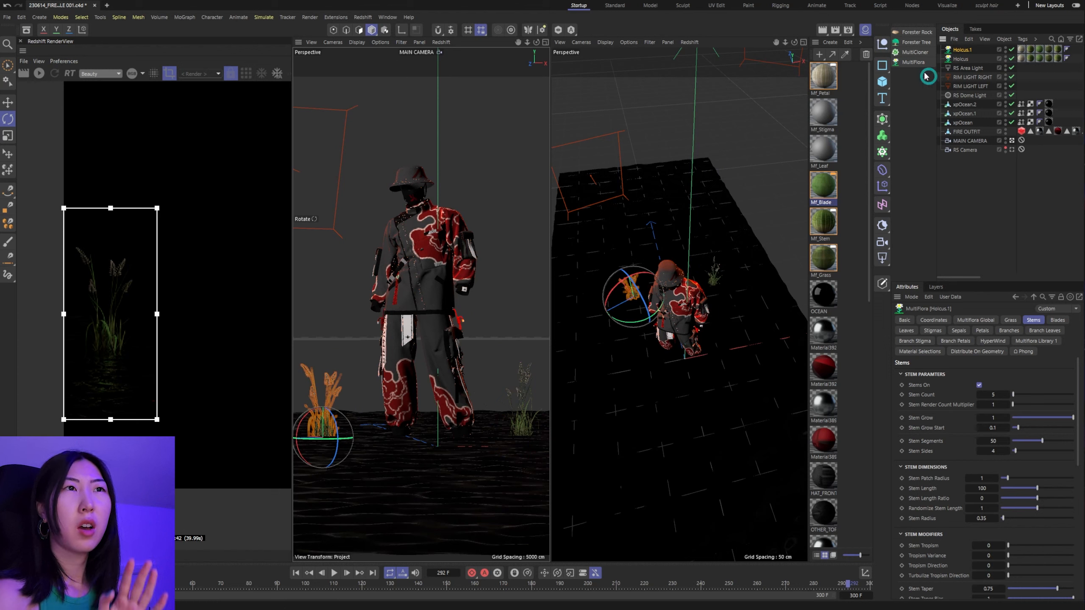
{"action": "key", "text": "ctrl+z"}
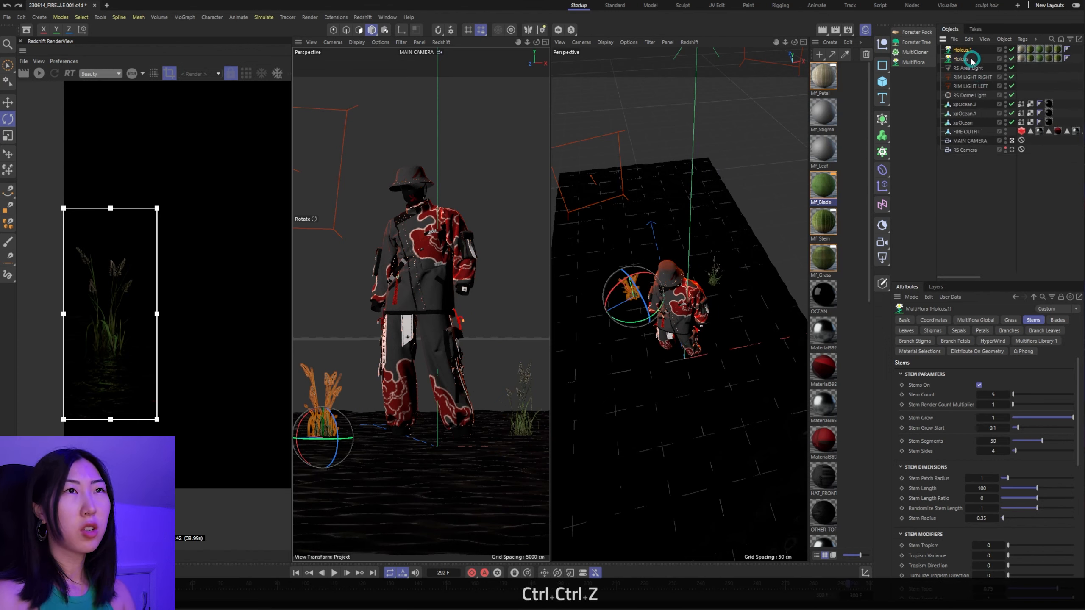
{"action": "right_click", "coordinate": [961, 50]}
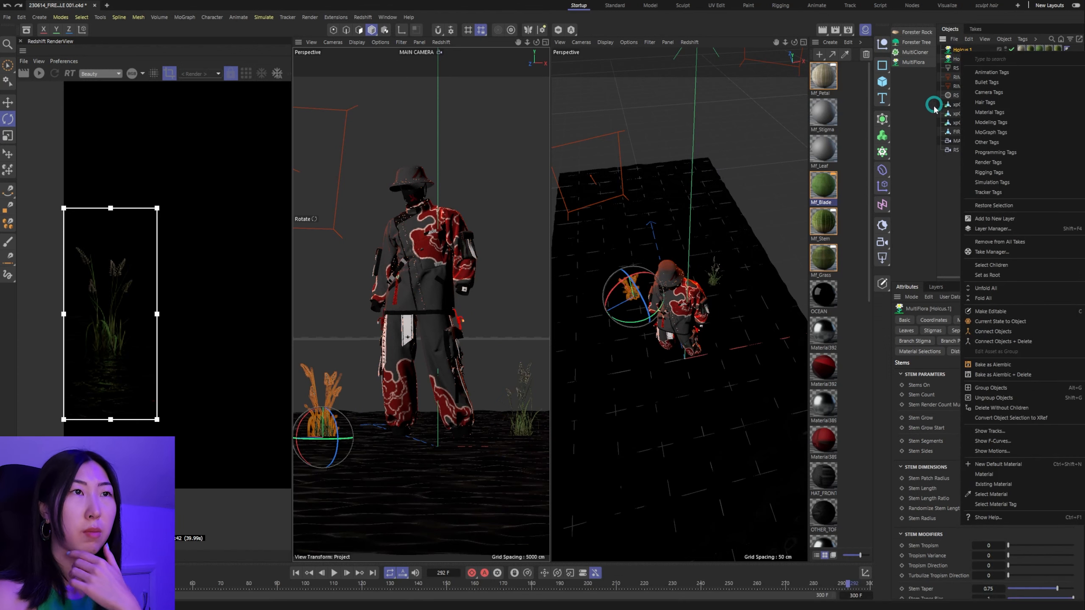
{"action": "left_click", "coordinate": [882, 122]}
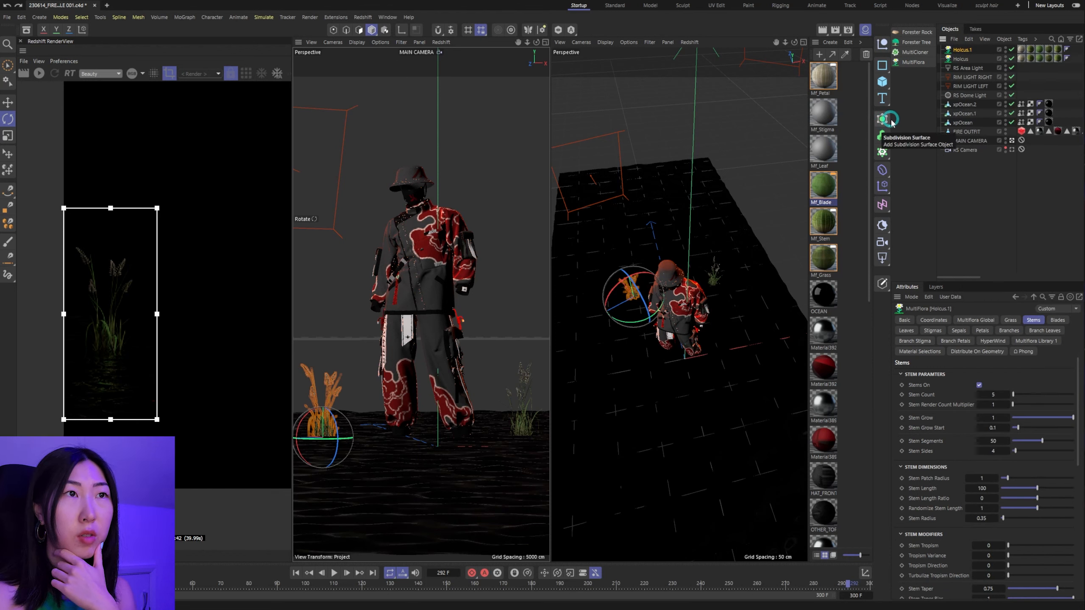
{"action": "left_click", "coordinate": [883, 136]}
{"action": "left_click", "coordinate": [913, 115]}
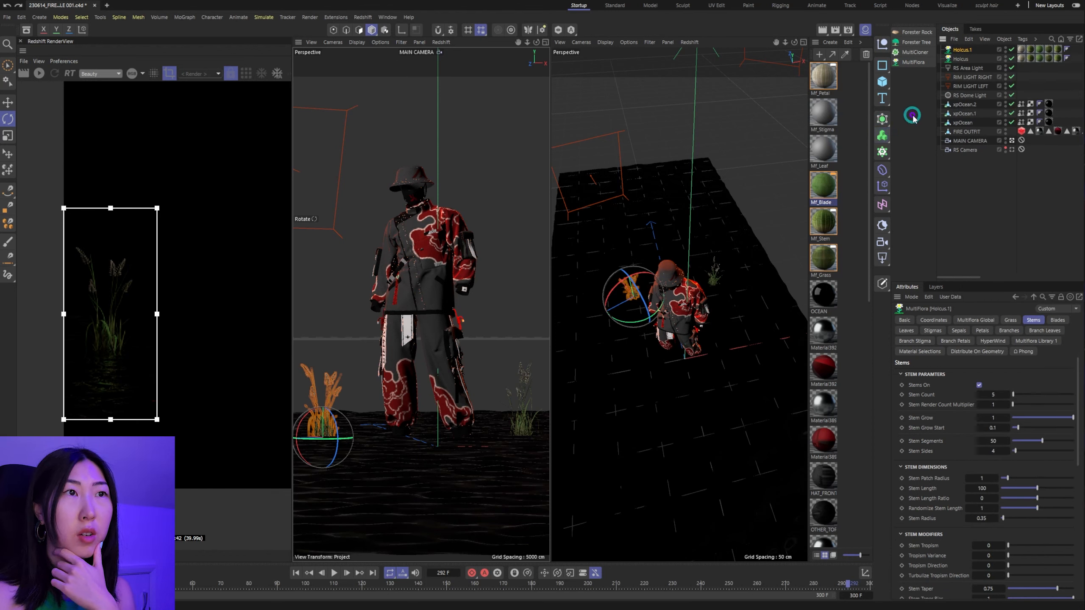
Step: Try a MoInstance of the Holcus.1 plant and delete it
{"action": "left_click", "coordinate": [882, 152]}
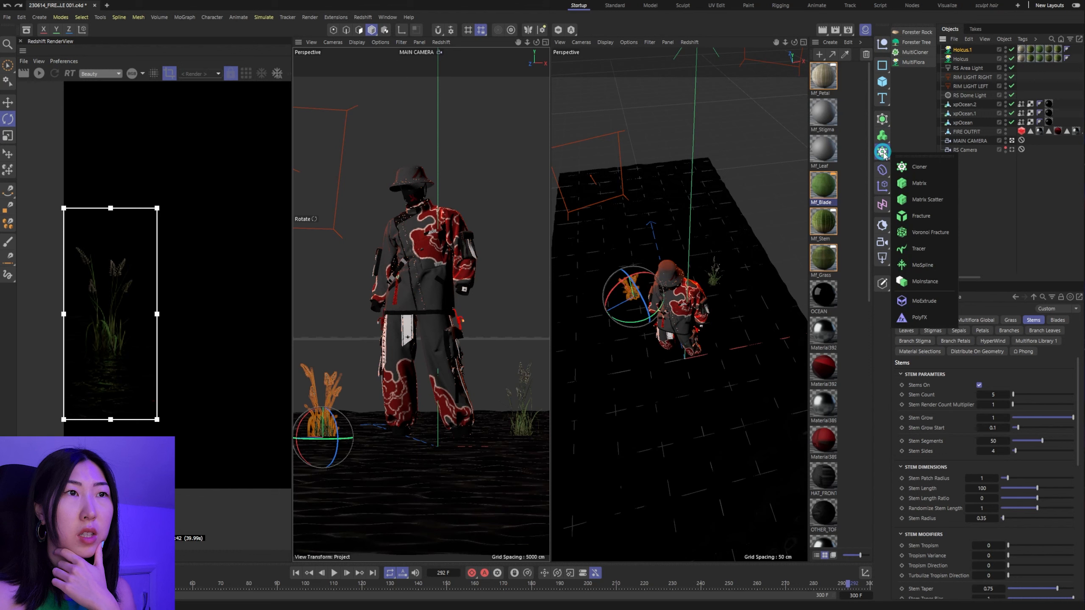
{"action": "left_click", "coordinate": [926, 284]}
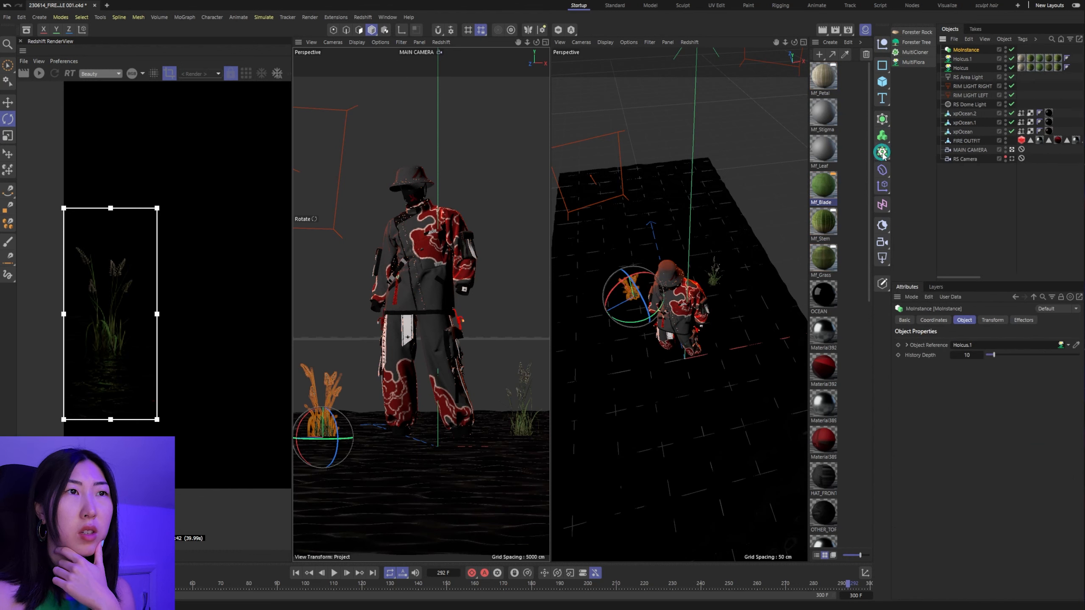
{"action": "left_click", "coordinate": [883, 168]}
{"action": "left_click", "coordinate": [960, 50]}
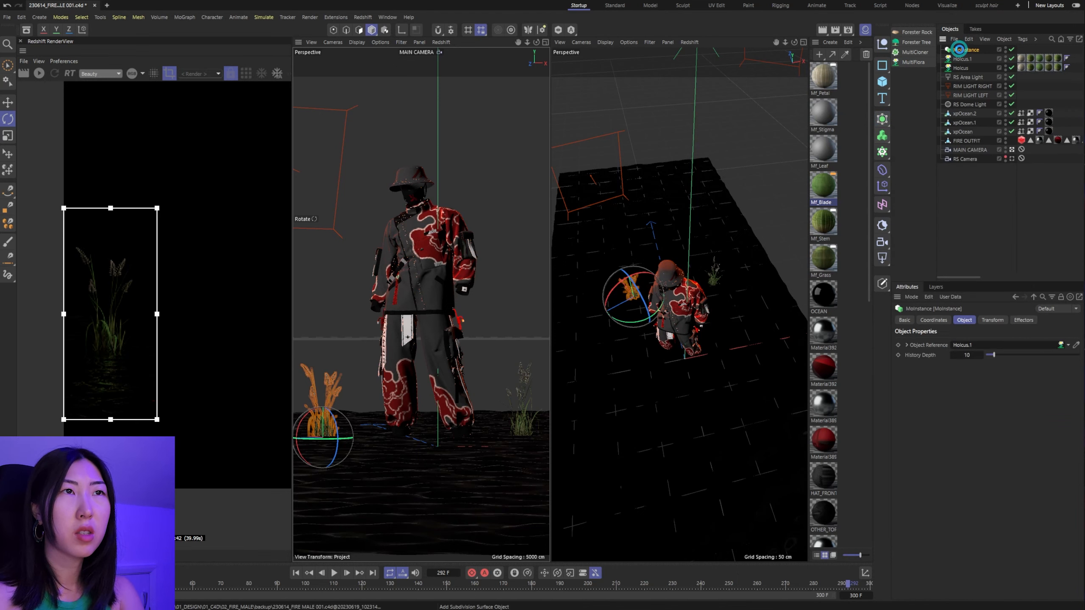
{"action": "key", "text": "Delete"}
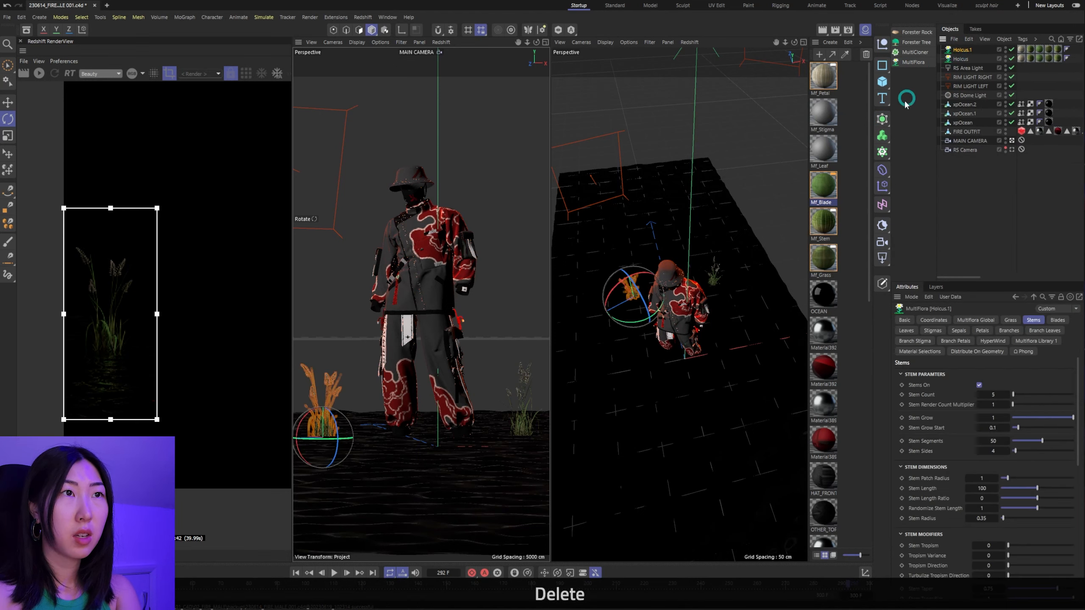
Step: Create an Instance of the Holcus.1 plant and place it farther back, between the character and the original Holcus in the camera view
{"action": "left_click", "coordinate": [883, 120]}
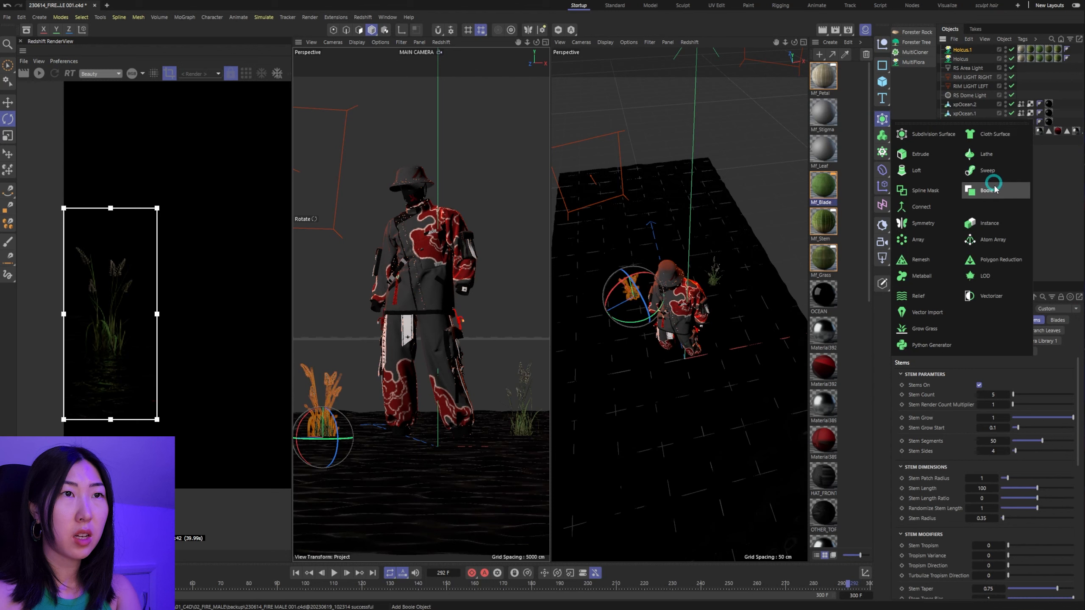
{"action": "left_click", "coordinate": [996, 227]}
{"action": "left_click", "coordinate": [947, 29]}
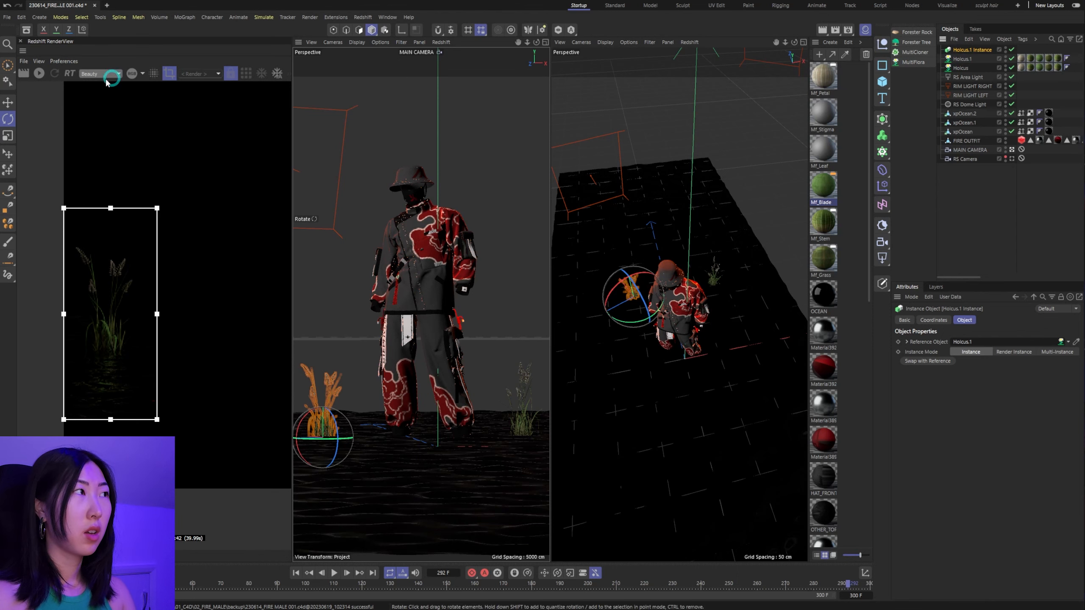
{"action": "left_click", "coordinate": [8, 65]}
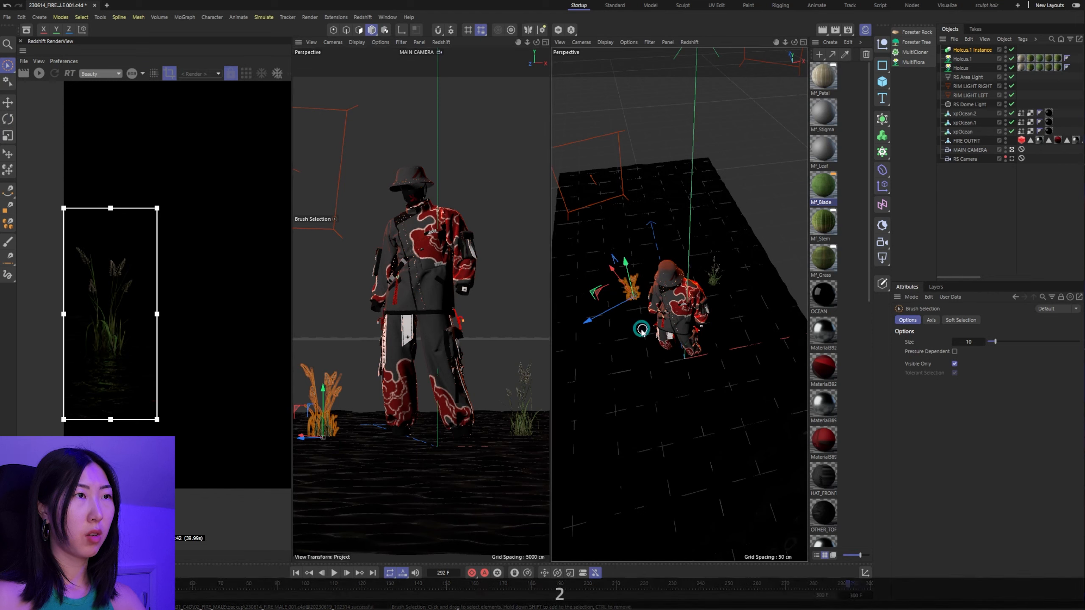
{"action": "left_click_drag", "start_coordinate": [625, 316], "coordinate": [633, 350], "text": "alt"}
{"action": "left_click_drag", "start_coordinate": [676, 381], "coordinate": [682, 309]}
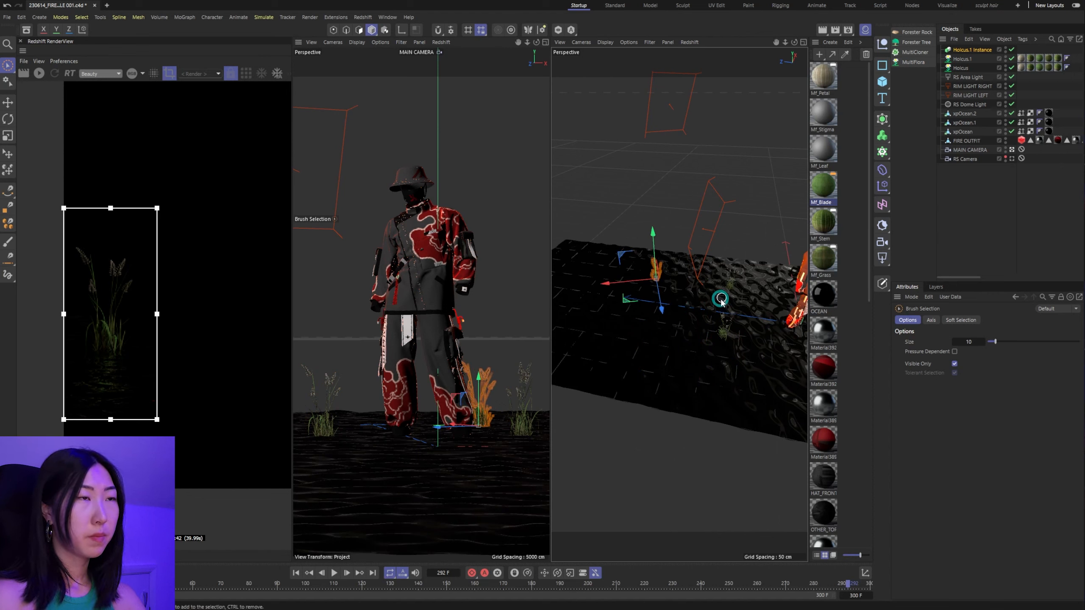
Step: Create an Instance of the original Holcus plant and place it farther back, between Holcus.1 and the character in the camera view
{"action": "left_click", "coordinate": [961, 67]}
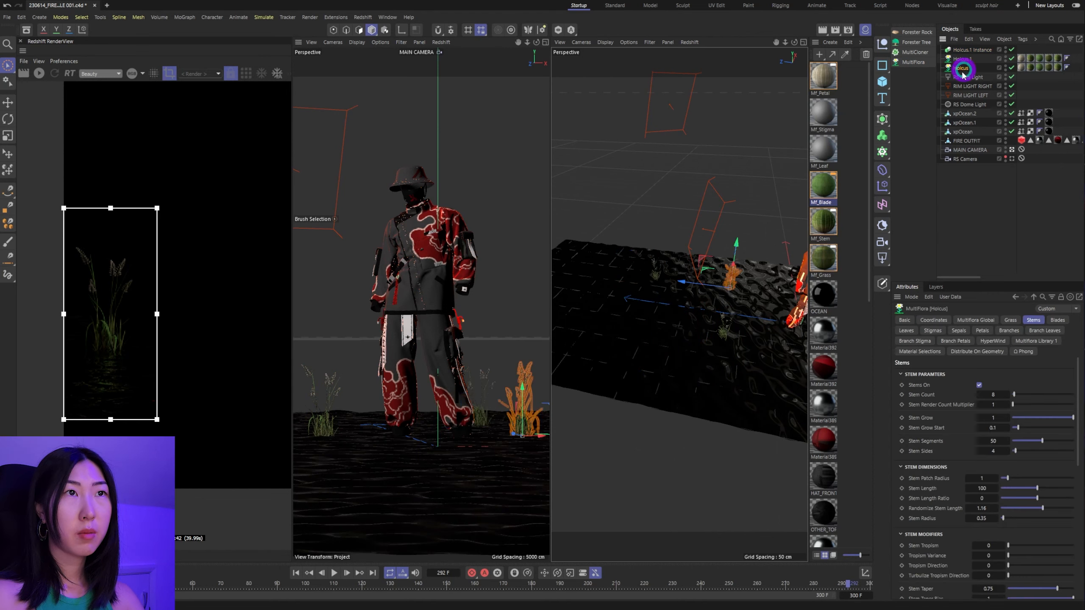
{"action": "left_click", "coordinate": [882, 121]}
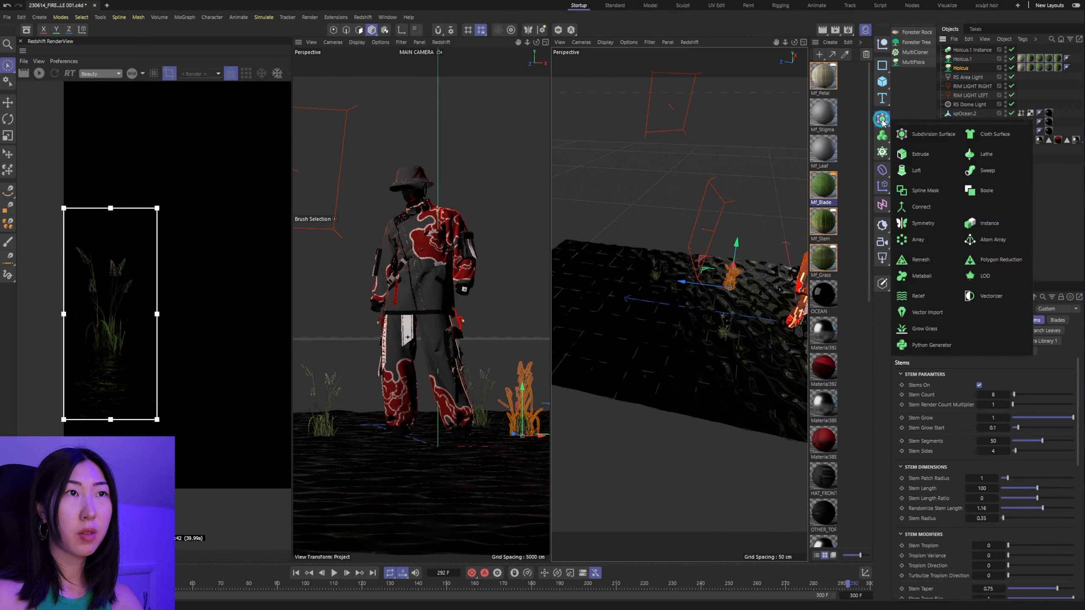
{"action": "left_click", "coordinate": [992, 204]}
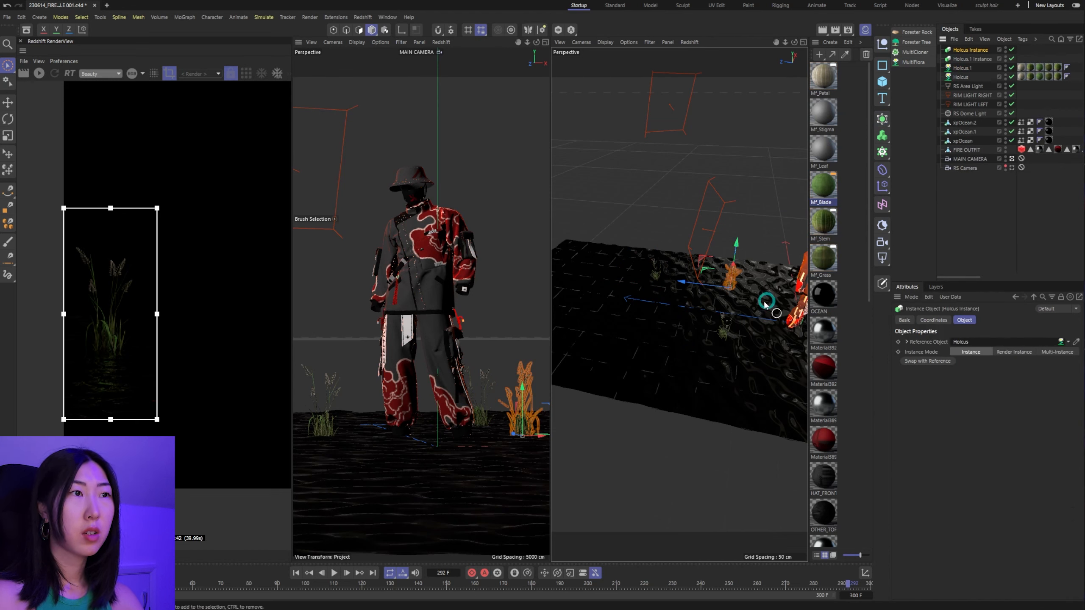
{"action": "left_click_drag", "start_coordinate": [704, 275], "coordinate": [513, 309]}
{"action": "key", "text": "1"}
{"action": "left_click_drag", "start_coordinate": [578, 263], "coordinate": [660, 297]}
{"action": "left_click_drag", "start_coordinate": [620, 262], "coordinate": [628, 290]}
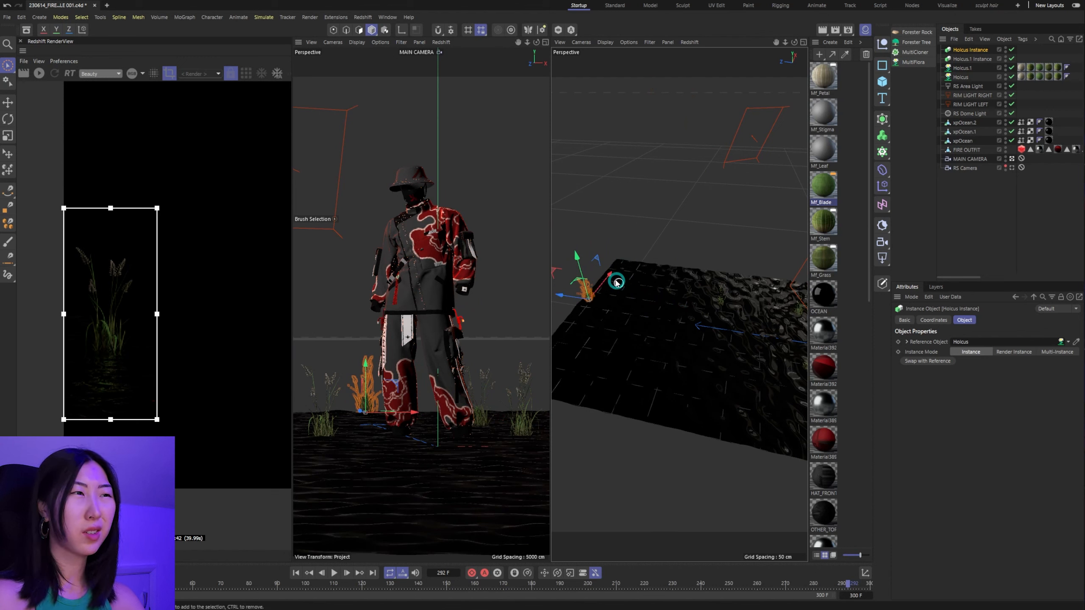
Step: Rotate the Holcus Instance and the Holcus.1 Instance around their vertical axes to vary how they face the camera
{"action": "left_click", "coordinate": [8, 118]}
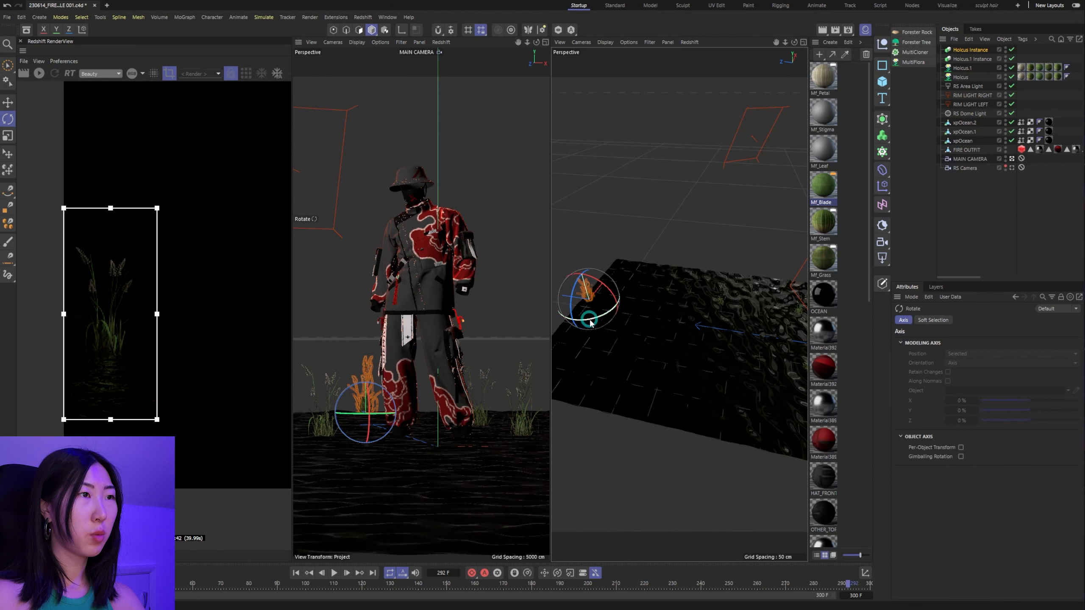
{"action": "left_click_drag", "start_coordinate": [591, 317], "coordinate": [534, 326]}
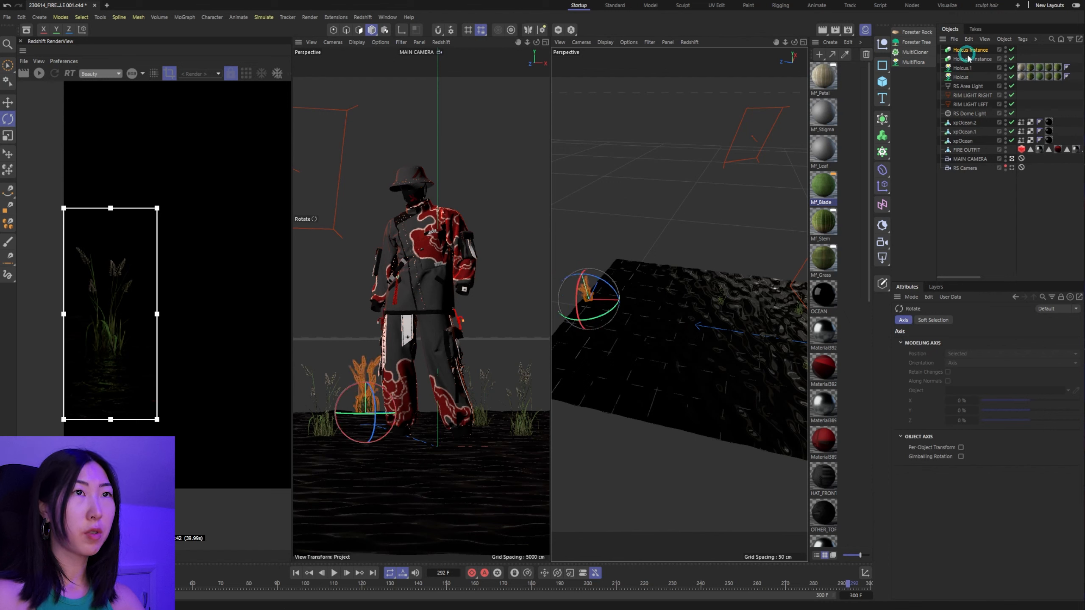
{"action": "left_click", "coordinate": [975, 60]}
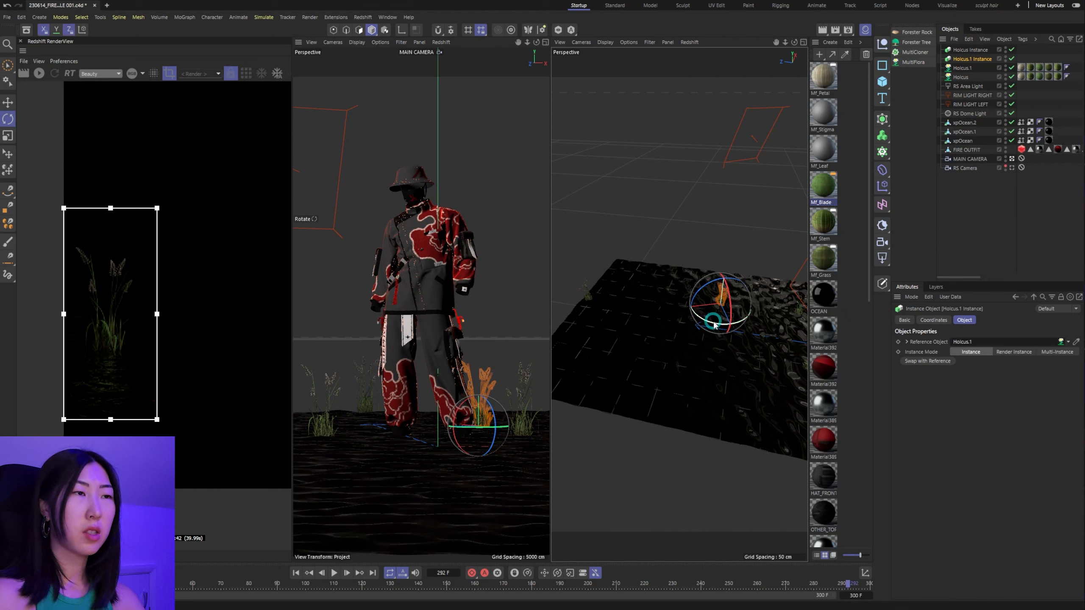
{"action": "left_click_drag", "start_coordinate": [716, 326], "coordinate": [766, 308]}
{"action": "left_click", "coordinate": [6, 69]}
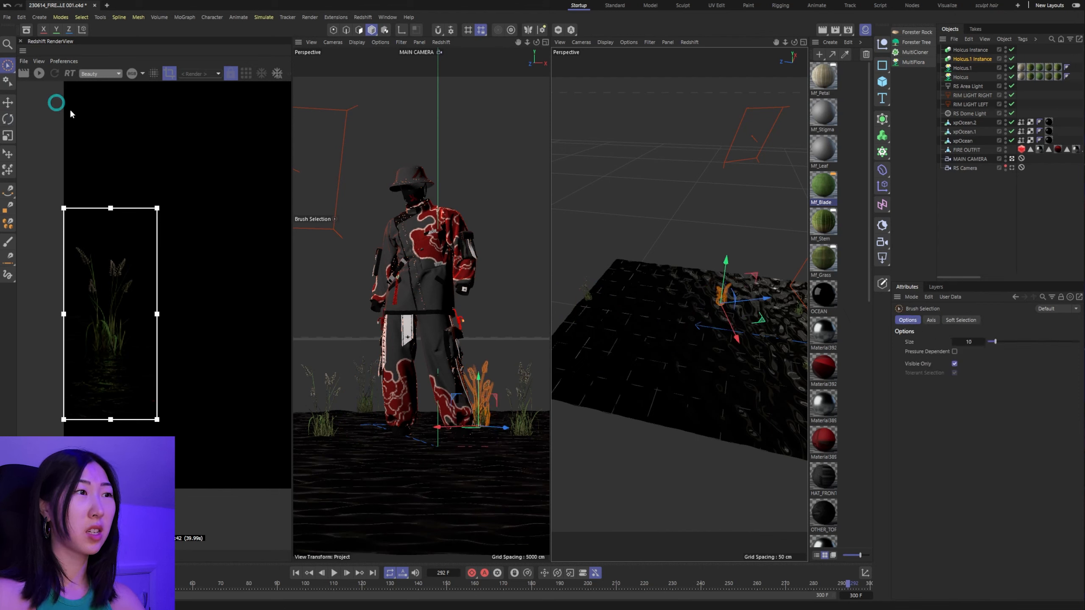
Step: Add a new MultiFlora object and load the Wild grass preset from its plant library
{"action": "left_click", "coordinate": [971, 50]}
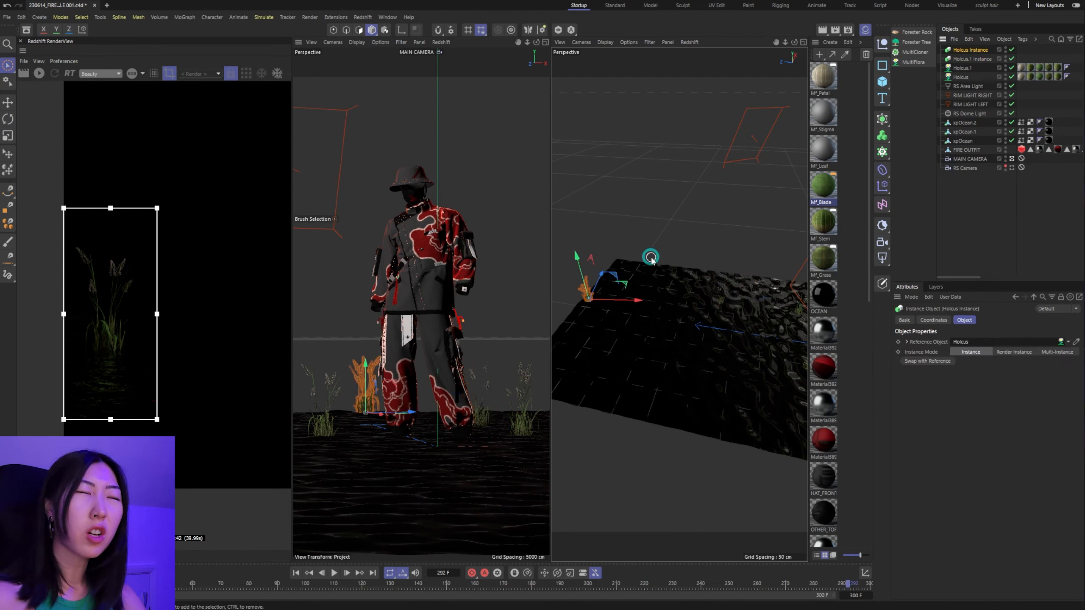
{"action": "key", "text": "3"}
{"action": "left_click_drag", "start_coordinate": [733, 323], "coordinate": [695, 333]}
{"action": "key", "text": "1"}
{"action": "left_click_drag", "start_coordinate": [726, 287], "coordinate": [624, 325]}
{"action": "key", "text": "3"}
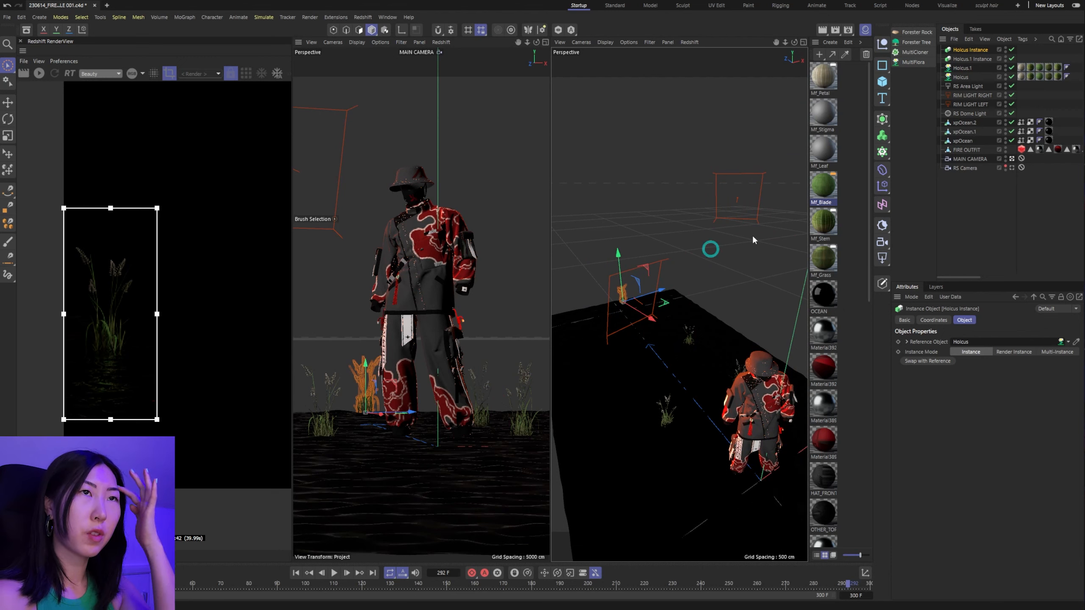
{"action": "left_click", "coordinate": [913, 62]}
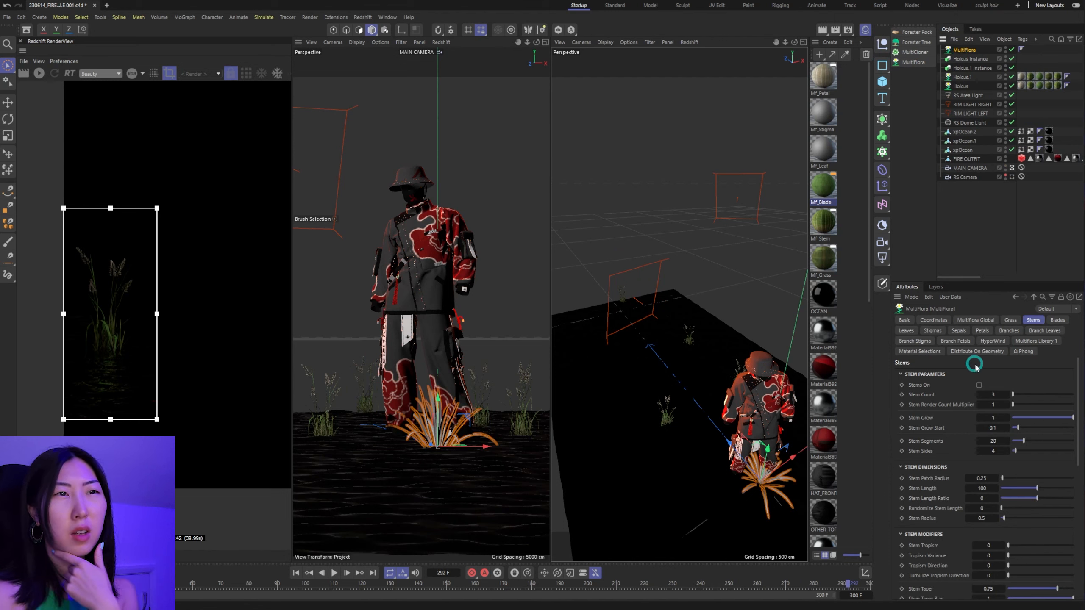
{"action": "left_click", "coordinate": [1037, 341]}
{"action": "left_click_drag", "start_coordinate": [1077, 385], "coordinate": [1082, 457]}
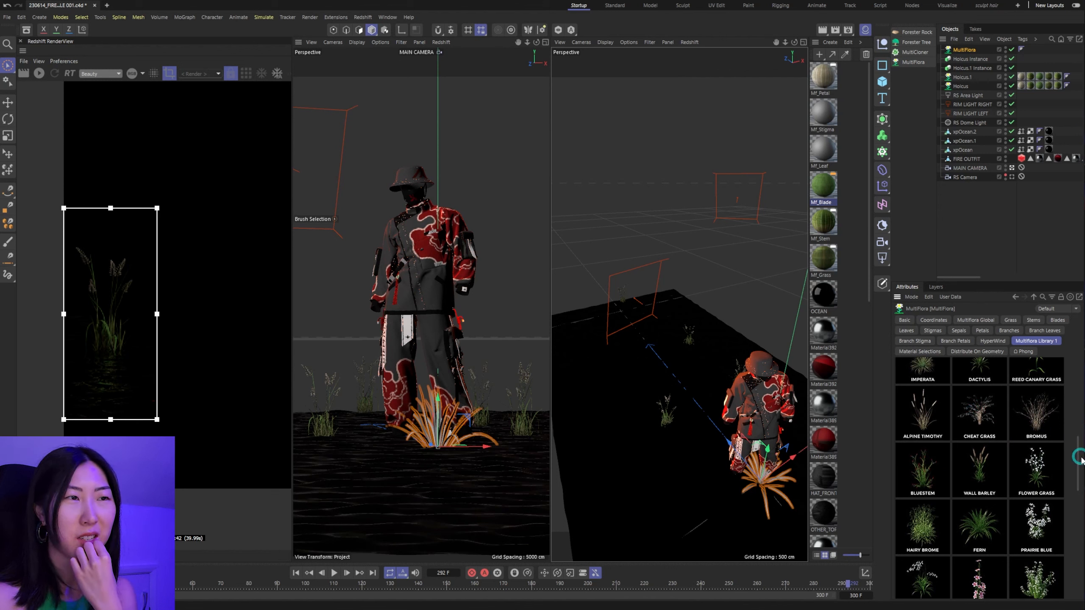
{"action": "left_click_drag", "start_coordinate": [1080, 452], "coordinate": [1063, 413]}
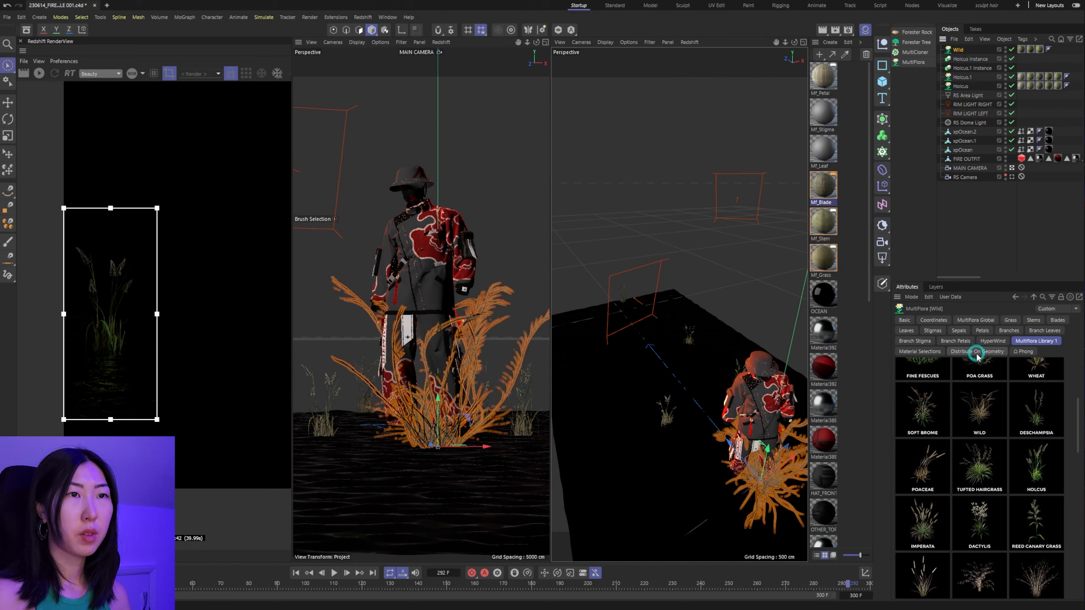
Step: Set the Wild plant's Multiflora Size to 0.31 and place it behind the character at the left edge of the camera view
{"action": "left_click", "coordinate": [970, 318]}
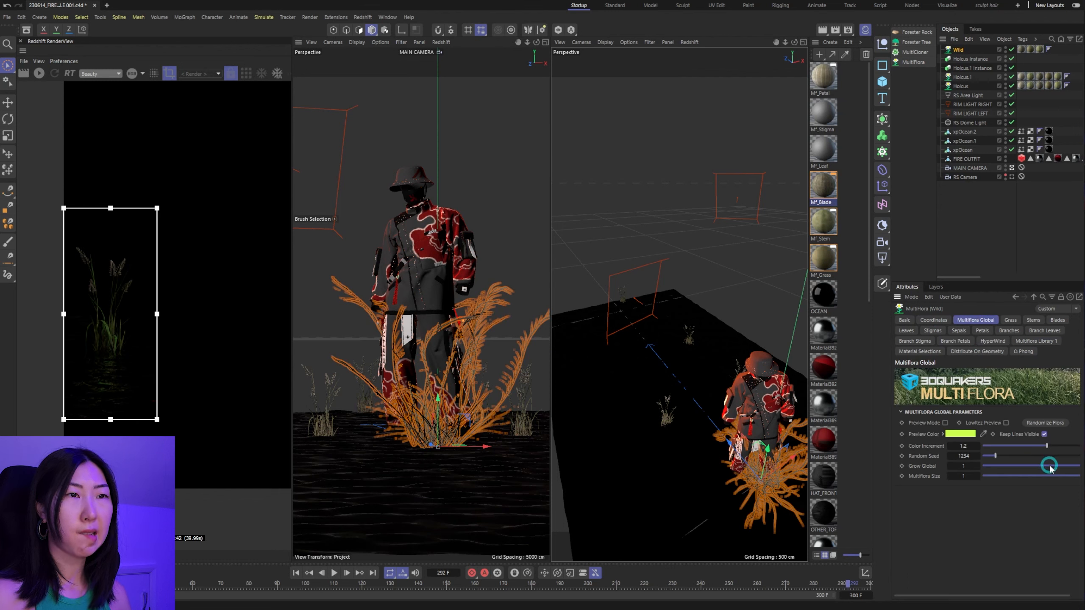
{"action": "left_click_drag", "start_coordinate": [1069, 475], "coordinate": [1041, 477]}
{"action": "left_click_drag", "start_coordinate": [1027, 476], "coordinate": [1015, 475]}
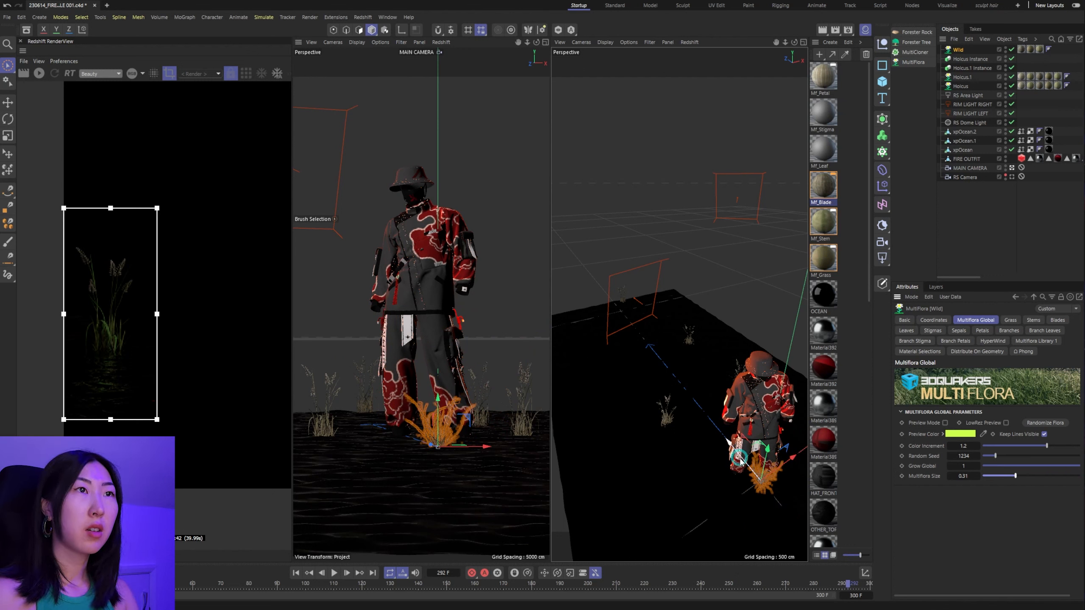
{"action": "left_click_drag", "start_coordinate": [754, 452], "coordinate": [652, 352]}
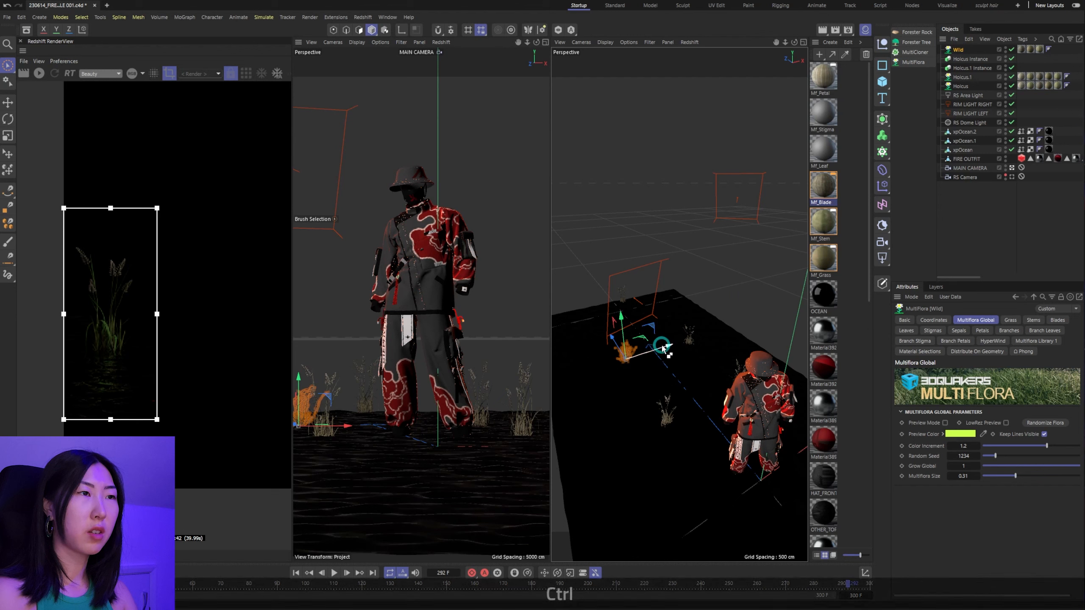
Step: Duplicate the Wild plant to the camera view's right edge and set the copy's Stem Count to 18, Stem Grow to 0.69 and Stem Bend to 184.93
{"action": "left_click_drag", "start_coordinate": [654, 346], "coordinate": [724, 329], "text": "ctrl"}
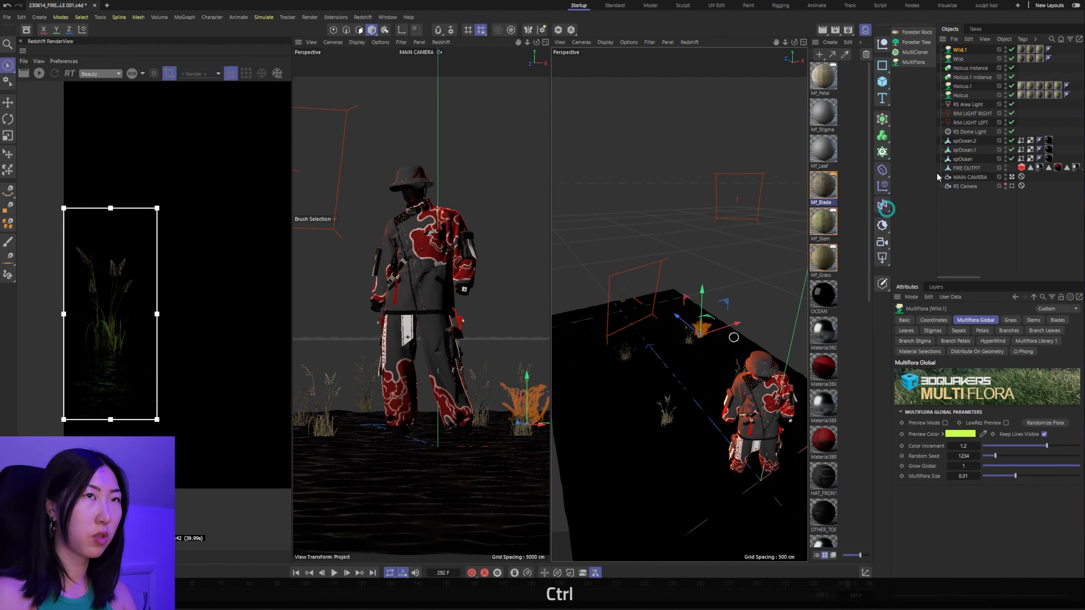
{"action": "left_click", "coordinate": [1010, 320]}
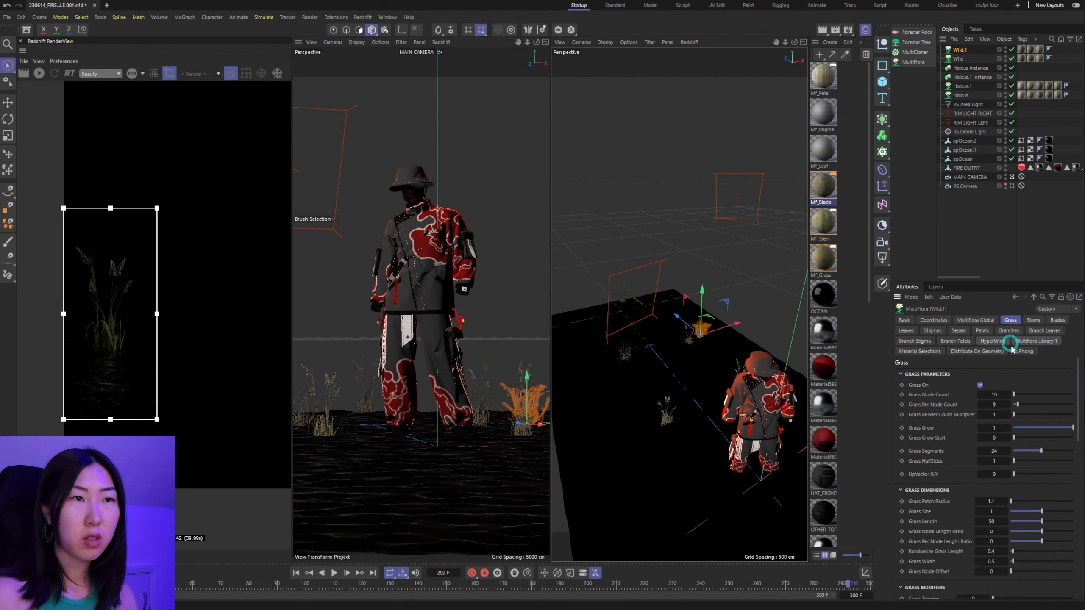
{"action": "left_click", "coordinate": [1033, 320]}
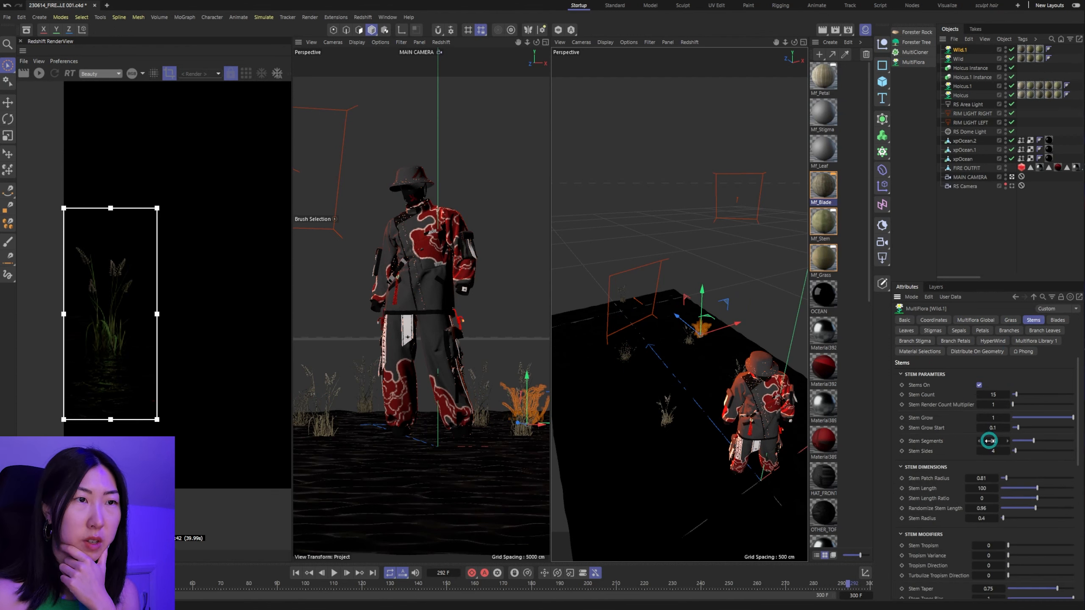
{"action": "left_click", "coordinate": [993, 393]}
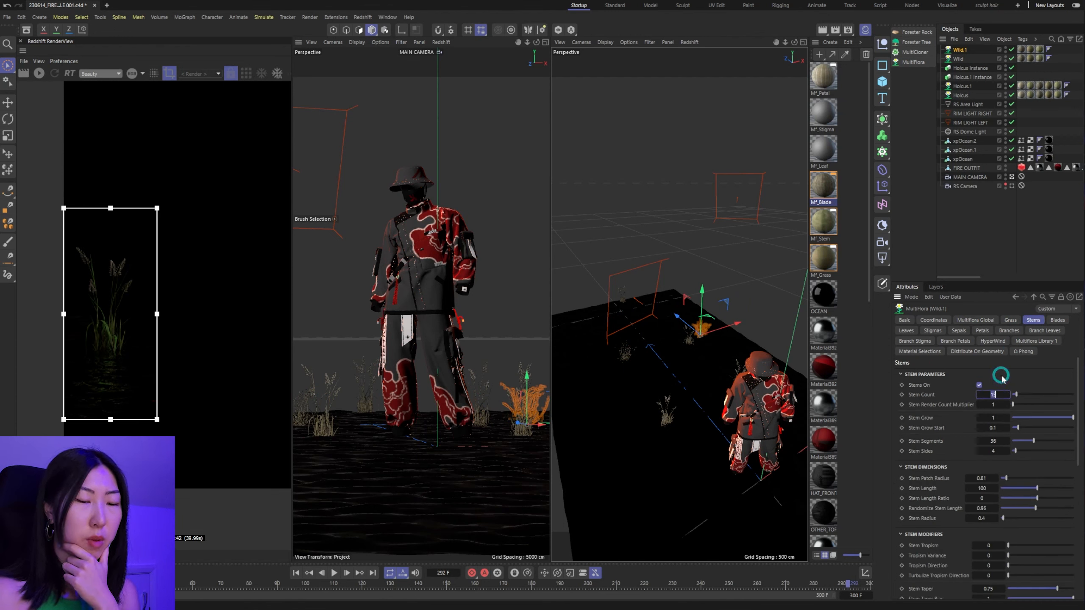
{"action": "type", "text": "18"}
{"action": "key", "text": "Return"}
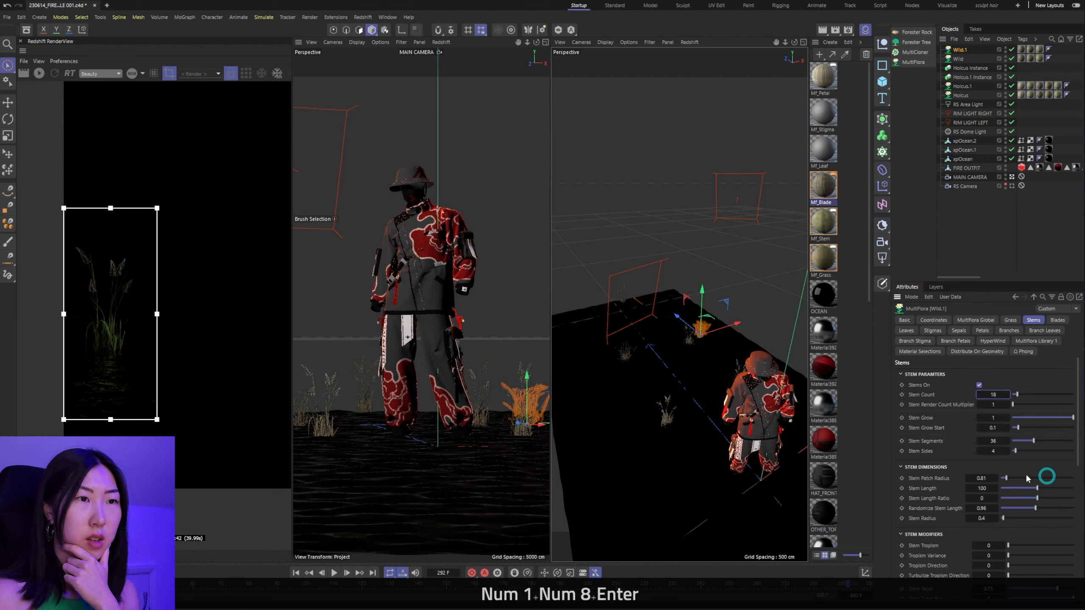
{"action": "mouse_move", "coordinate": [1067, 420]}
{"action": "left_mouse_down"}
{"action": "mouse_move", "coordinate": [1040, 421]}
{"action": "mouse_move", "coordinate": [1057, 422]}
{"action": "left_mouse_up"}
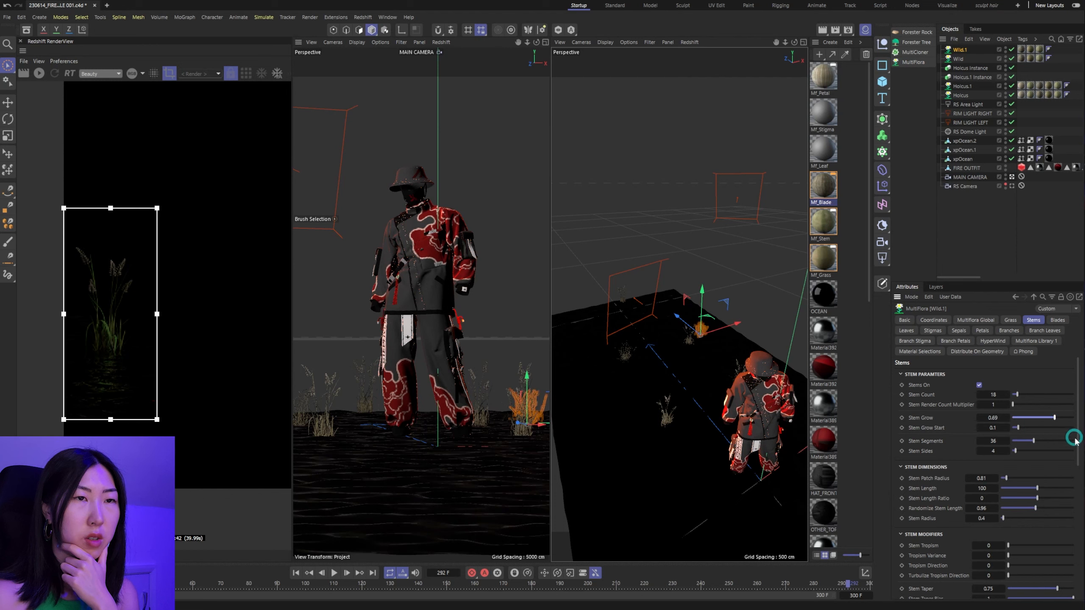
{"action": "left_click_drag", "start_coordinate": [1080, 440], "coordinate": [1058, 489]}
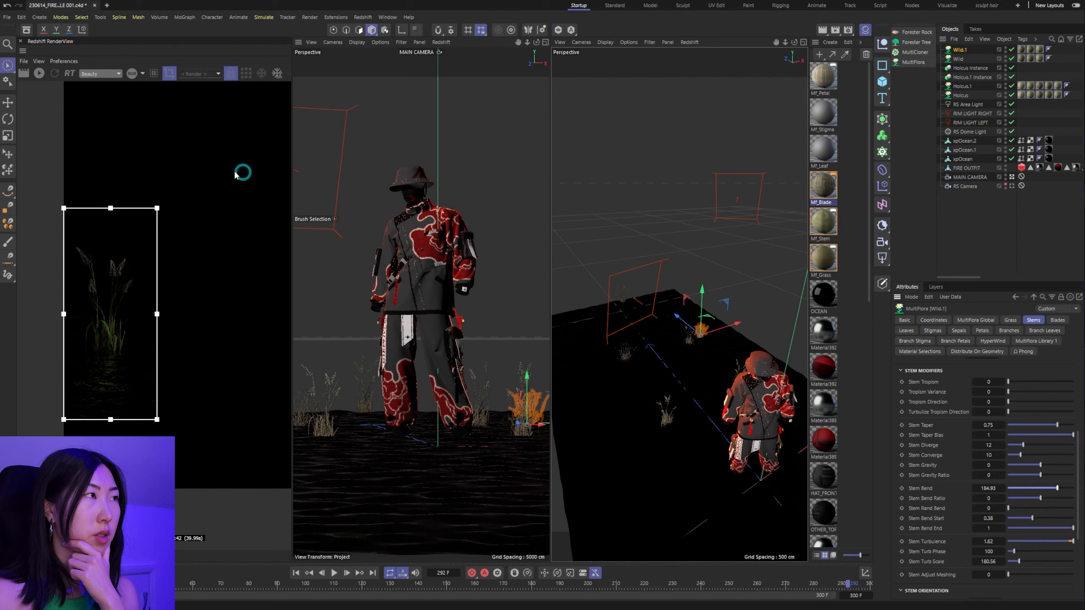
Step: Rotate the Wild.1 plant around its vertical axis and move it farther back, closer to the character in the camera view
{"action": "left_click", "coordinate": [8, 119]}
{"action": "left_click_drag", "start_coordinate": [510, 426], "coordinate": [432, 423]}
{"action": "left_click", "coordinate": [9, 64]}
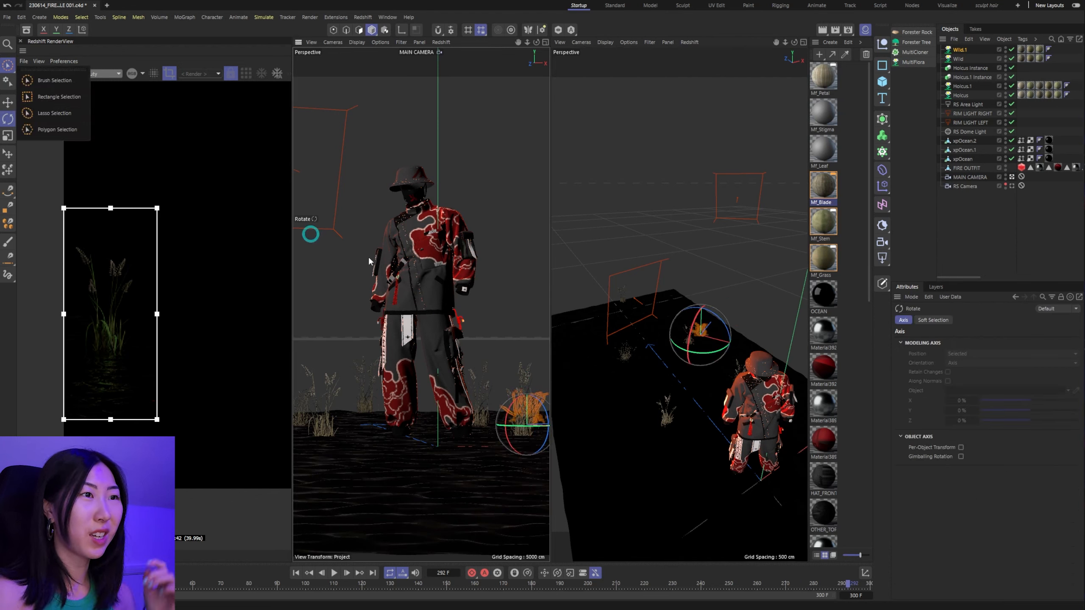
{"action": "left_click", "coordinate": [761, 298]}
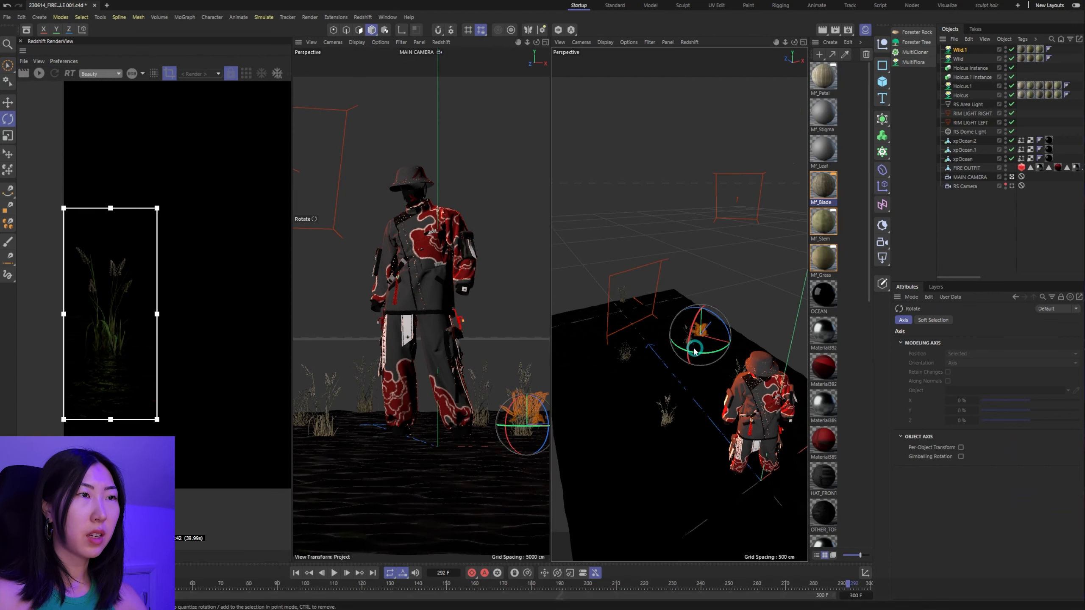
{"action": "key", "text": "2"}
{"action": "left_click_drag", "start_coordinate": [694, 350], "coordinate": [690, 322]}
{"action": "key", "text": "3"}
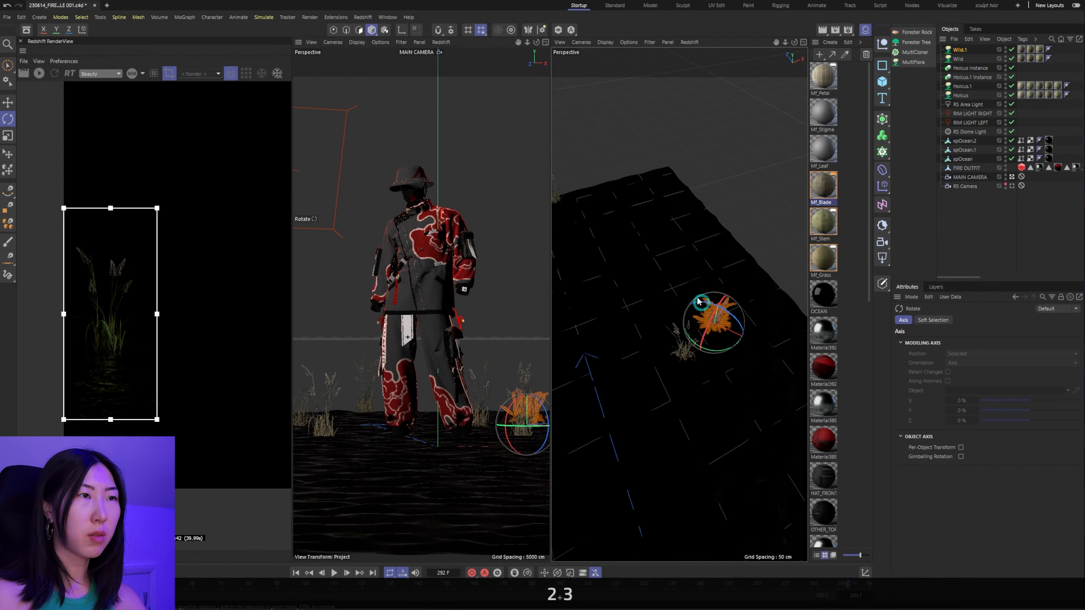
{"action": "left_click", "coordinate": [7, 102]}
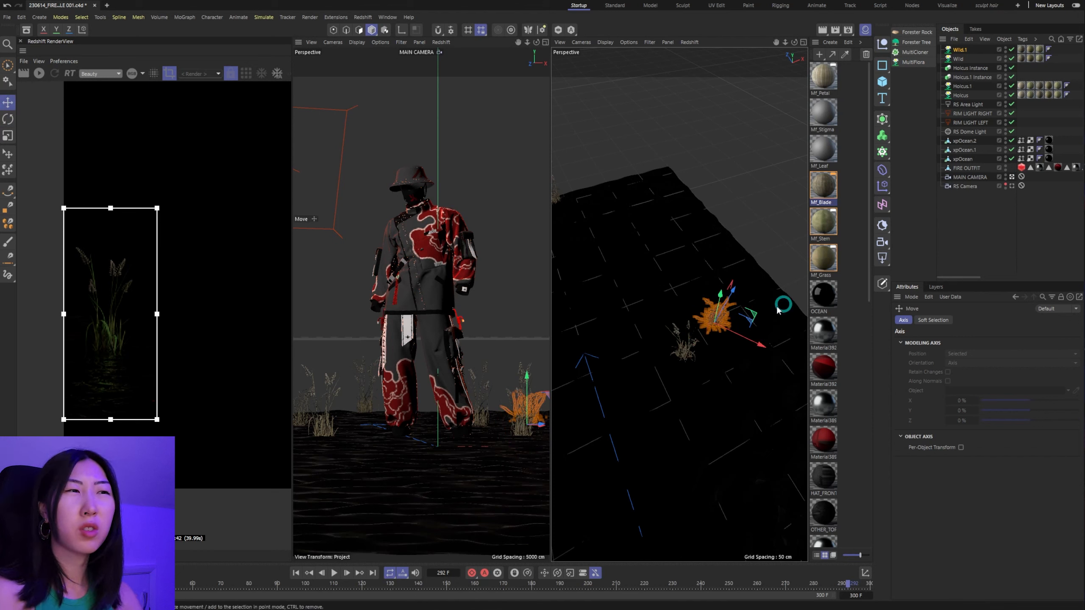
{"action": "left_click_drag", "start_coordinate": [761, 345], "coordinate": [694, 229]}
Step: Create an Instance of the Wild.1 plant, shift it sideways away from the original and rotate it to face differently
{"action": "left_click_drag", "start_coordinate": [882, 119], "coordinate": [976, 35]}
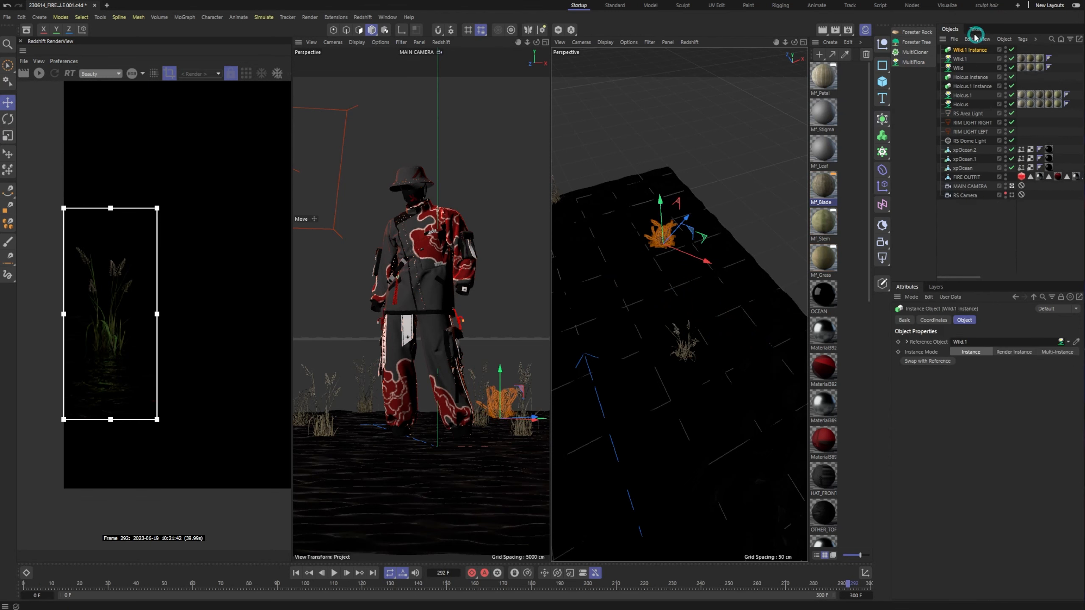
{"action": "left_click_drag", "start_coordinate": [707, 262], "coordinate": [771, 287]}
{"action": "key", "text": "r"}
{"action": "key", "text": "ctrl+z"}
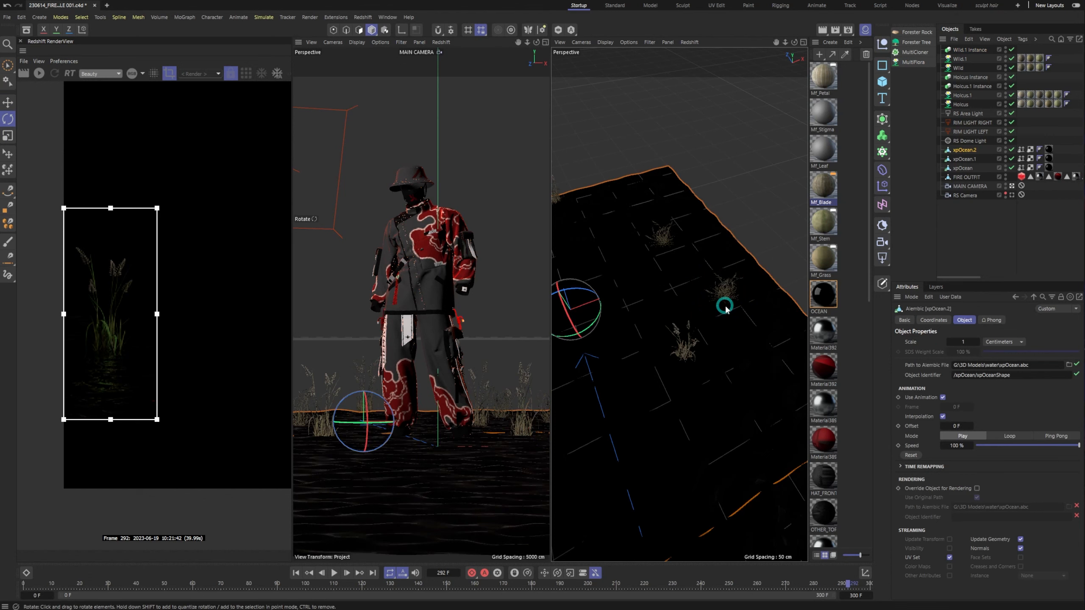
{"action": "left_click_drag", "start_coordinate": [716, 322], "coordinate": [722, 242]}
Step: Create an Instance of the original Wild plant, move it farther back on the same side of the character and rotate it
{"action": "left_click", "coordinate": [705, 209]}
{"action": "key", "text": "2"}
{"action": "left_click_drag", "start_coordinate": [672, 267], "coordinate": [694, 286]}
{"action": "key", "text": "1"}
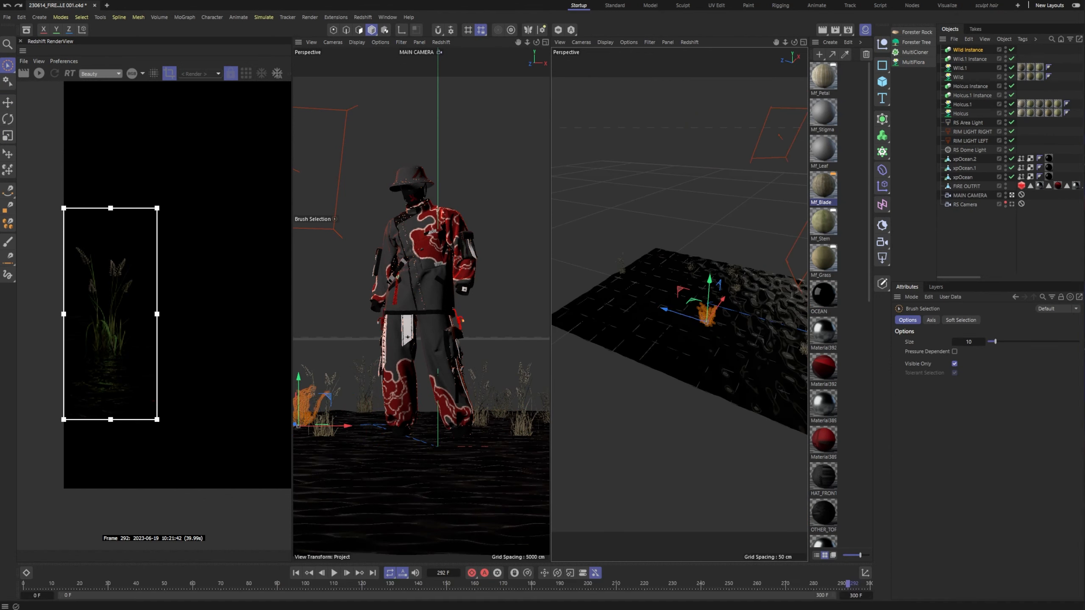
{"action": "left_click_drag", "start_coordinate": [666, 310], "coordinate": [662, 284]}
{"action": "key", "text": "3"}
{"action": "key", "text": "2"}
{"action": "left_click_drag", "start_coordinate": [641, 273], "coordinate": [656, 254]}
{"action": "key", "text": "r"}
{"action": "left_click_drag", "start_coordinate": [645, 304], "coordinate": [552, 265]}
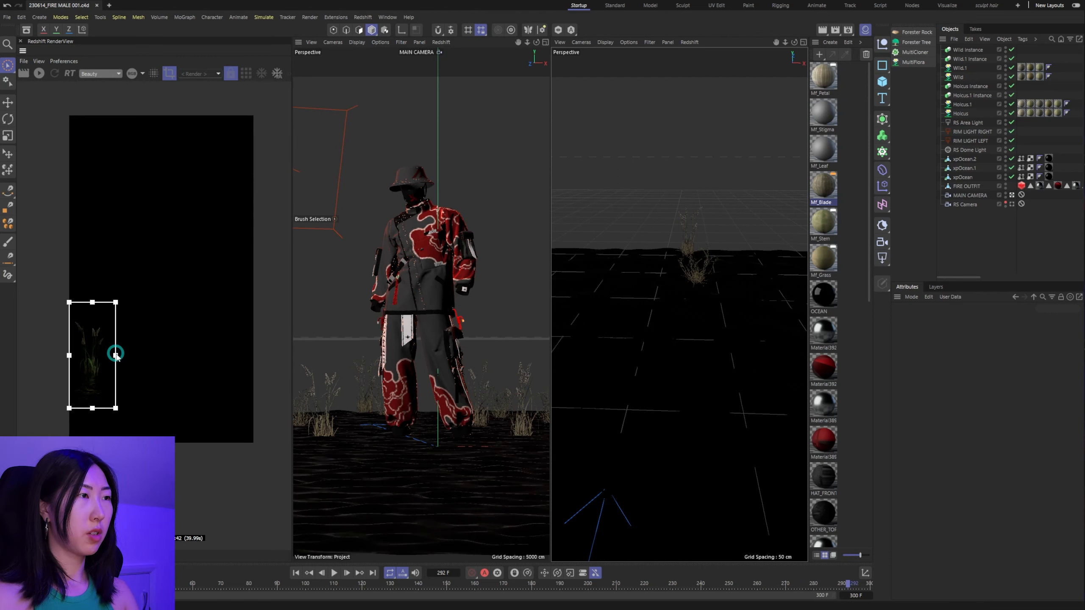
Step: Widen the Redshift render region to the full width of the frame and start the live preview
{"action": "left_click_drag", "start_coordinate": [115, 355], "coordinate": [254, 355]}
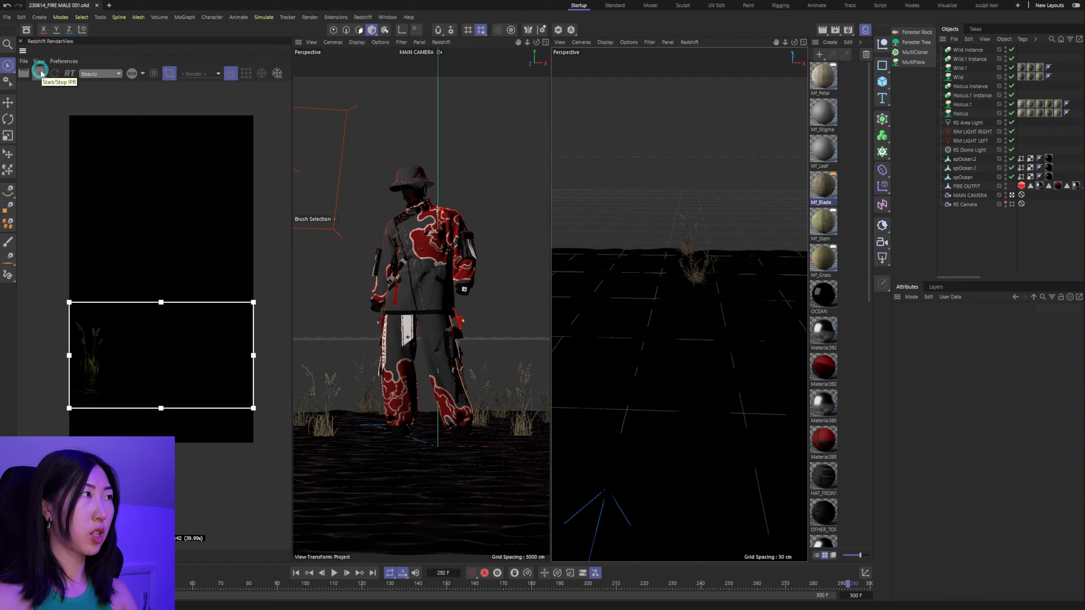
{"action": "left_click", "coordinate": [39, 71]}
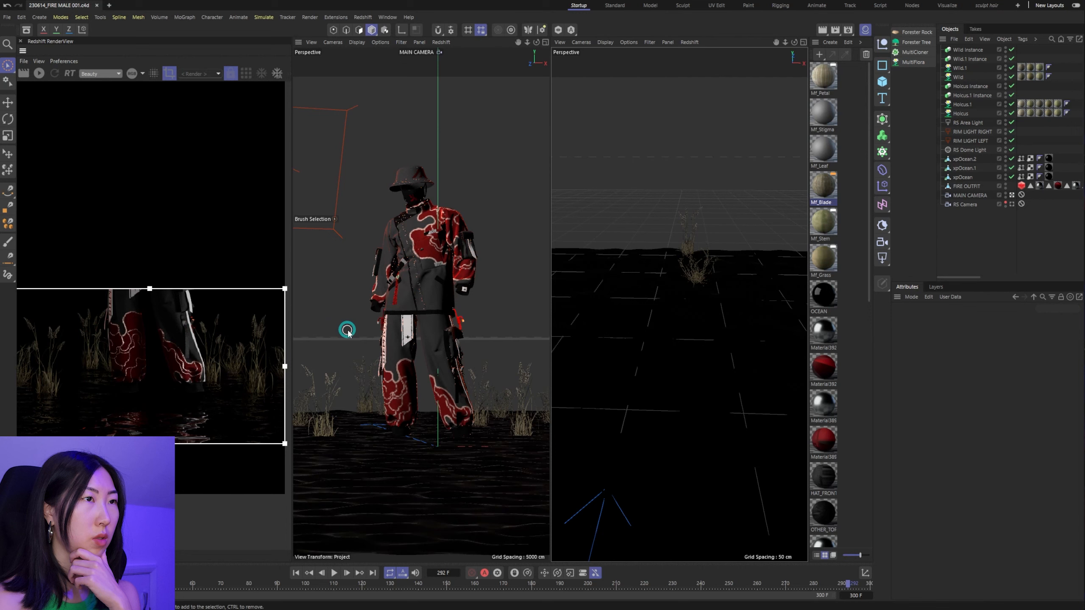
{"action": "scroll", "coordinate": [714, 301], "scroll_direction": "down", "scroll_amount": 10}
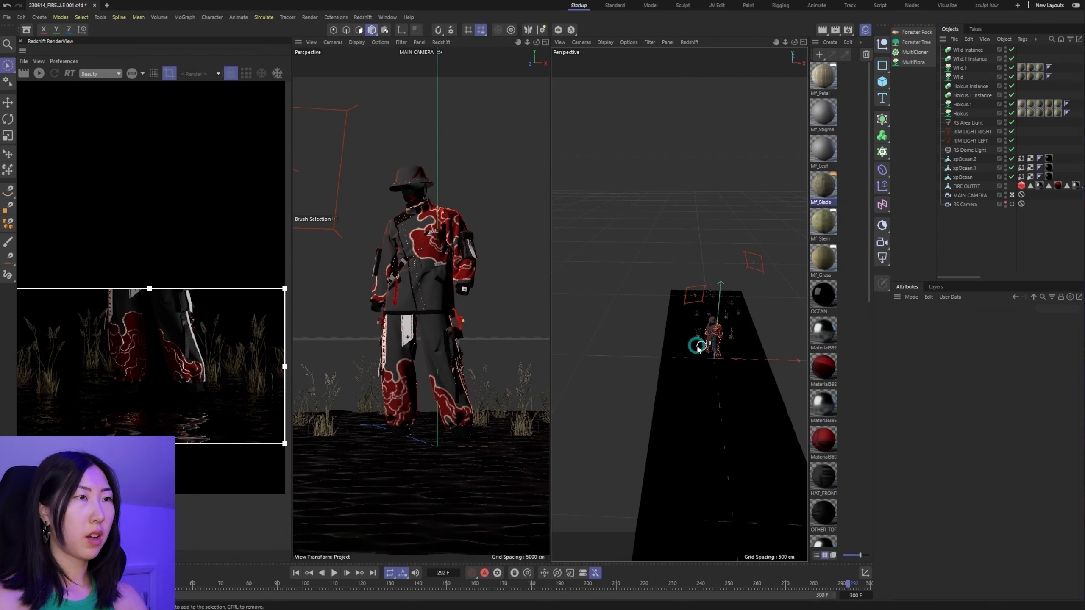
{"action": "mouse_move", "coordinate": [698, 348]}
{"action": "left_mouse_down"}
{"action": "mouse_move", "coordinate": [743, 351]}
{"action": "mouse_move", "coordinate": [728, 360]}
{"action": "mouse_move", "coordinate": [634, 278]}
{"action": "left_mouse_up"}
{"action": "key", "text": "ctrl+z"}
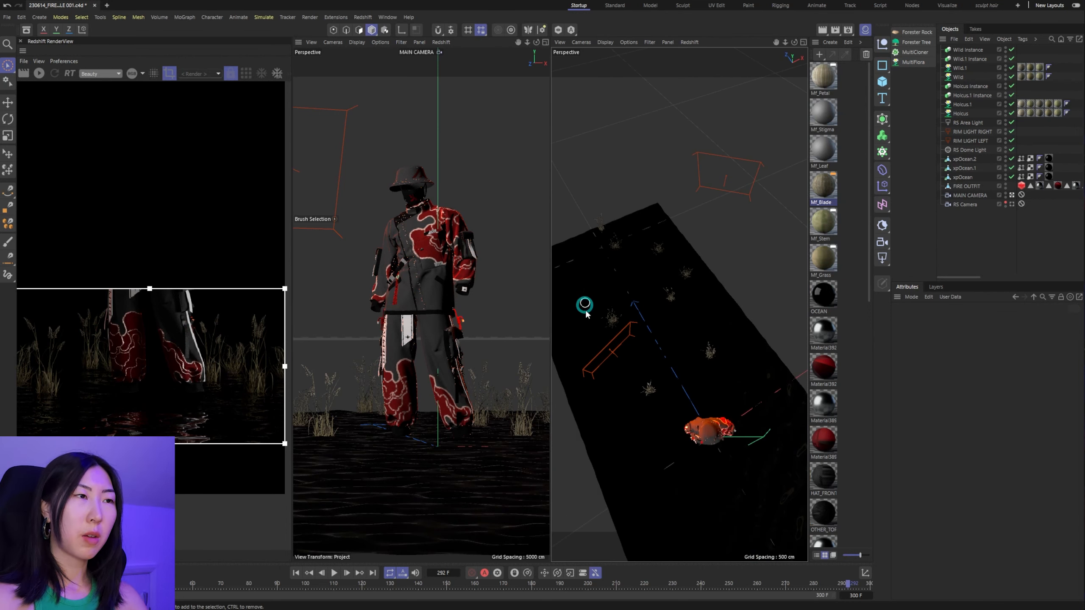
{"action": "left_click_drag", "start_coordinate": [710, 435], "coordinate": [726, 342], "text": "alt"}
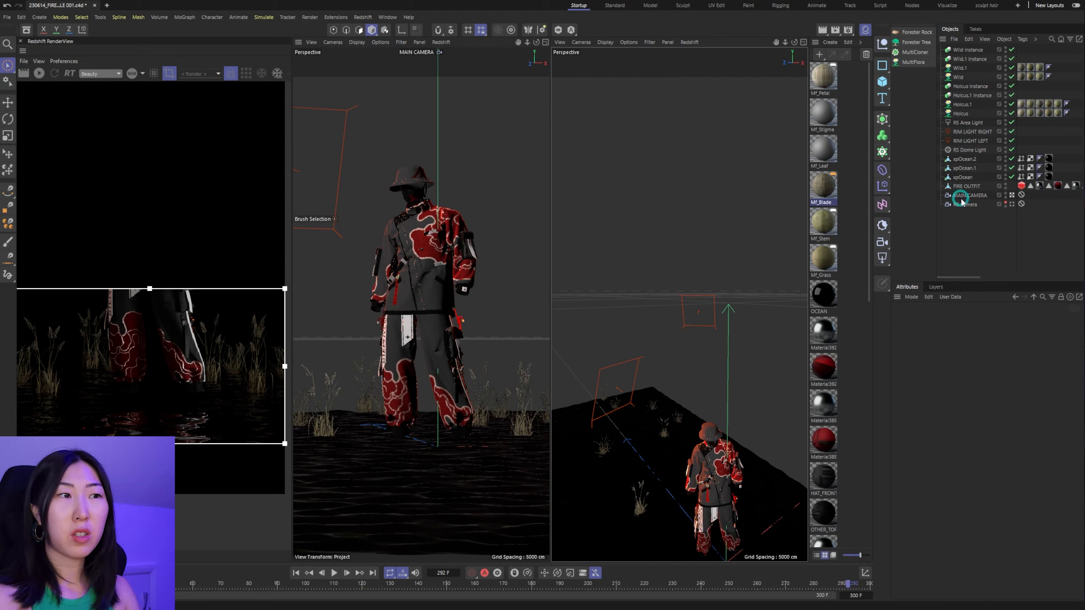
{"action": "scroll", "coordinate": [738, 331], "scroll_direction": "down", "scroll_amount": 4}
{"action": "scroll", "coordinate": [733, 340], "scroll_direction": "up", "scroll_amount": 3}
{"action": "middle_click_drag", "start_coordinate": [735, 399], "coordinate": [742, 320], "text": "alt"}
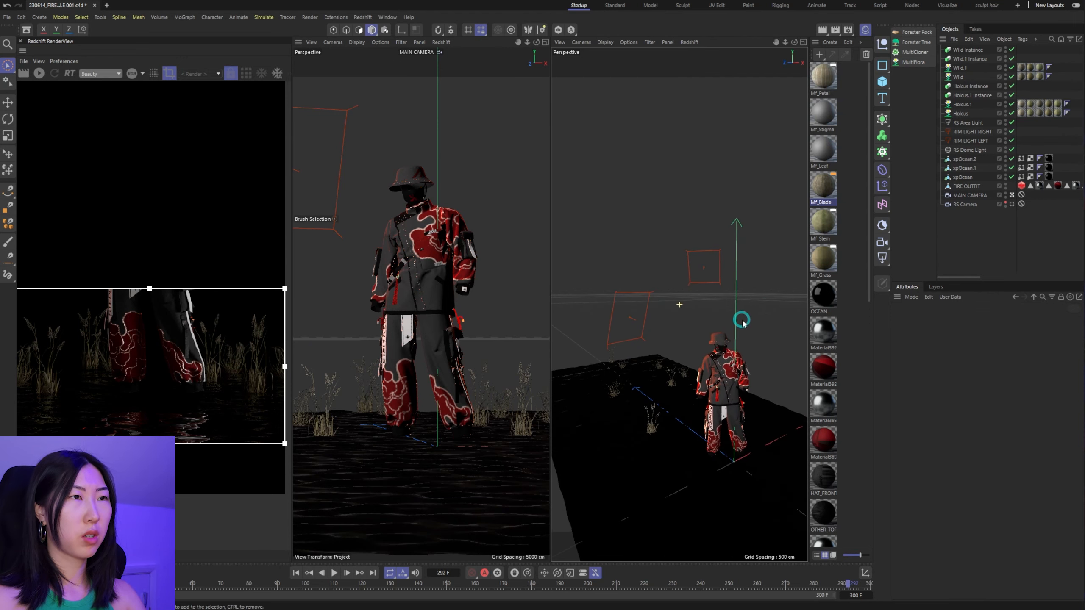
Step: Enable Bokeh in MAIN CAMERA's optical depth of field settings and assign FIRE OUTFIT as its focus object
{"action": "left_click", "coordinate": [966, 195]}
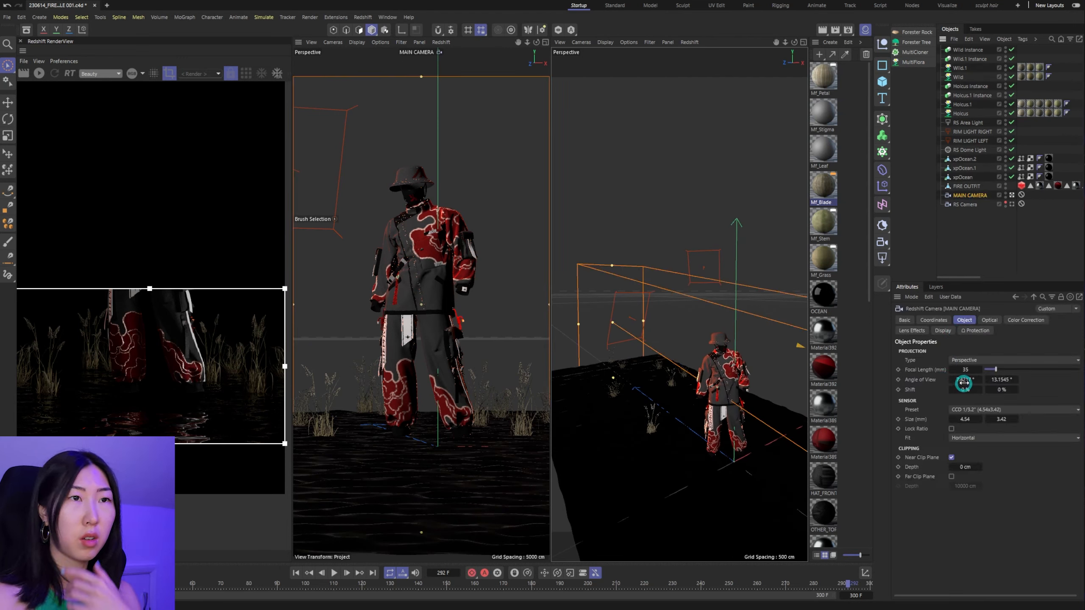
{"action": "left_click", "coordinate": [912, 330]}
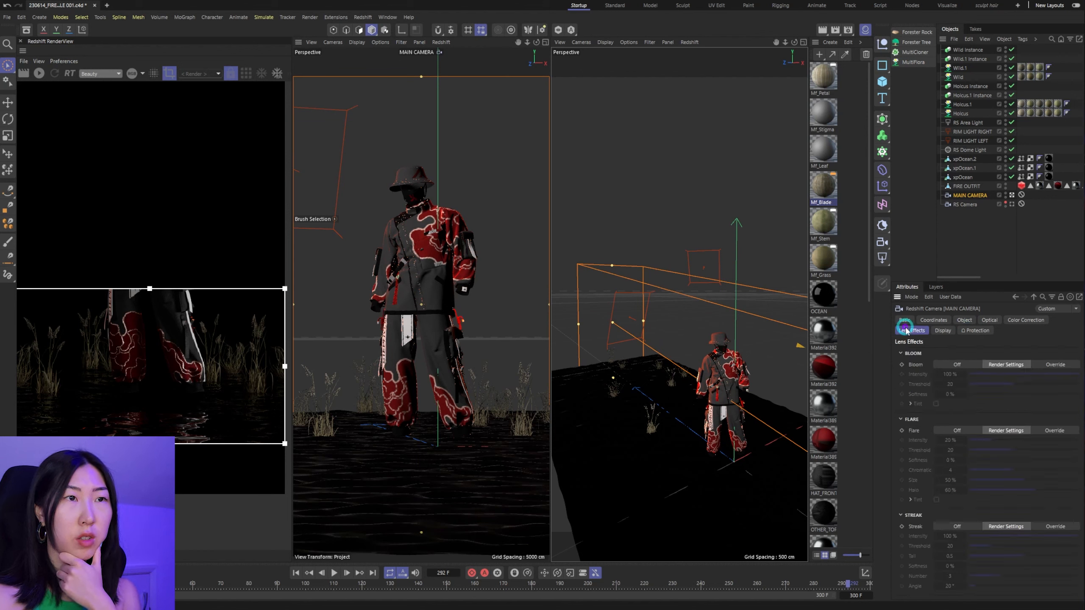
{"action": "left_click", "coordinate": [1025, 322]}
{"action": "left_click", "coordinate": [988, 321]}
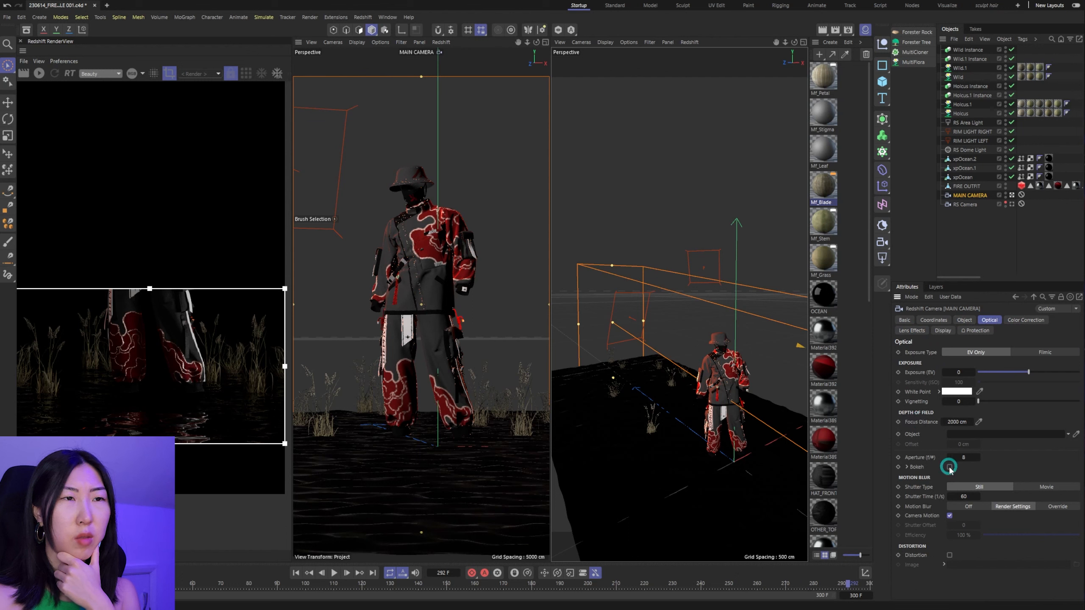
{"action": "left_click", "coordinate": [907, 468]}
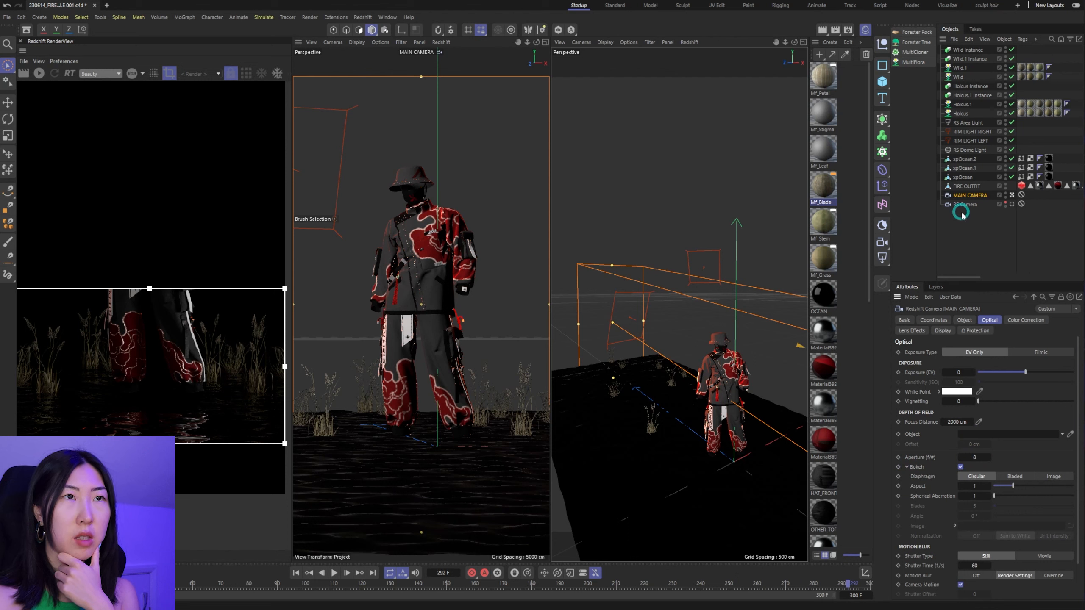
{"action": "left_click_drag", "start_coordinate": [967, 187], "coordinate": [978, 434]}
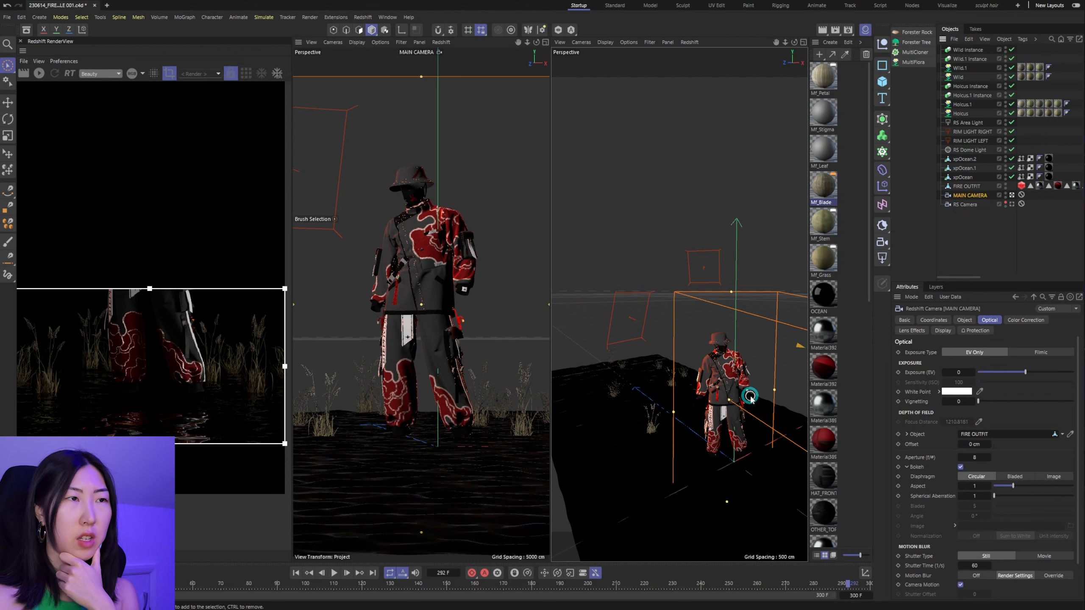
{"action": "scroll", "coordinate": [747, 396], "scroll_direction": "down", "scroll_amount": 3}
{"action": "scroll", "coordinate": [776, 380], "scroll_direction": "up", "scroll_amount": 5}
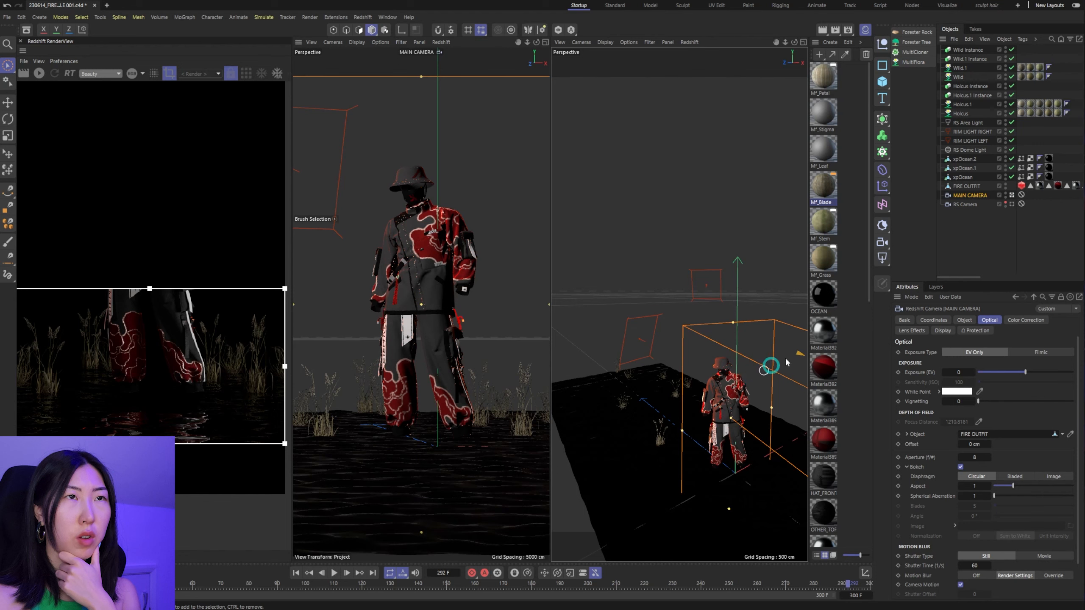
Step: Group RS Area Light, both rim lights and RS Dome Light under a null named LIGHTING
{"action": "left_click", "coordinate": [974, 132]}
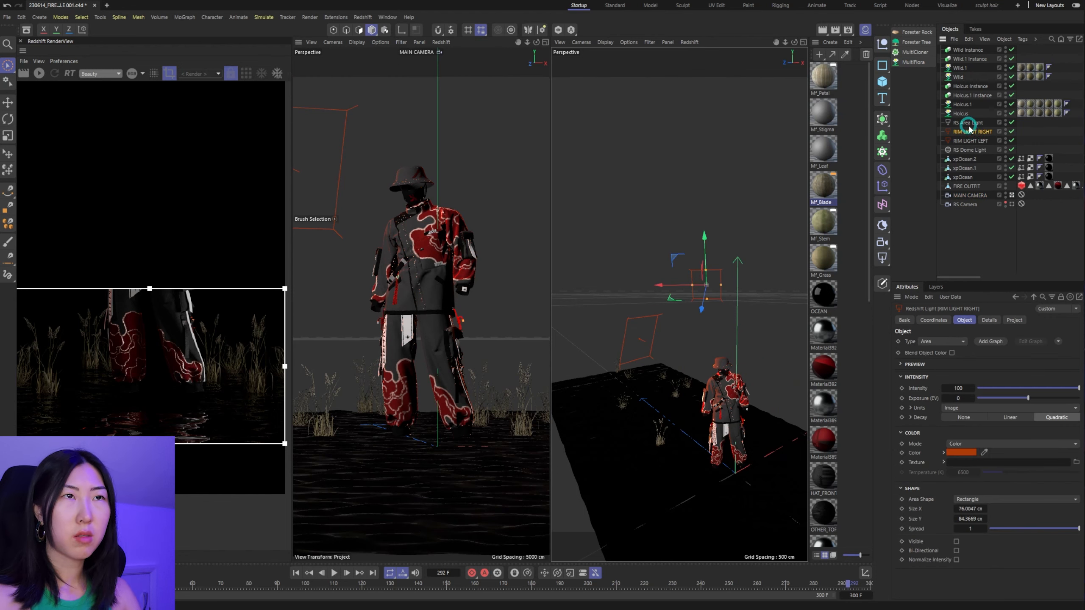
{"action": "left_click", "coordinate": [967, 123]}
{"action": "left_click", "coordinate": [966, 151], "text": "shift"}
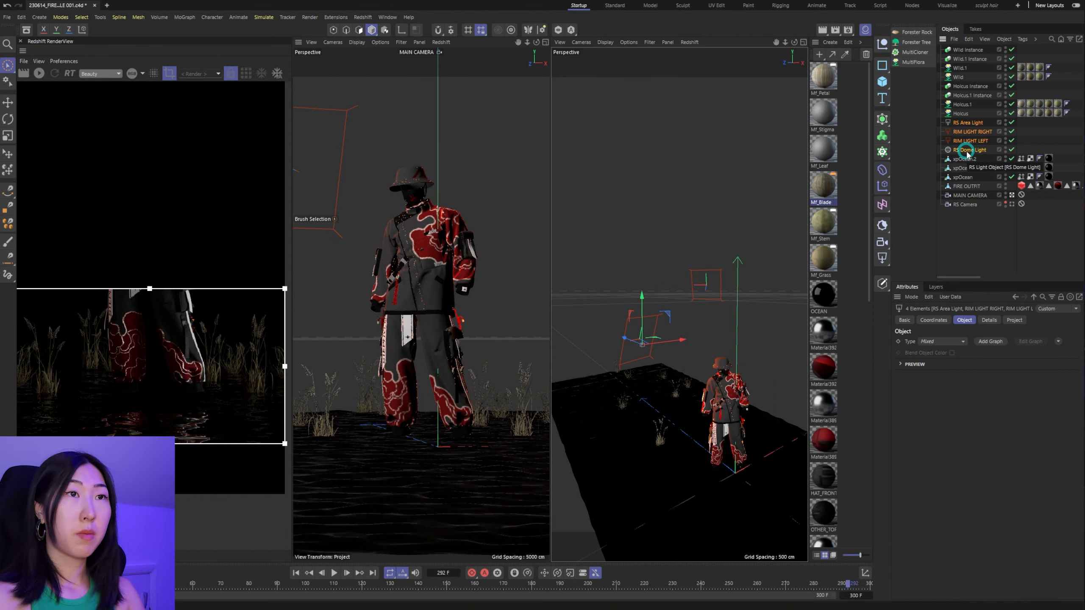
{"action": "key", "text": "alt+g"}
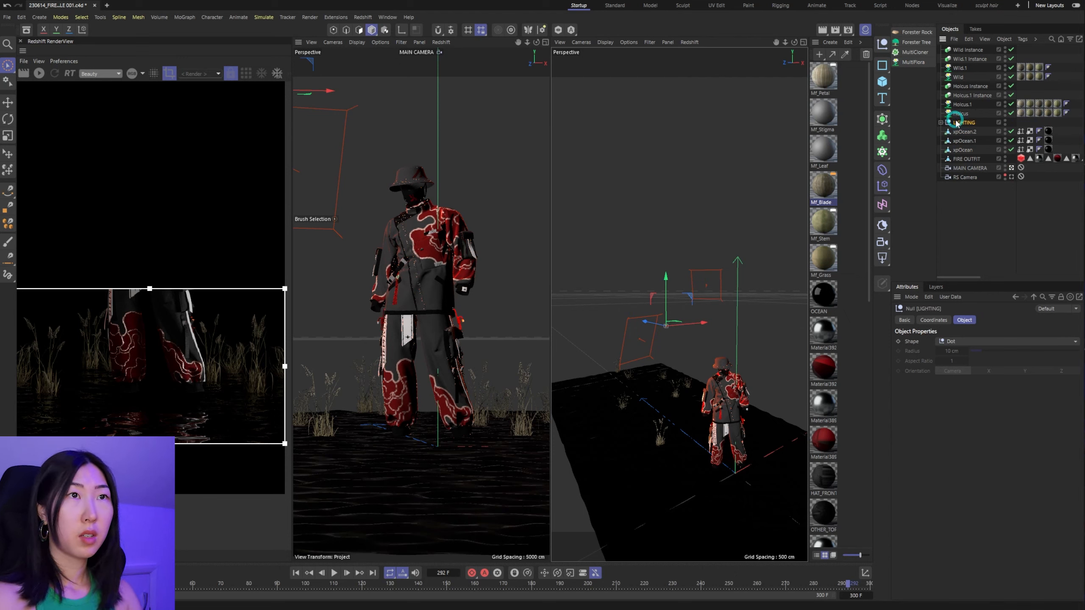
Step: Group all Holcus and Wild plants and their instances under a null named PLANTS
{"action": "left_click", "coordinate": [960, 113]}
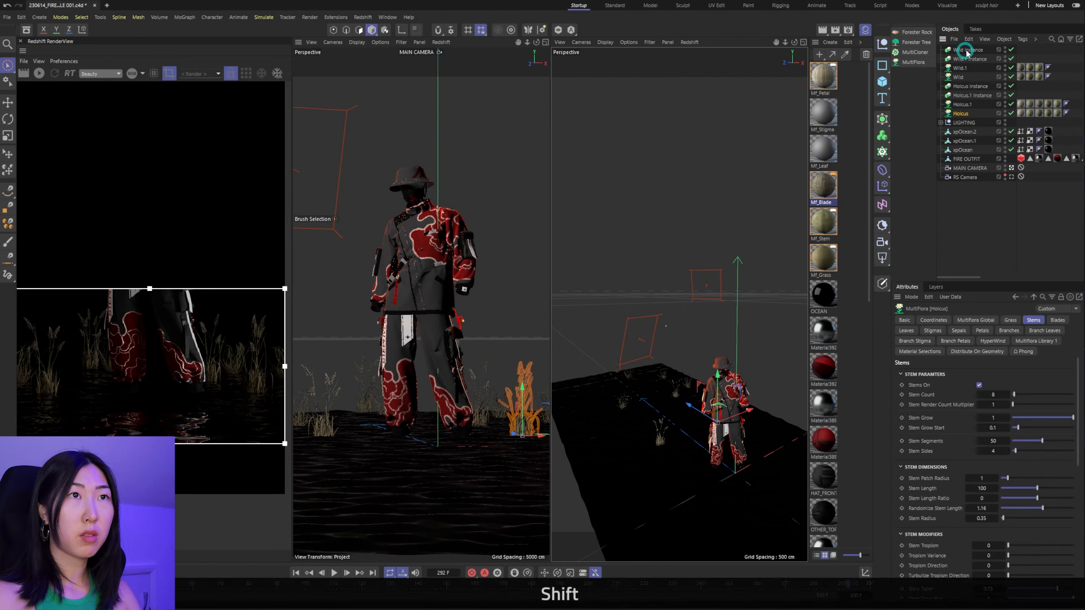
{"action": "left_click", "coordinate": [966, 51], "text": "shift"}
{"action": "key", "text": "shift+alt+g"}
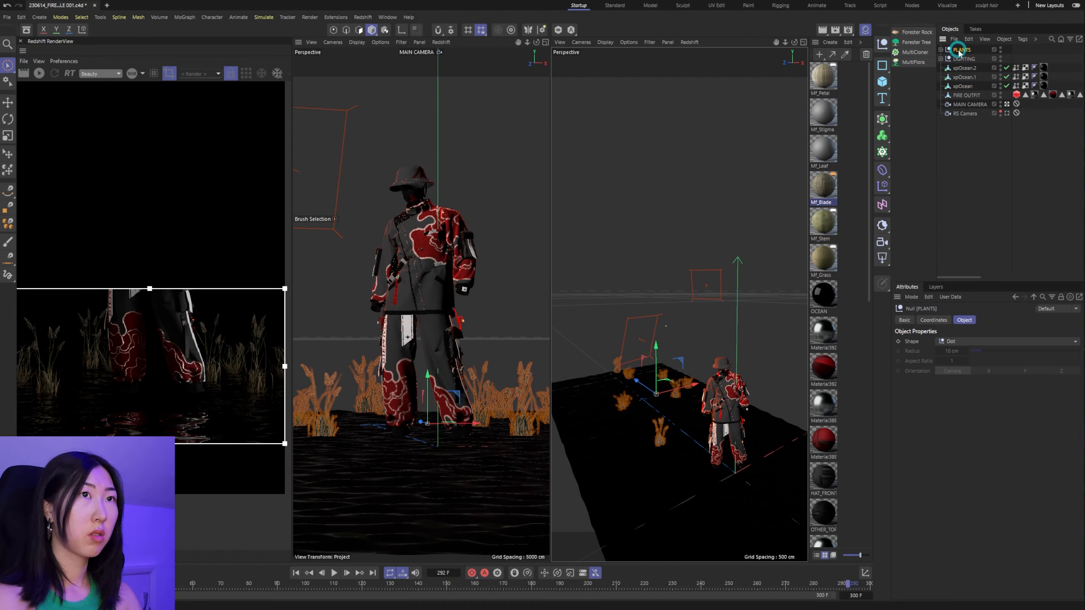
Step: Group the three xpOcean objects under a null named WATER and delete the extra RS Camera
{"action": "left_click", "coordinate": [964, 68]}
{"action": "left_click", "coordinate": [964, 86], "text": "shift"}
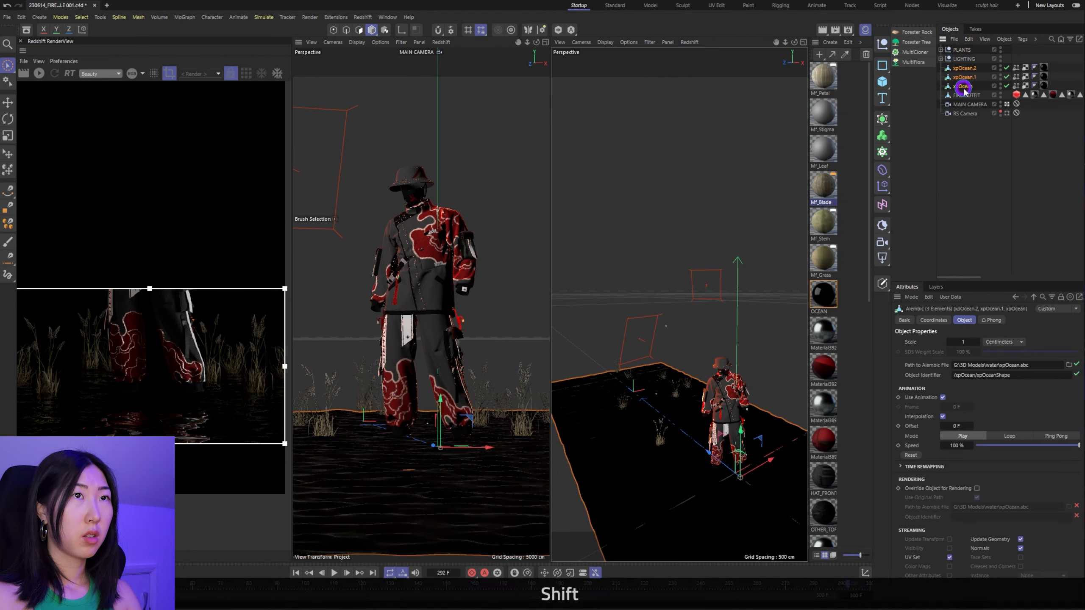
{"action": "key", "text": "shift+alt+g"}
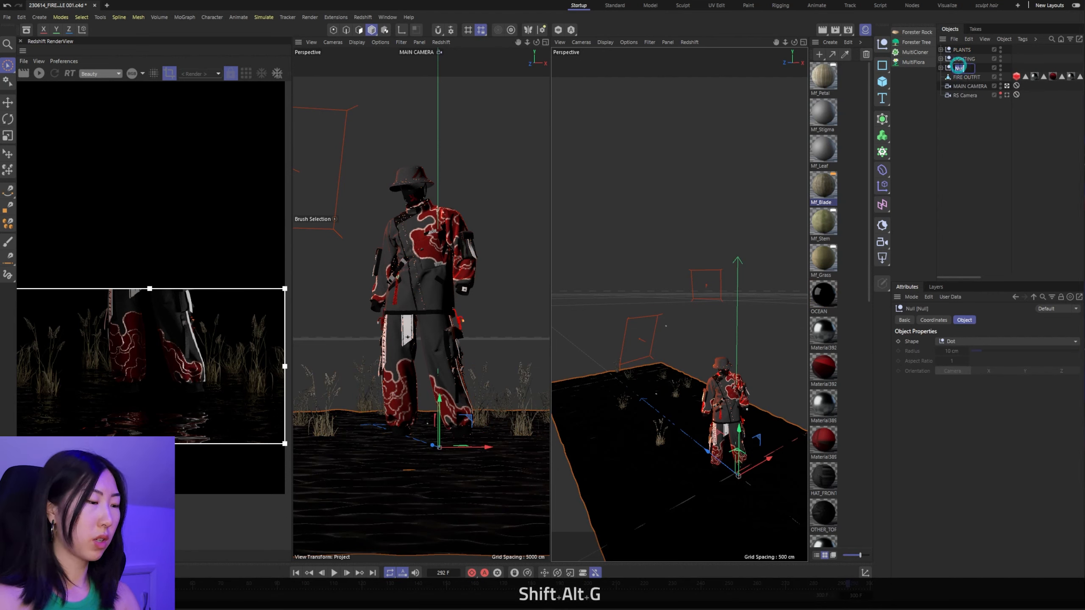
{"action": "left_click", "coordinate": [963, 95]}
{"action": "left_click", "coordinate": [963, 141]}
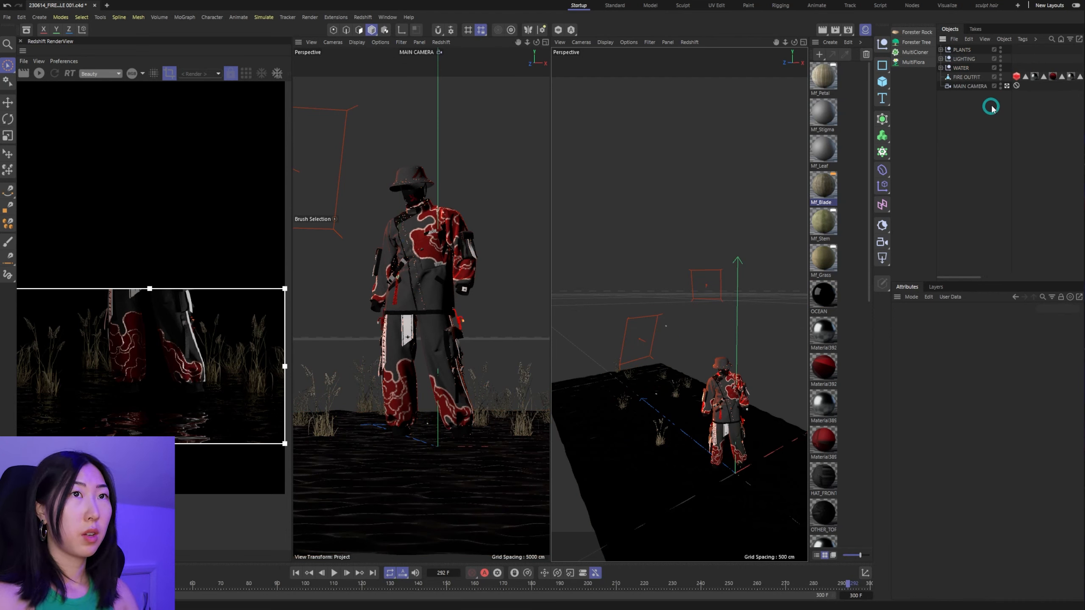
Step: Set MAIN CAMERA's aperture to 1, with the live preview running on a render region extended up to the character's chest
{"action": "left_click", "coordinate": [966, 87]}
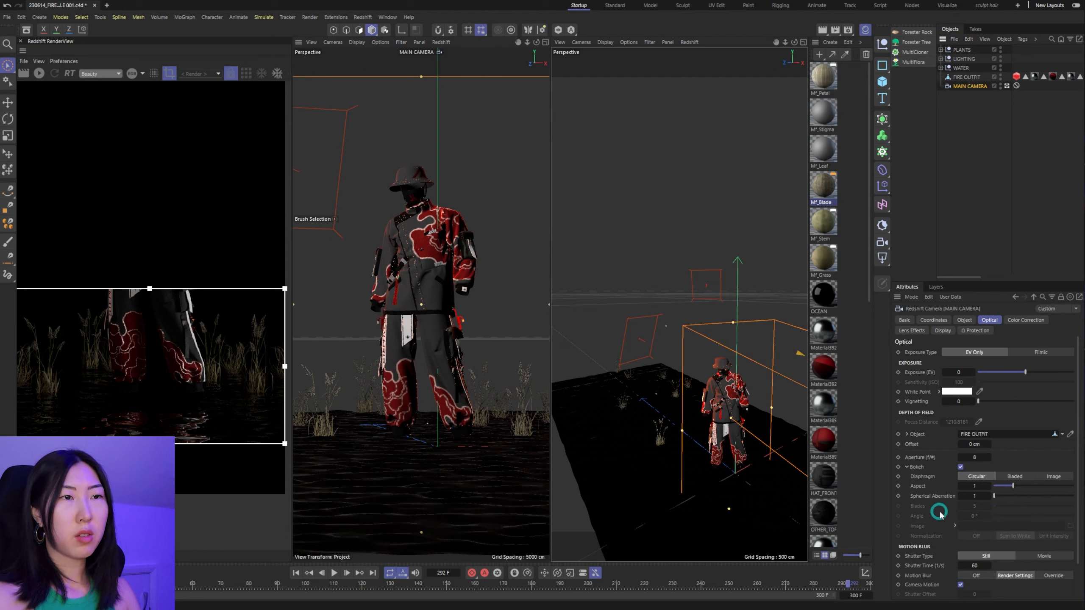
{"action": "scroll", "coordinate": [137, 191], "scroll_direction": "down", "scroll_amount": 1}
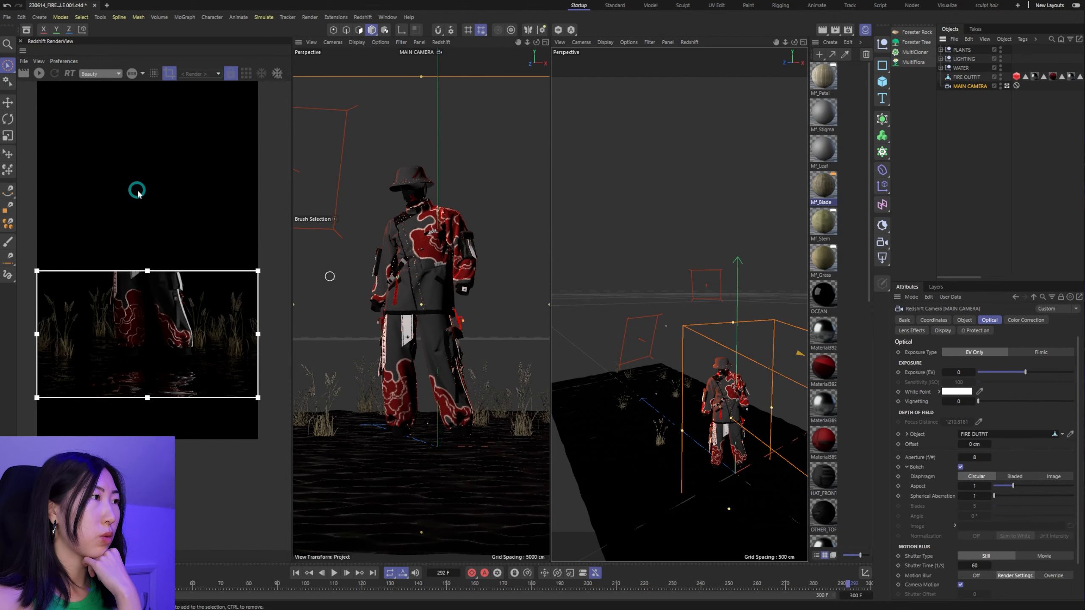
{"action": "scroll", "coordinate": [152, 273], "scroll_direction": "down", "scroll_amount": 1}
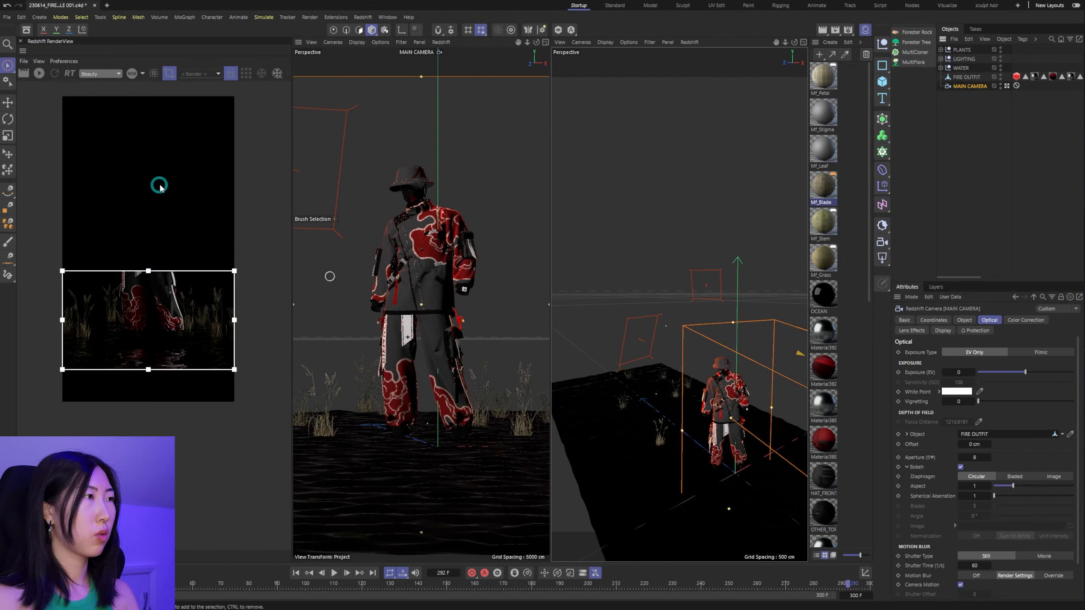
{"action": "scroll", "coordinate": [160, 187], "scroll_direction": "up", "scroll_amount": 1}
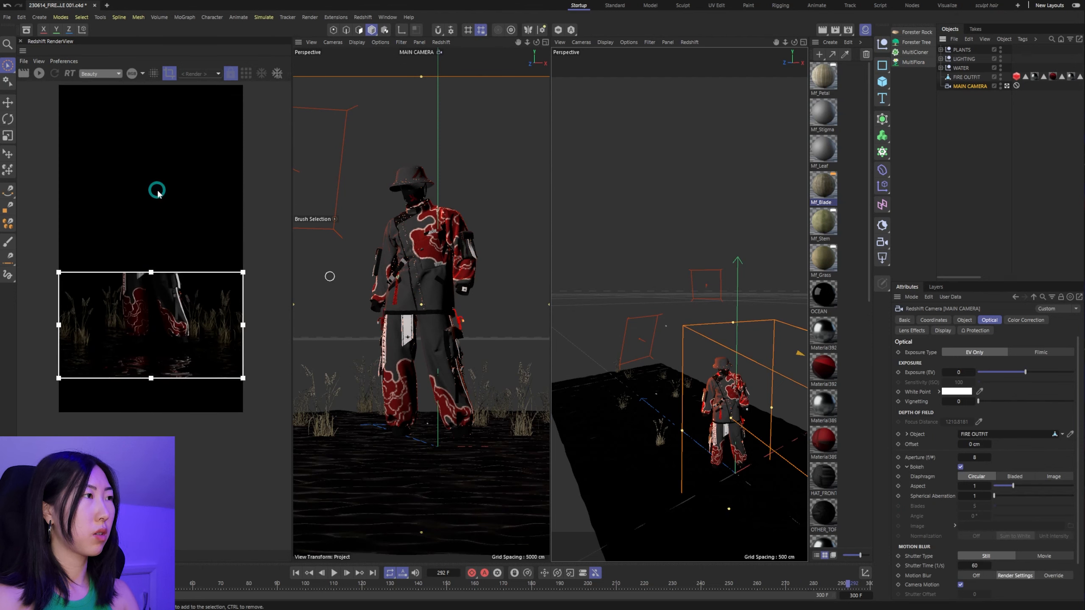
{"action": "left_click_drag", "start_coordinate": [152, 273], "coordinate": [152, 198]}
{"action": "left_click", "coordinate": [40, 74]}
{"action": "scroll", "coordinate": [218, 446], "scroll_direction": "up", "scroll_amount": 2}
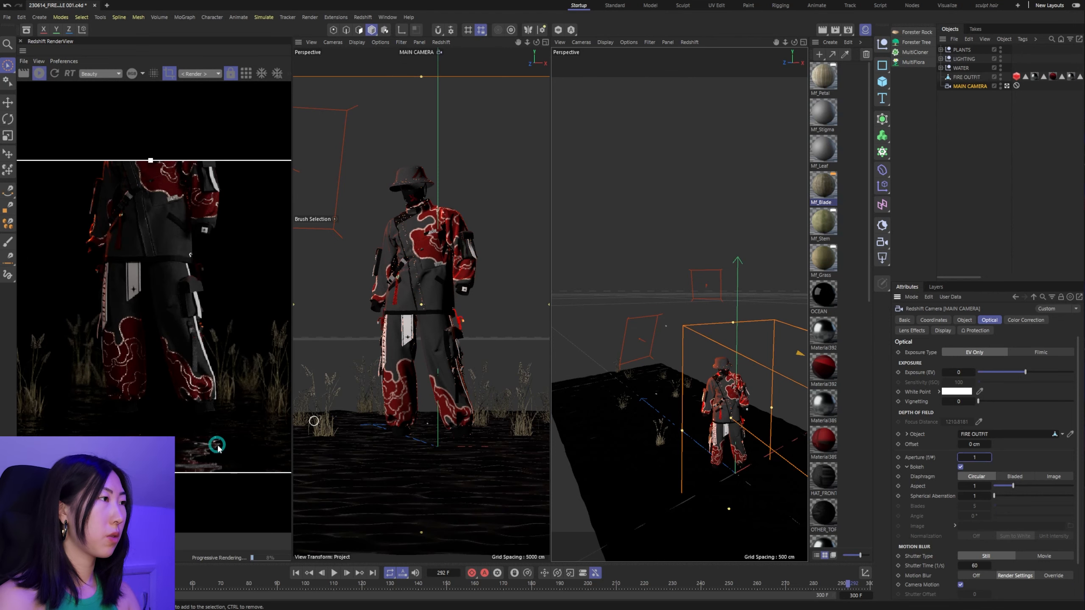
Step: Examine the depth of field blur on the plants around the character's legs in the live render, up close and in full frame
{"action": "scroll", "coordinate": [47, 406], "scroll_direction": "down", "scroll_amount": 5}
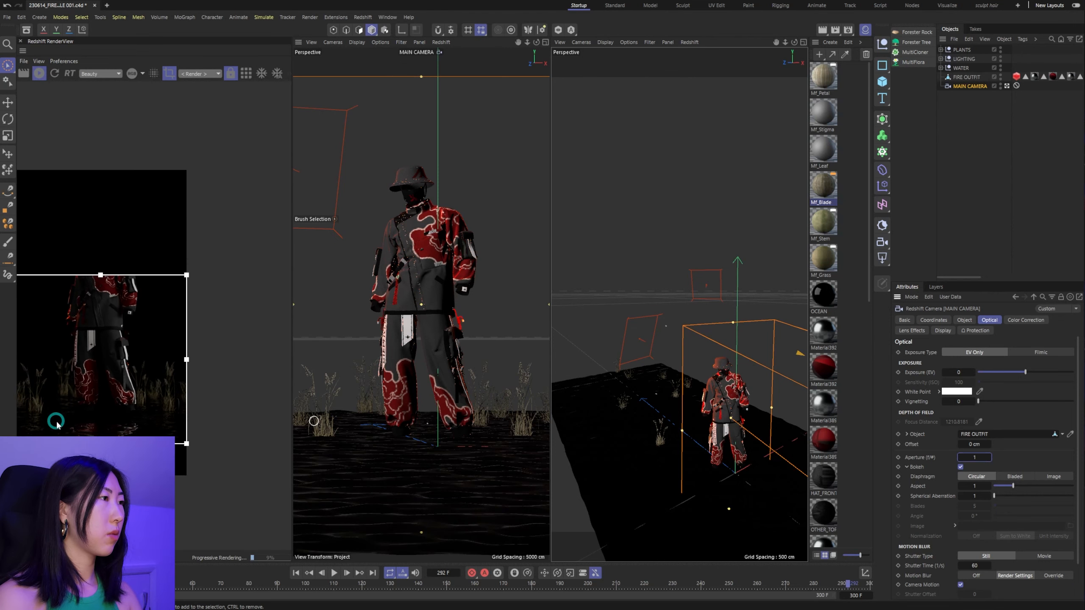
{"action": "scroll", "coordinate": [71, 418], "scroll_direction": "down", "scroll_amount": 3}
{"action": "scroll", "coordinate": [72, 418], "scroll_direction": "up", "scroll_amount": 5}
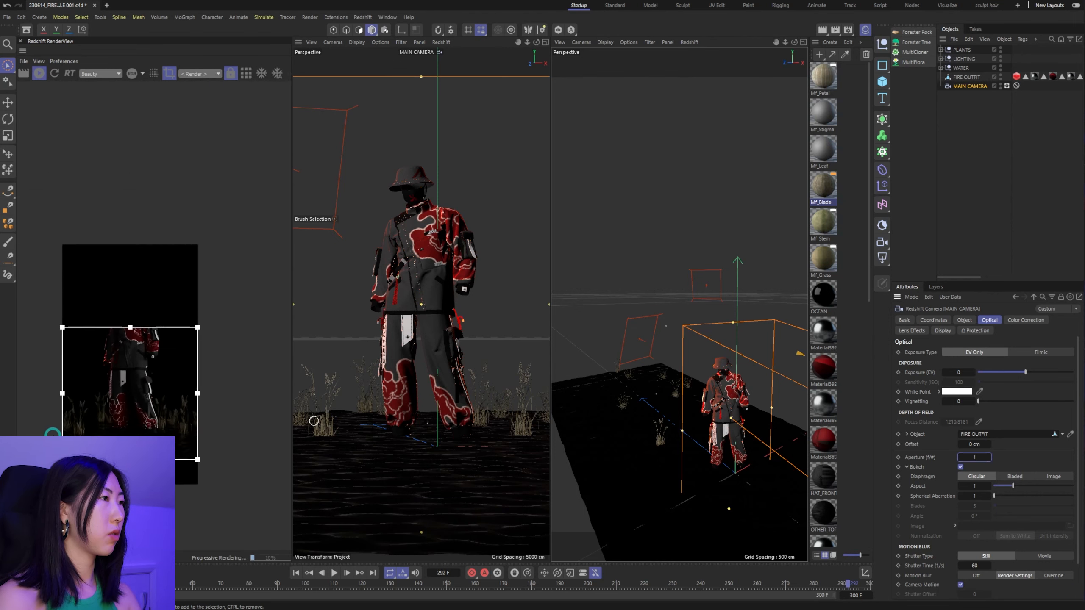
{"action": "scroll", "coordinate": [126, 397], "scroll_direction": "up", "scroll_amount": 4}
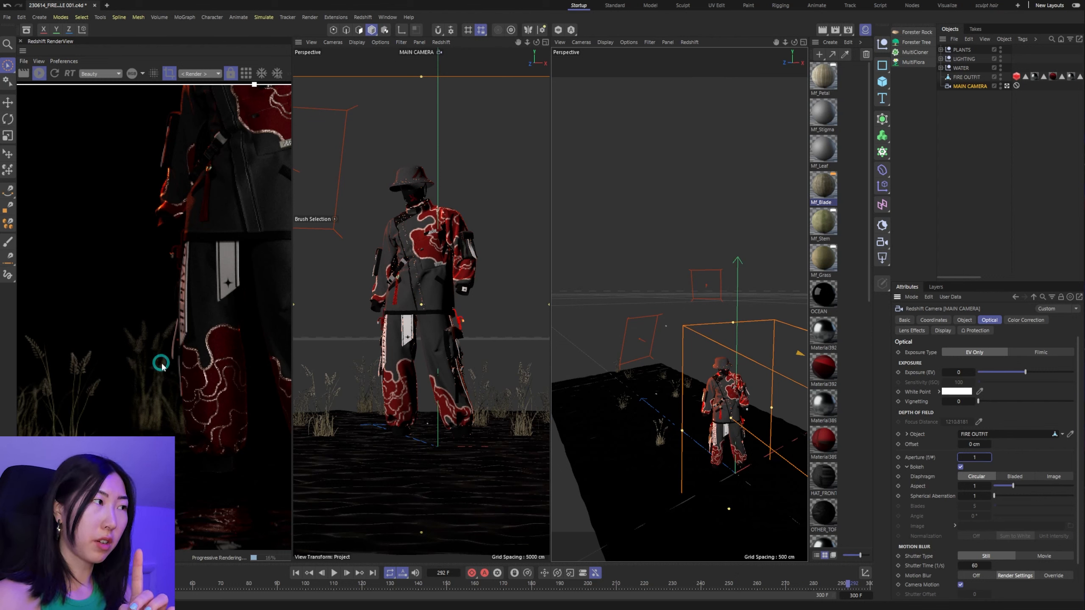
{"action": "scroll", "coordinate": [120, 316], "scroll_direction": "down", "scroll_amount": 3}
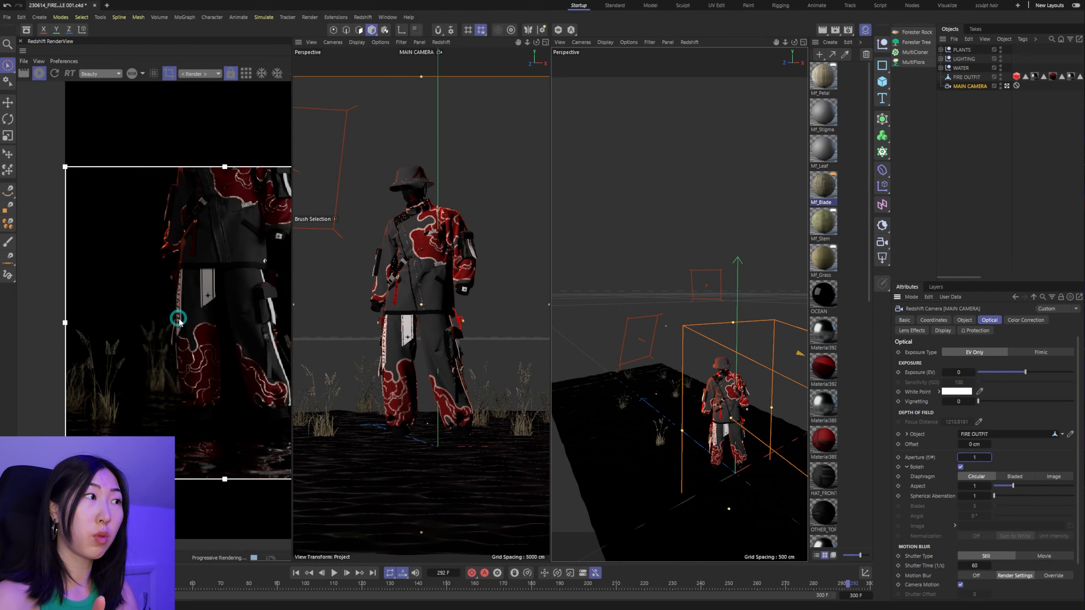
{"action": "scroll", "coordinate": [190, 356], "scroll_direction": "up", "scroll_amount": 2}
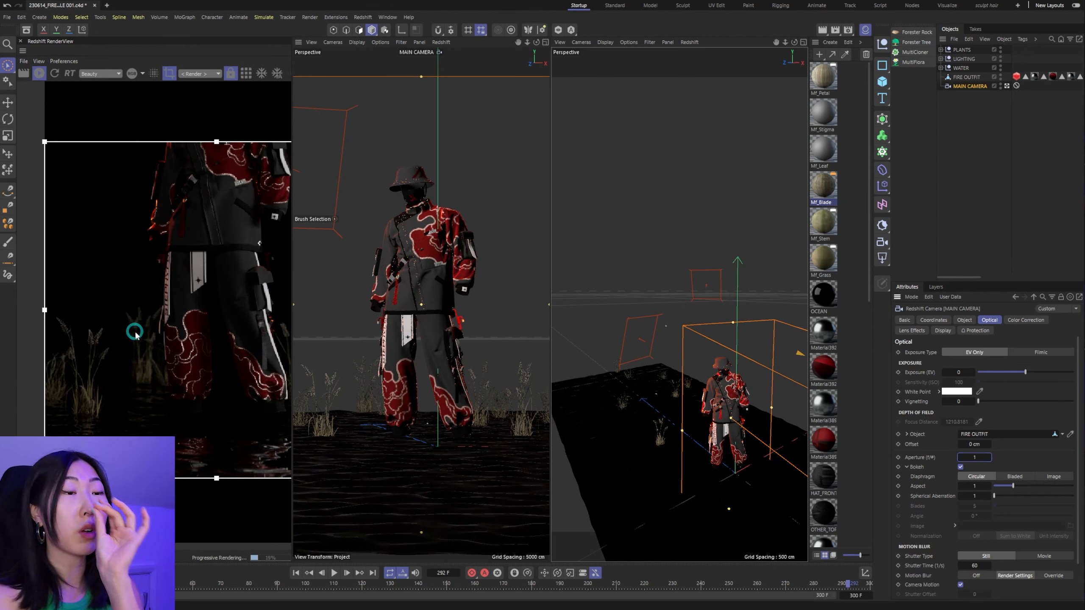
{"action": "scroll", "coordinate": [235, 330], "scroll_direction": "down", "scroll_amount": 8}
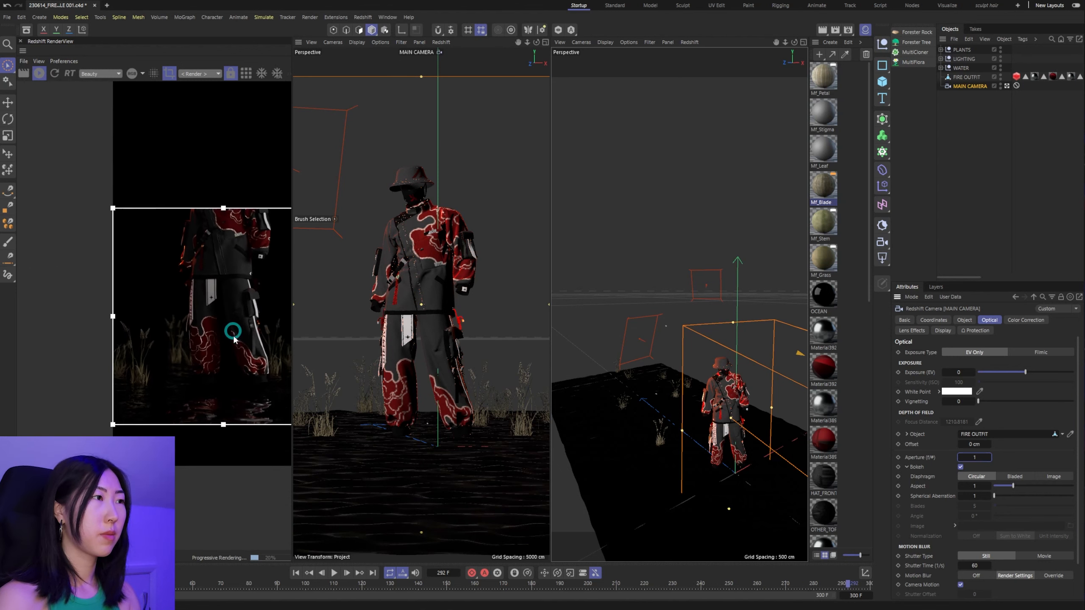
{"action": "scroll", "coordinate": [275, 418], "scroll_direction": "up", "scroll_amount": 8}
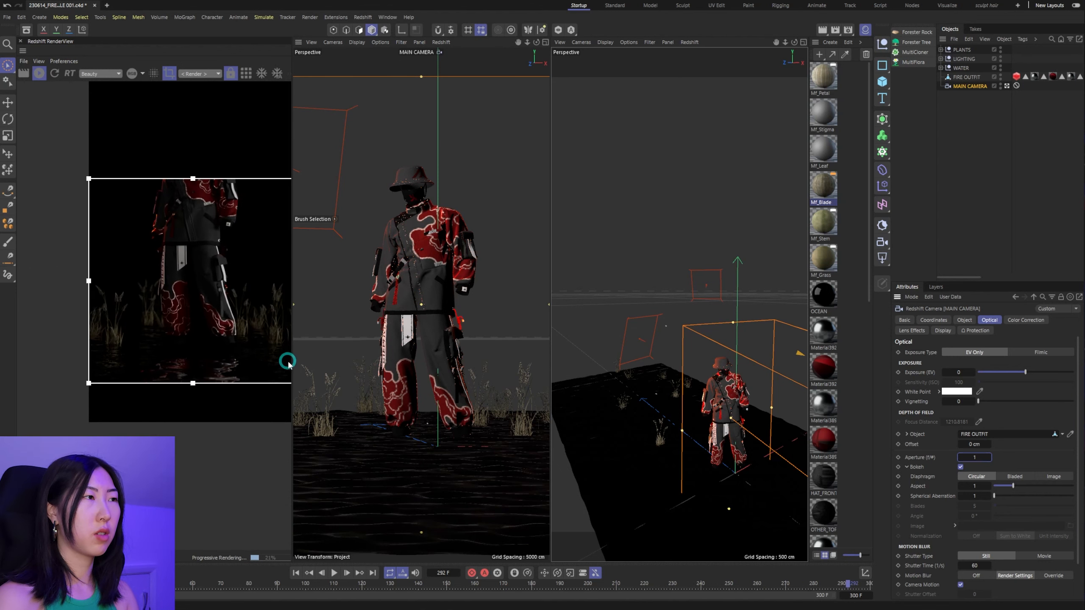
{"action": "scroll", "coordinate": [242, 255], "scroll_direction": "up", "scroll_amount": 2}
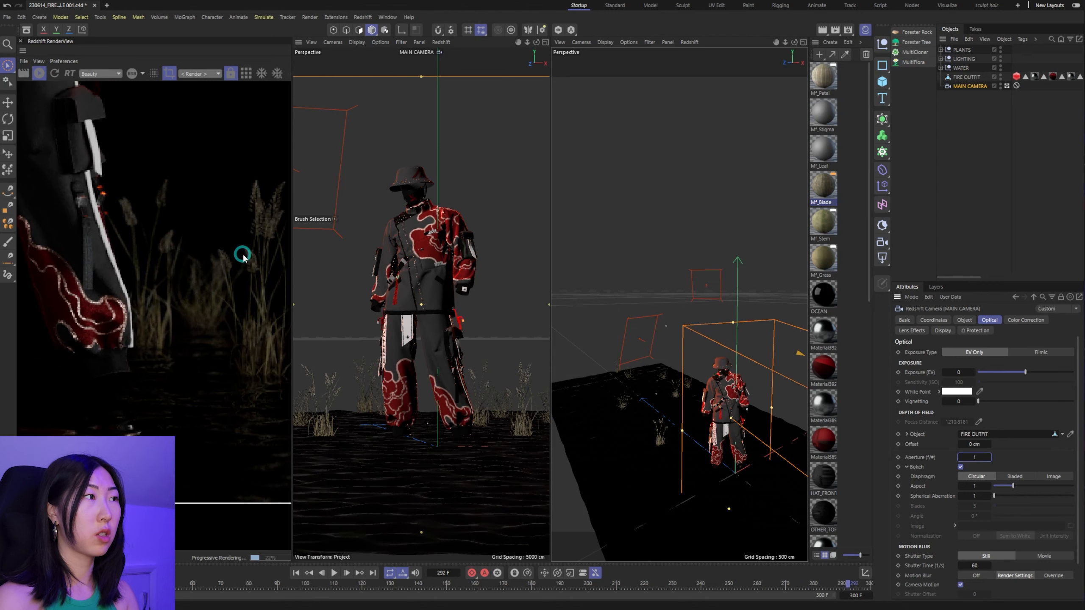
{"action": "scroll", "coordinate": [246, 295], "scroll_direction": "down", "scroll_amount": 6}
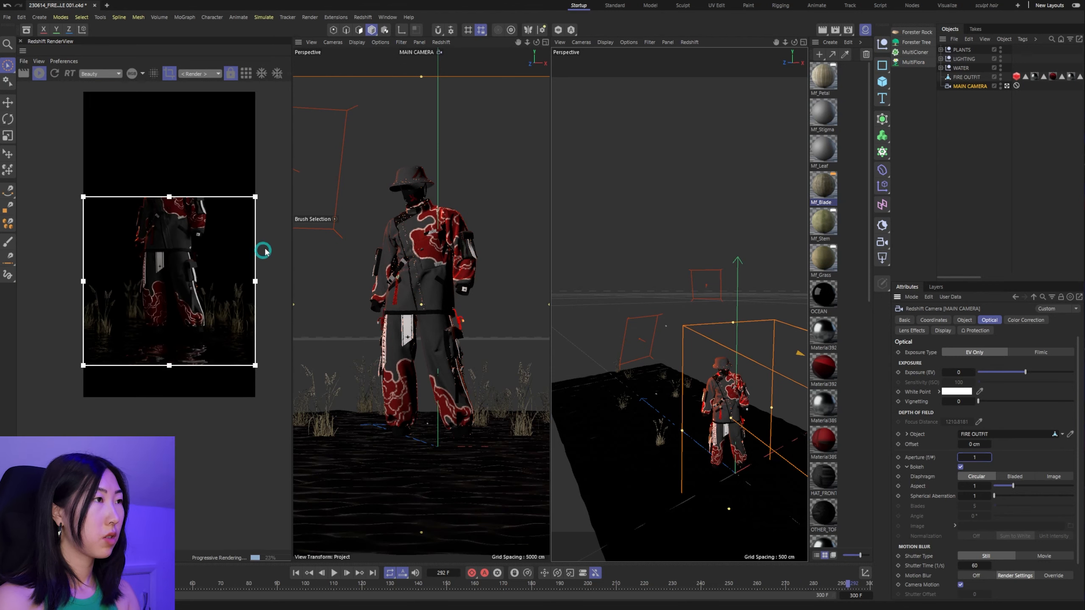
{"action": "scroll", "coordinate": [252, 240], "scroll_direction": "up", "scroll_amount": 3}
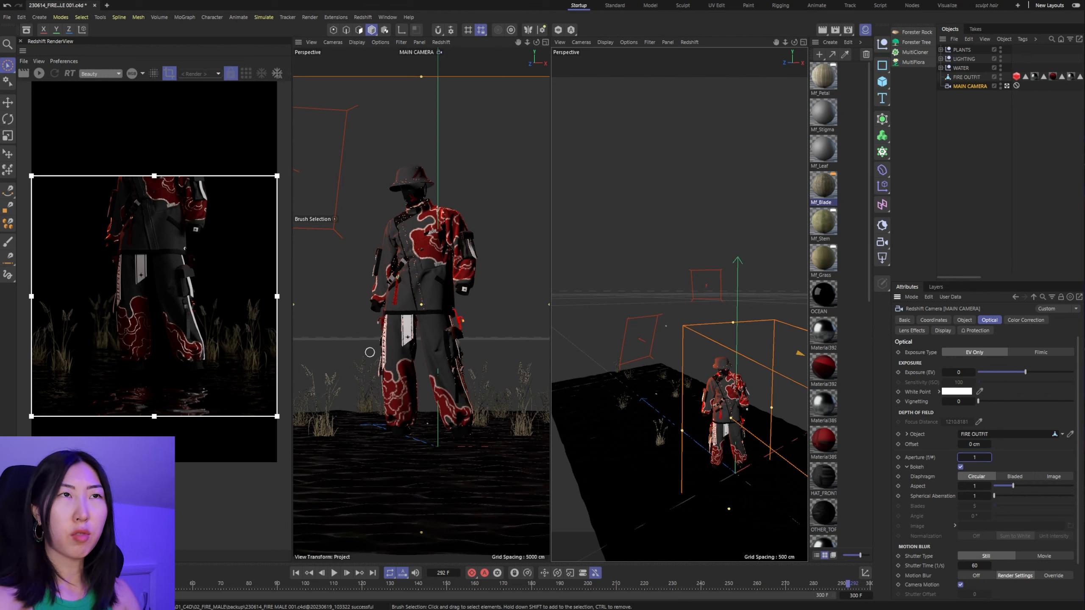
Step: Expand the LIGHTING group and duplicate RIM LIGHT LEFT inside it
{"action": "left_click", "coordinate": [949, 58]}
{"action": "left_click", "coordinate": [940, 59]}
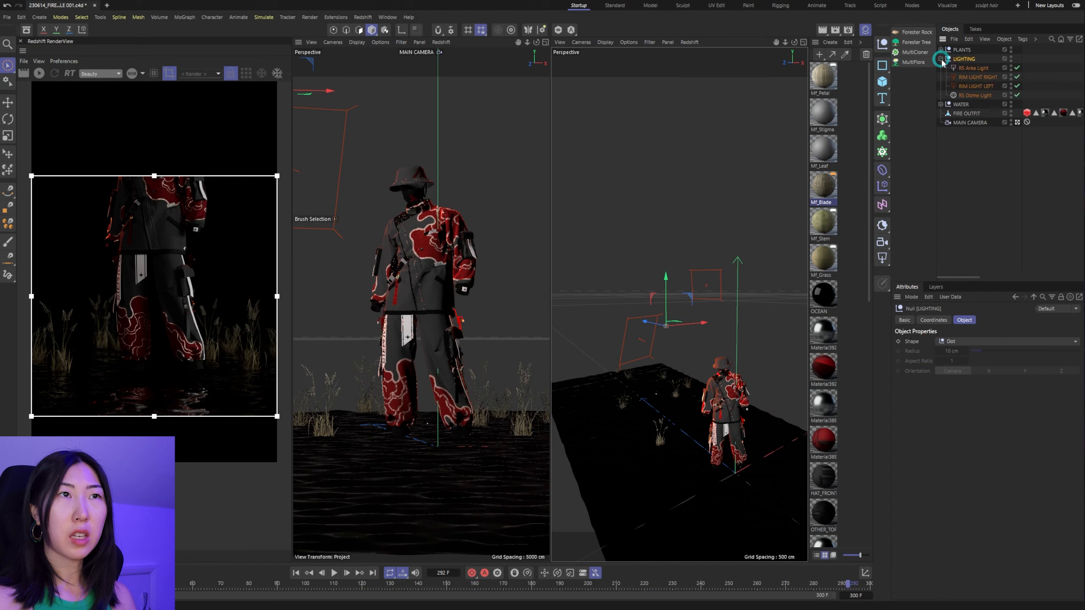
{"action": "left_click", "coordinate": [968, 78]}
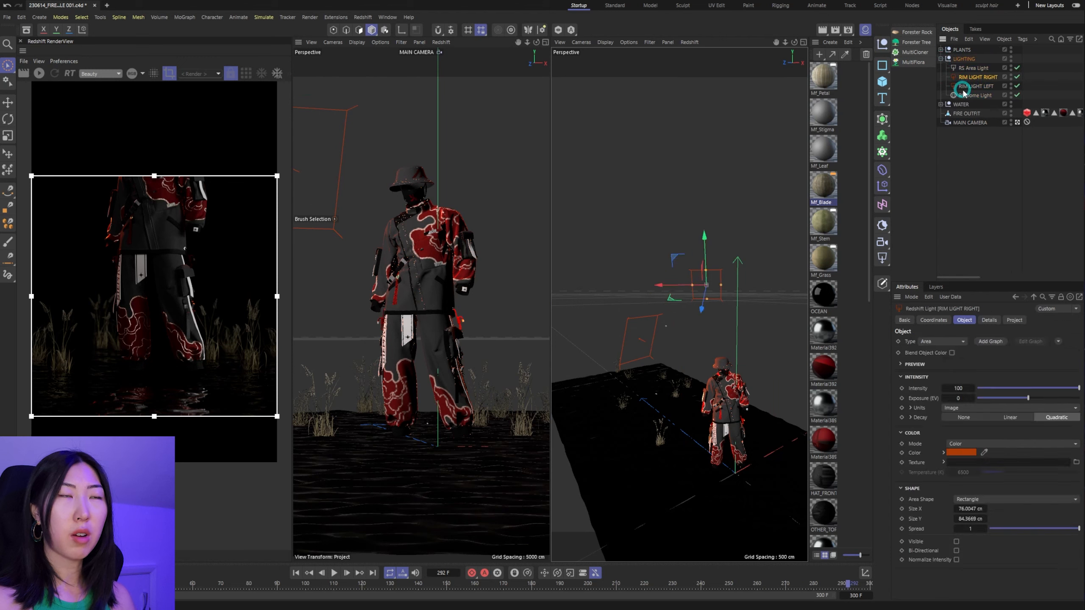
{"action": "left_click", "coordinate": [968, 87]}
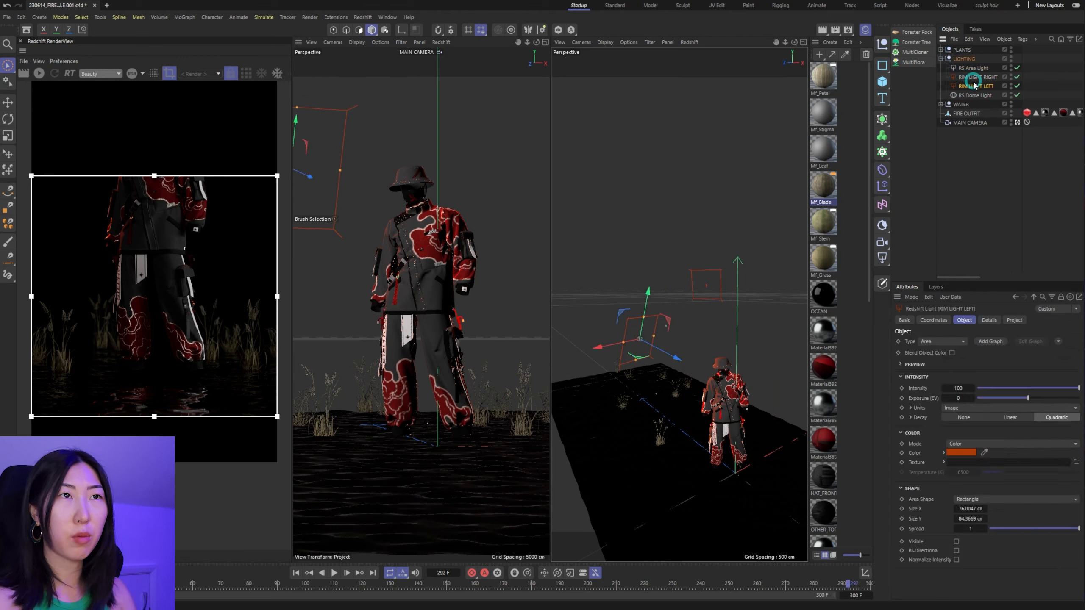
{"action": "left_click_drag", "start_coordinate": [965, 89], "coordinate": [969, 67], "text": "ctrl"}
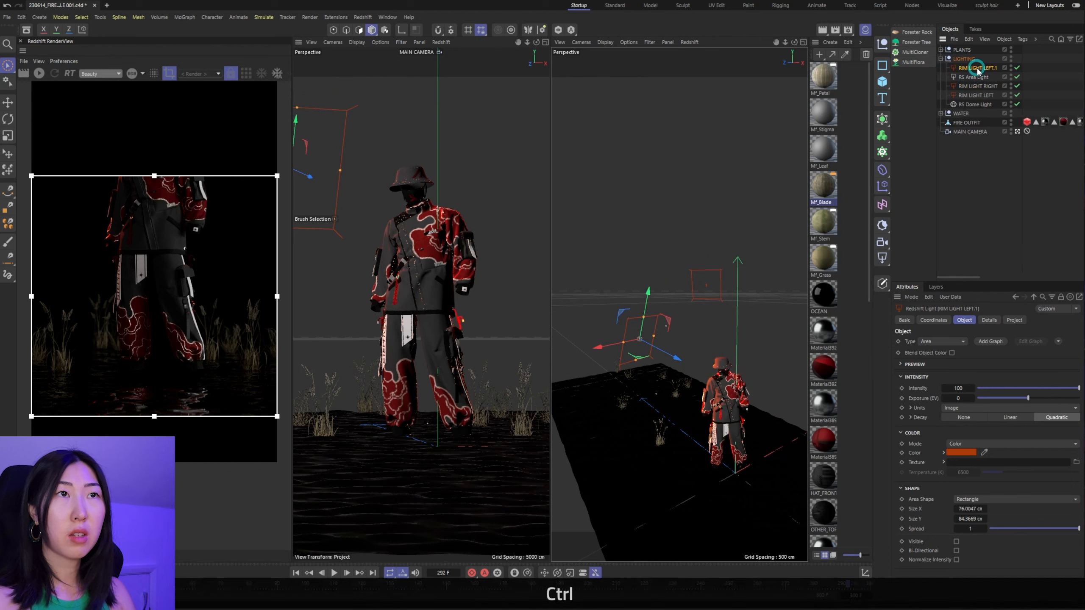
Step: Replace FIRE OUTFIT with PLANTS in the duplicated light's include list and rename the light PLANT LIGHT
{"action": "left_click", "coordinate": [1015, 321]}
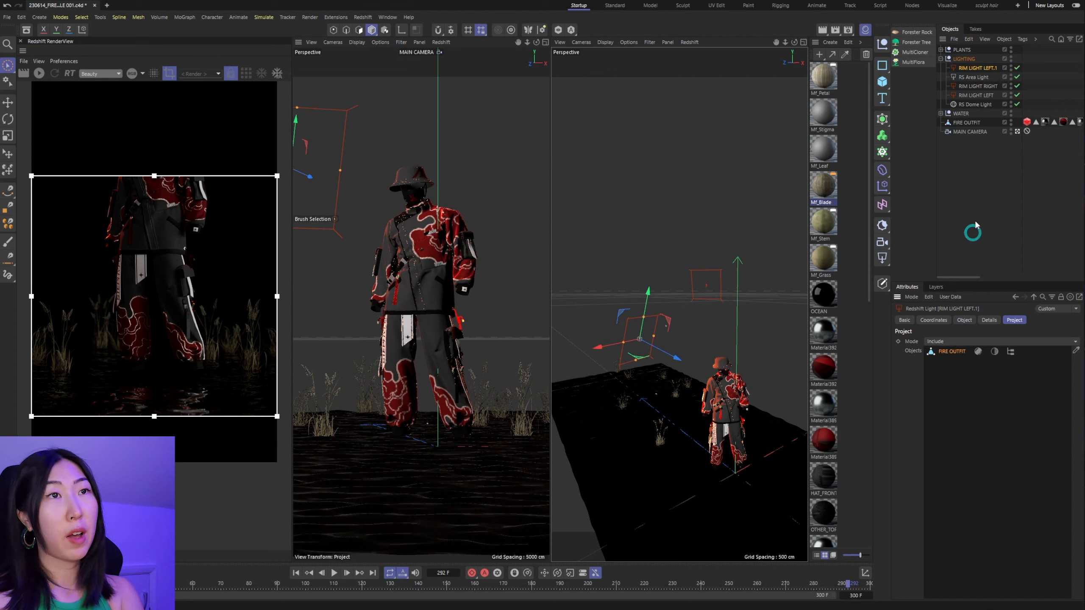
{"action": "key", "text": "Delete"}
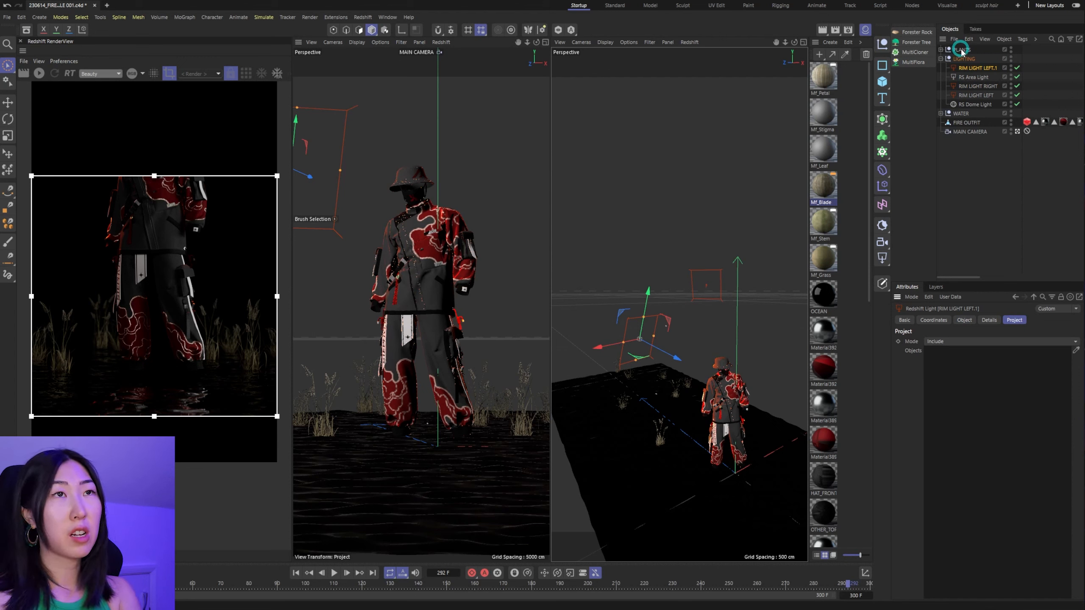
{"action": "left_click_drag", "start_coordinate": [961, 51], "coordinate": [956, 370]}
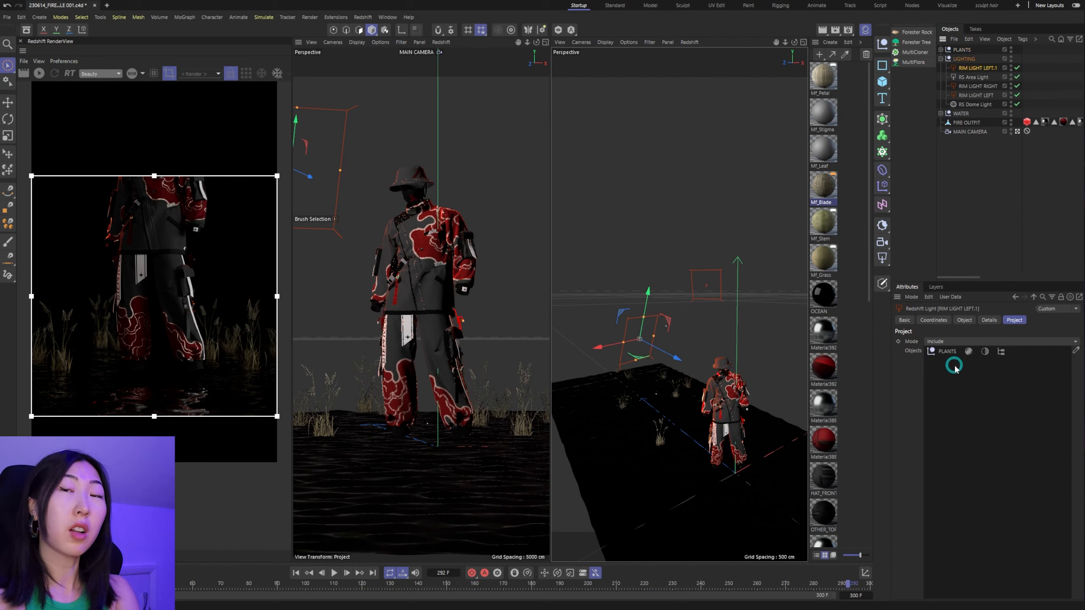
{"action": "double_click", "coordinate": [978, 68]}
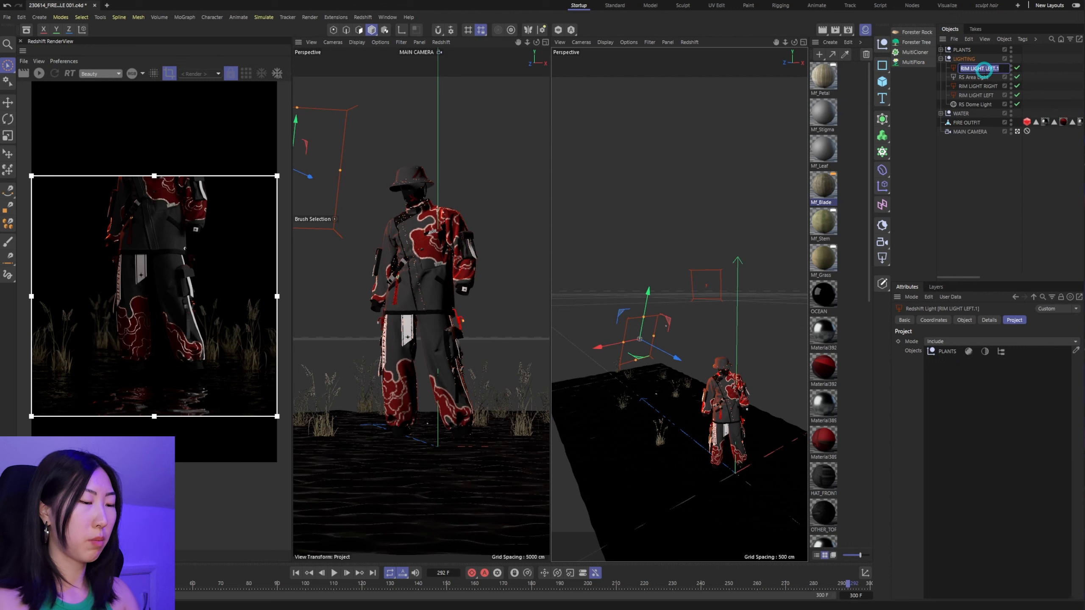
{"action": "type", "text": "PLANT LIGHT"}
{"action": "key", "text": "Return"}
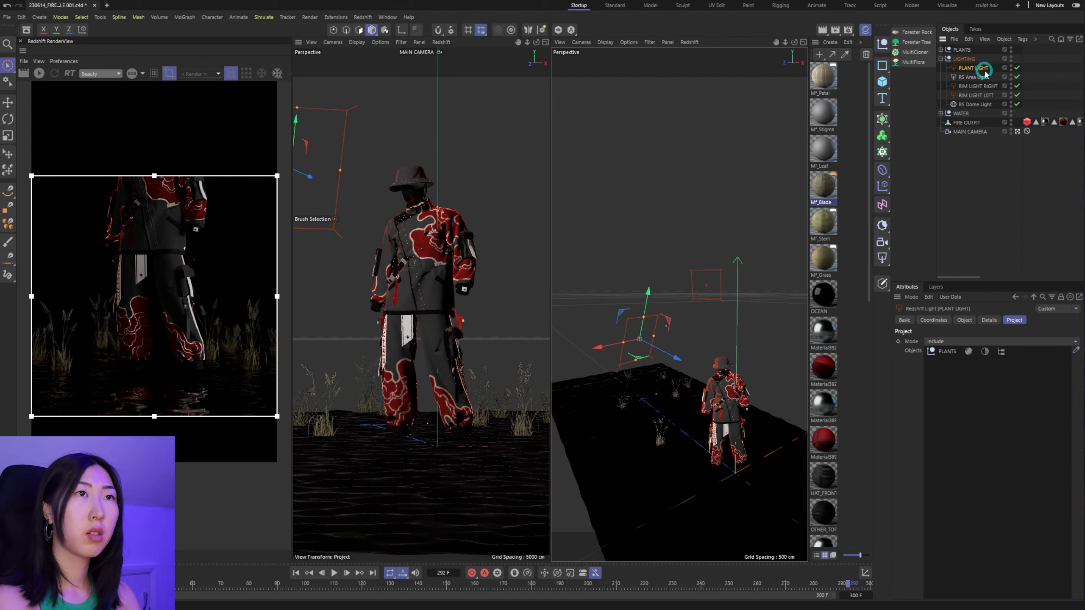
Step: Look through PLANT LIGHT as the camera and reposition it farther back, aimed at the character and the plants on the water
{"action": "left_click", "coordinate": [582, 43]}
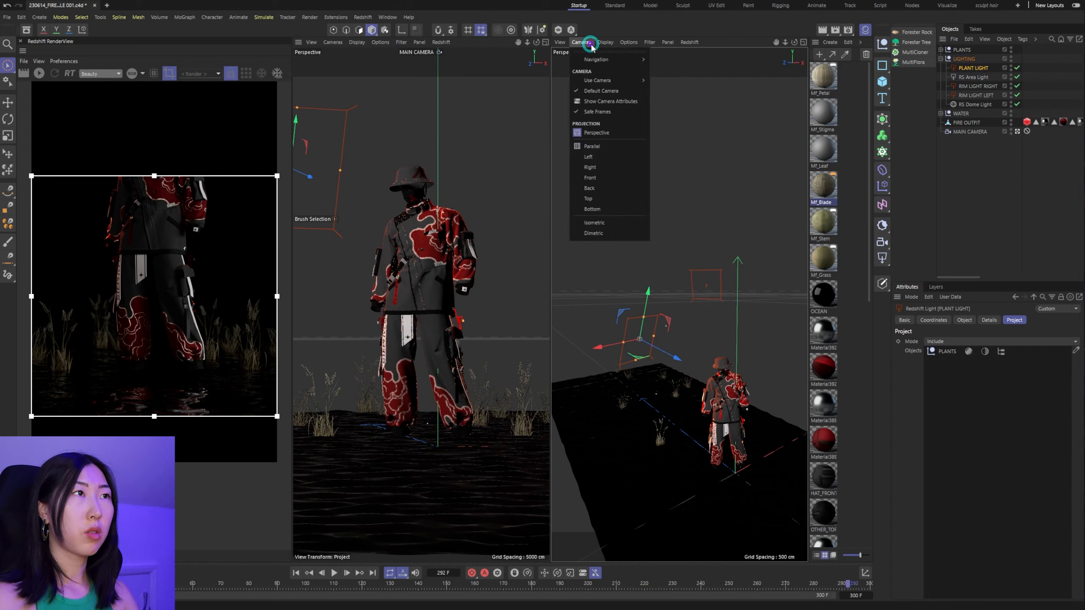
{"action": "mouse_move", "coordinate": [622, 86]}
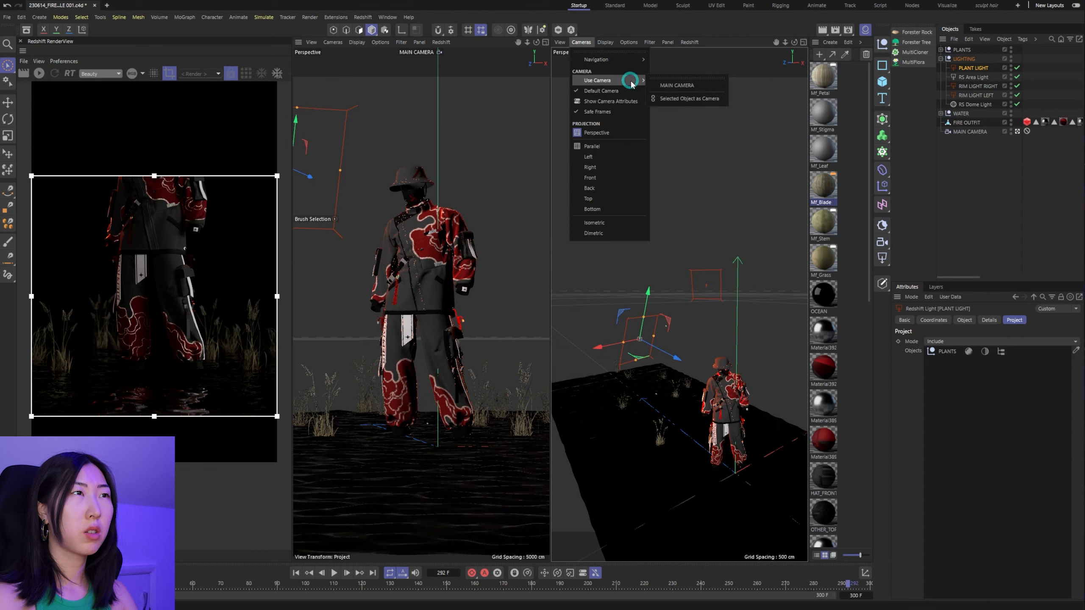
{"action": "left_click", "coordinate": [679, 99]}
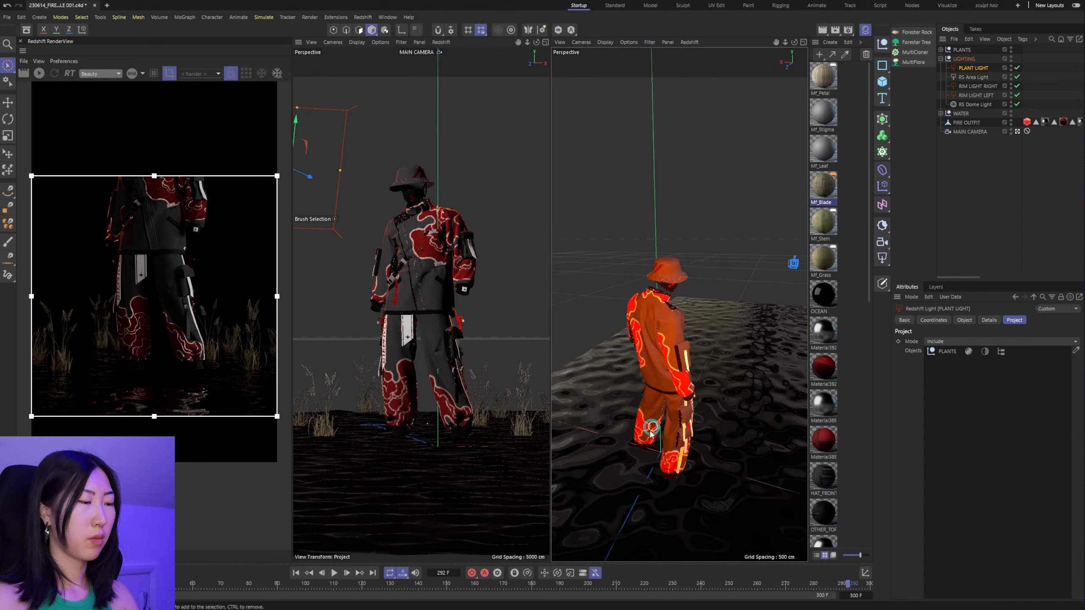
{"action": "left_click_drag", "start_coordinate": [643, 428], "coordinate": [661, 390], "text": "alt"}
{"action": "right_click_drag", "start_coordinate": [661, 390], "coordinate": [653, 445], "text": "alt"}
{"action": "middle_click_drag", "start_coordinate": [653, 445], "coordinate": [665, 412], "text": "alt"}
{"action": "right_click_drag", "start_coordinate": [665, 412], "coordinate": [664, 429], "text": "alt"}
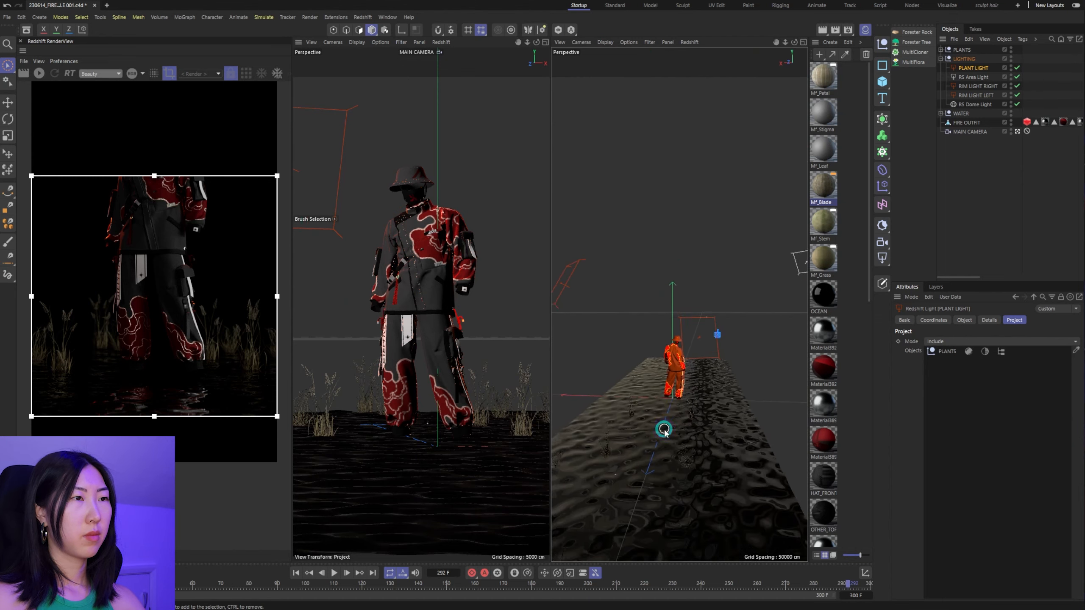
{"action": "middle_click_drag", "start_coordinate": [664, 429], "coordinate": [703, 379], "text": "alt"}
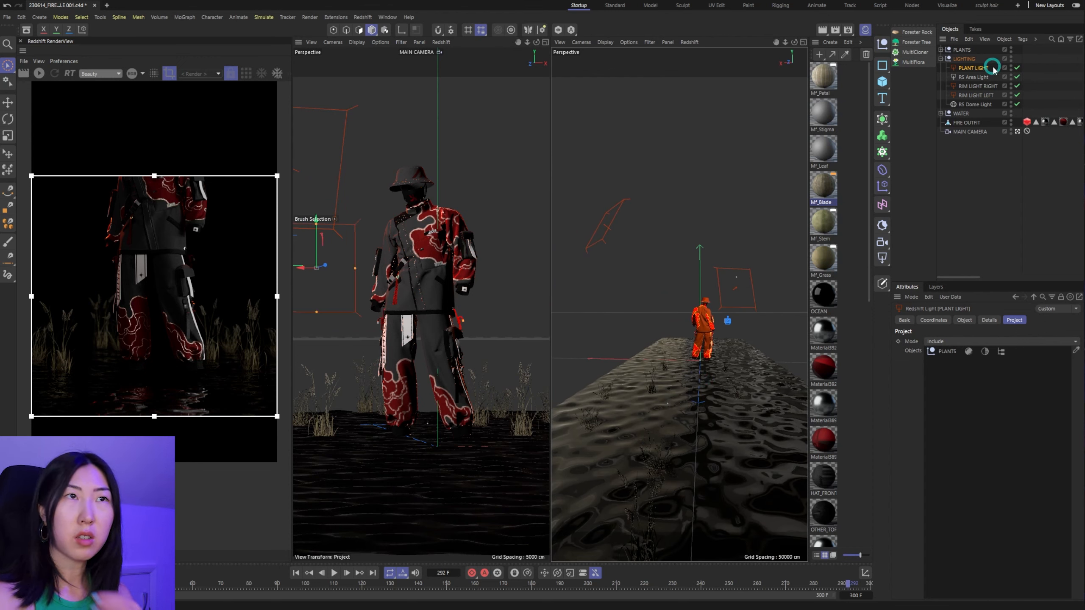
Step: Return the second viewport to the default camera and frame PLANT LIGHT with the whole scene
{"action": "left_click", "coordinate": [581, 42]}
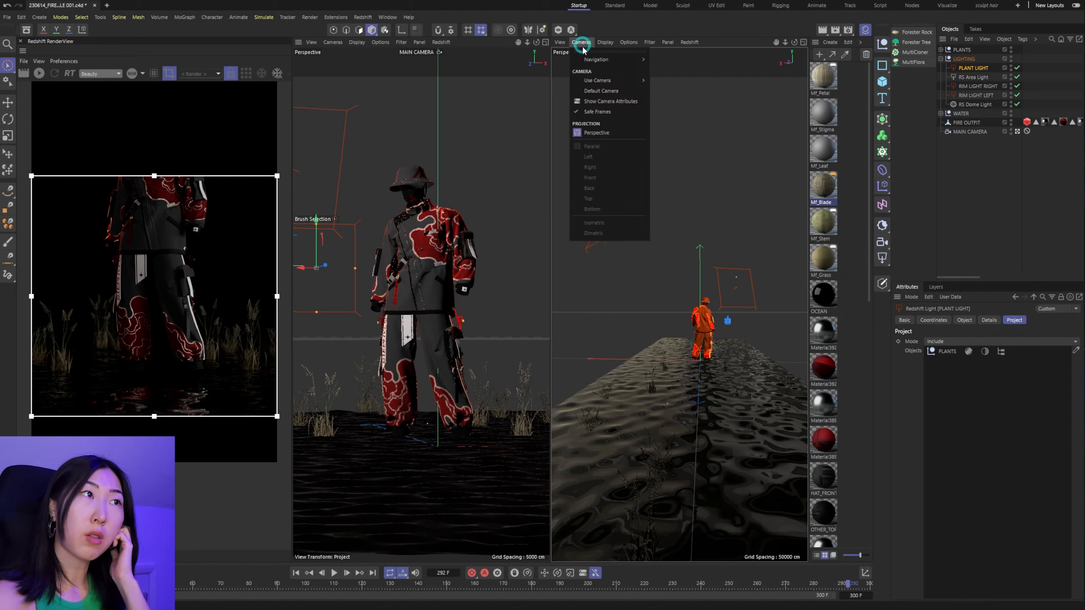
{"action": "left_click", "coordinate": [601, 91]}
{"action": "left_click_drag", "start_coordinate": [598, 90], "coordinate": [637, 235], "text": "alt"}
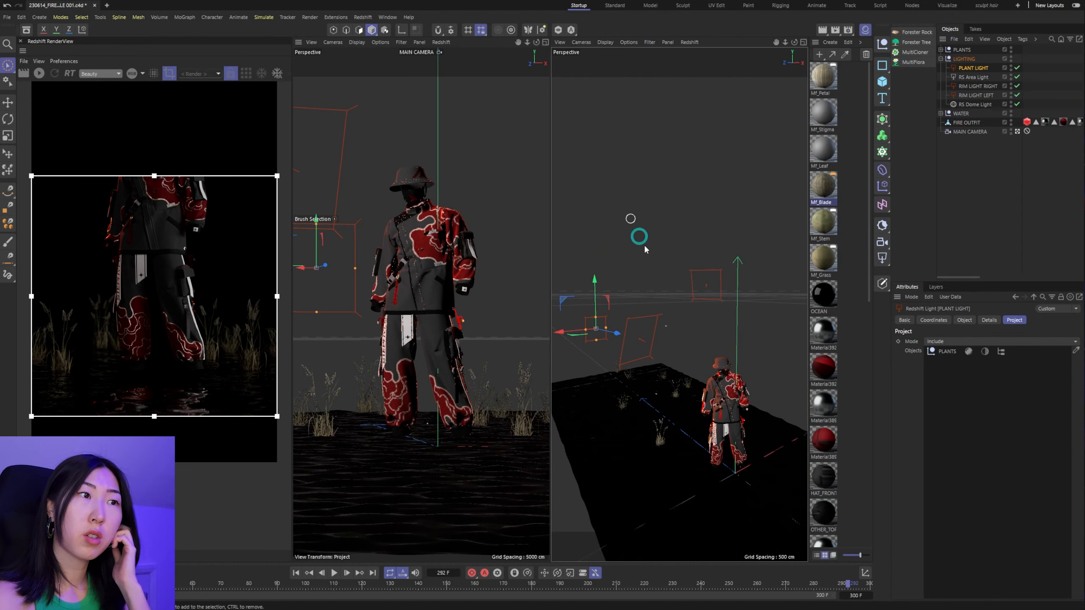
{"action": "scroll", "coordinate": [694, 333], "scroll_direction": "down", "scroll_amount": 4}
{"action": "scroll", "coordinate": [691, 332], "scroll_direction": "up", "scroll_amount": 4}
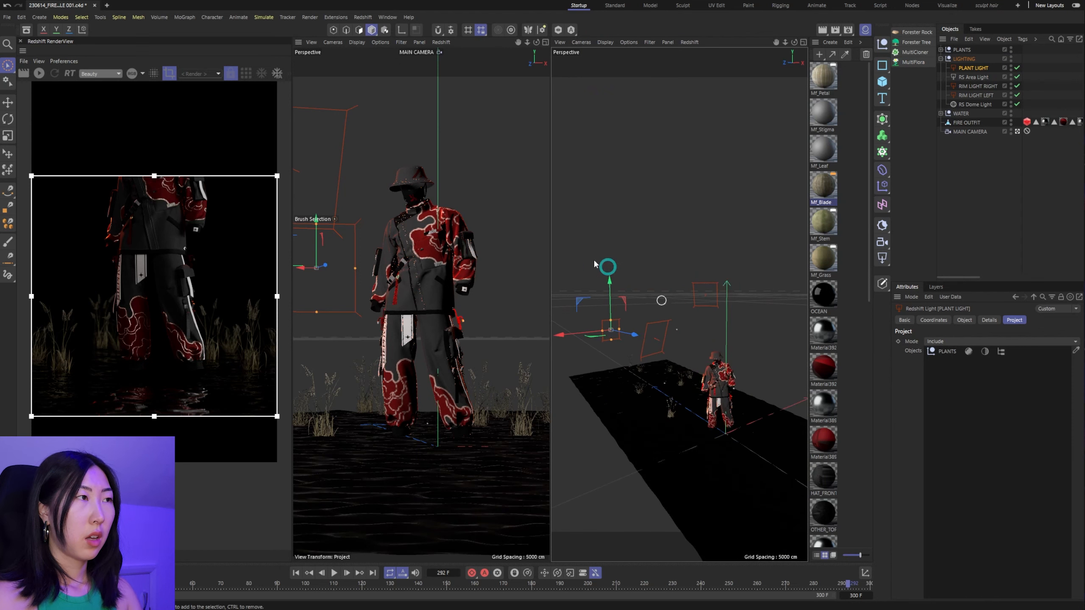
Step: Set PLANT LIGHT's intensity to 300, with the live render running on a region reduced to the legs and plants
{"action": "left_click", "coordinate": [40, 74]}
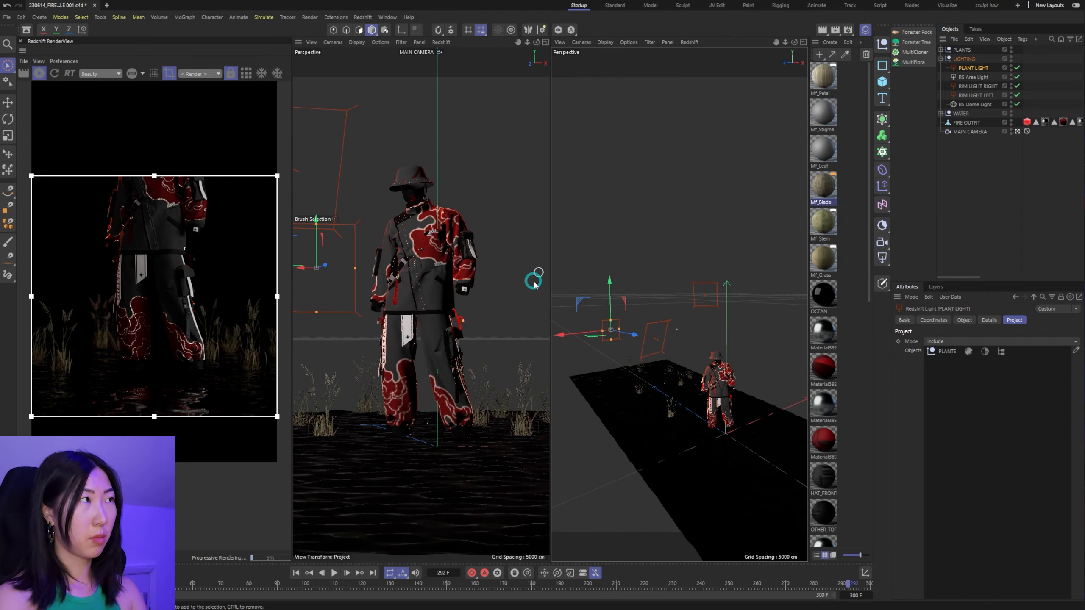
{"action": "left_click", "coordinate": [964, 320]}
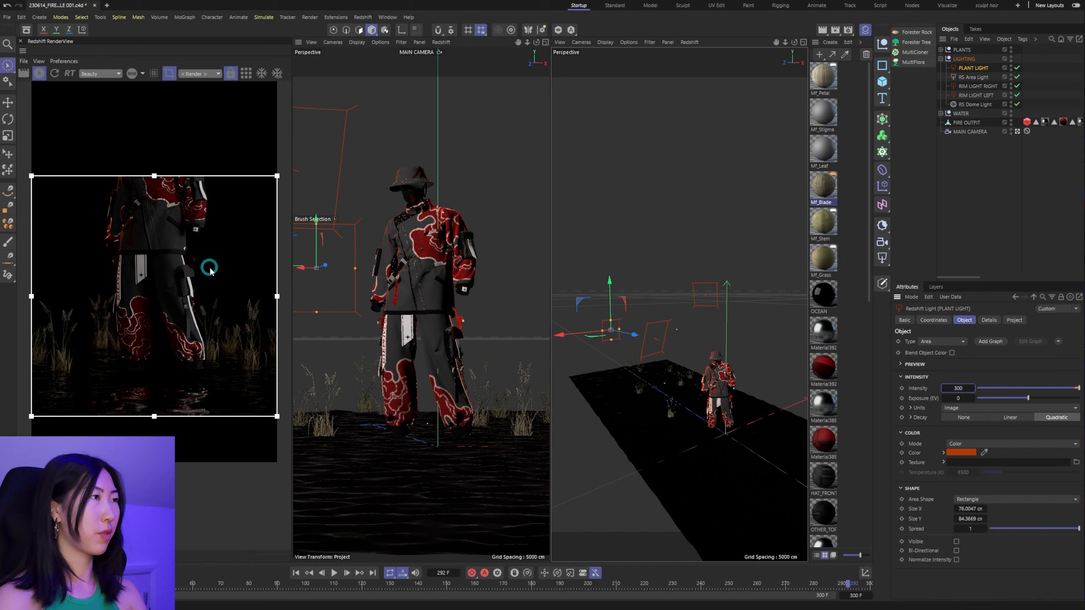
{"action": "left_click_drag", "start_coordinate": [151, 172], "coordinate": [157, 280]}
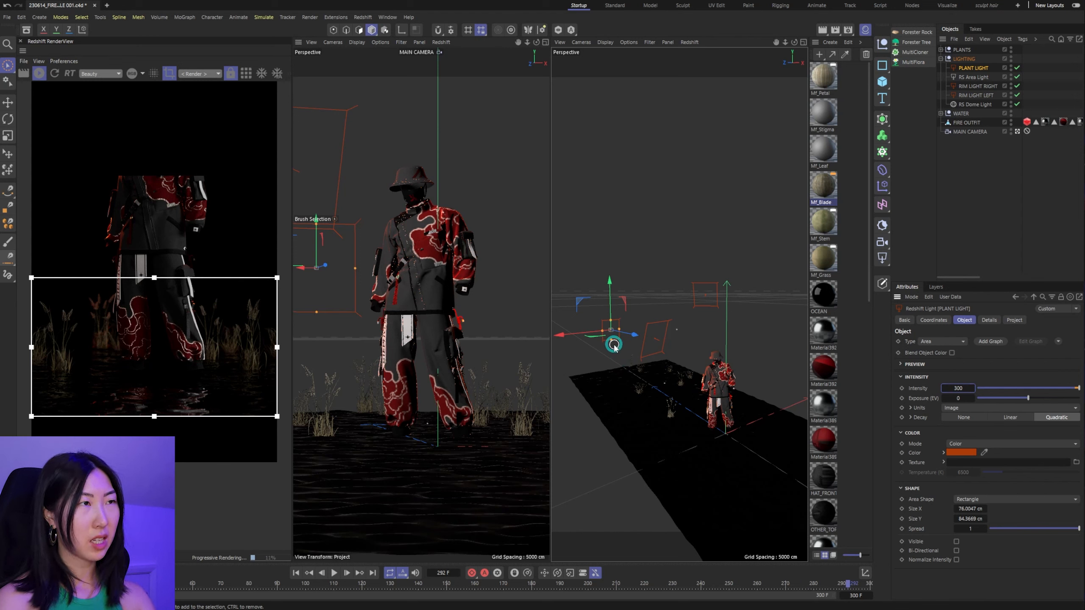
Step: Stop the live render and widen PLANT LIGHT's rectangle to about 308 cm in Size X
{"action": "left_click", "coordinate": [607, 381]}
{"action": "left_click_drag", "start_coordinate": [586, 345], "coordinate": [647, 308], "text": "alt"}
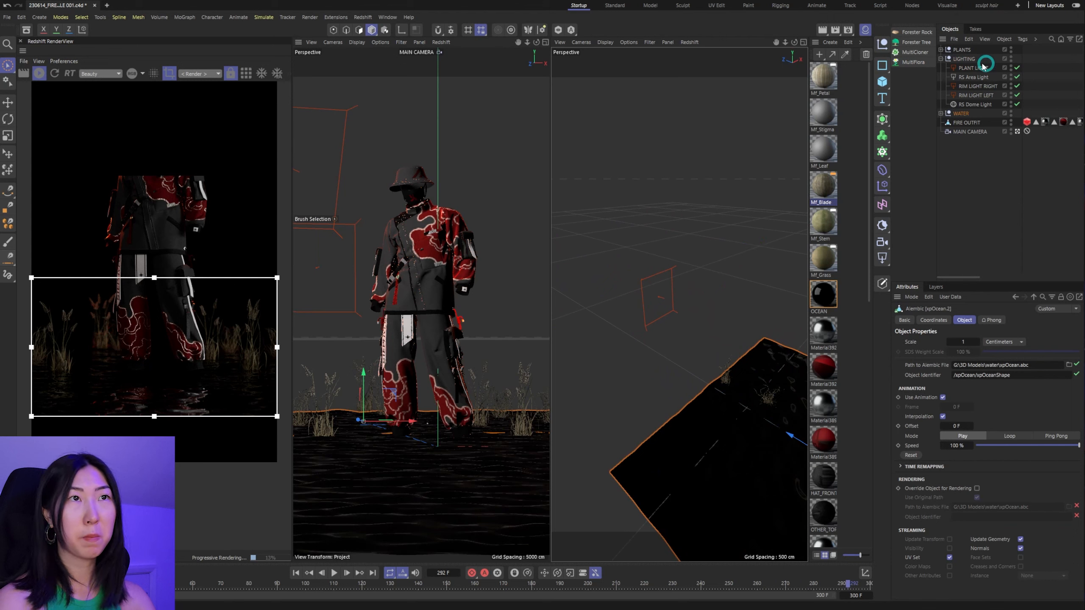
{"action": "left_click", "coordinate": [964, 68]}
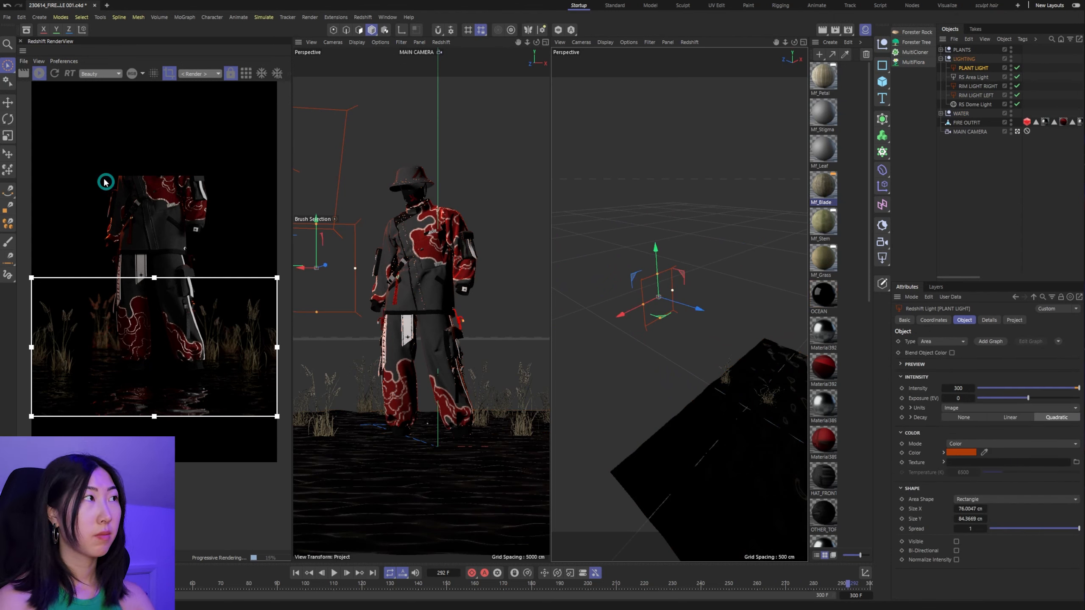
{"action": "left_click", "coordinate": [38, 75]}
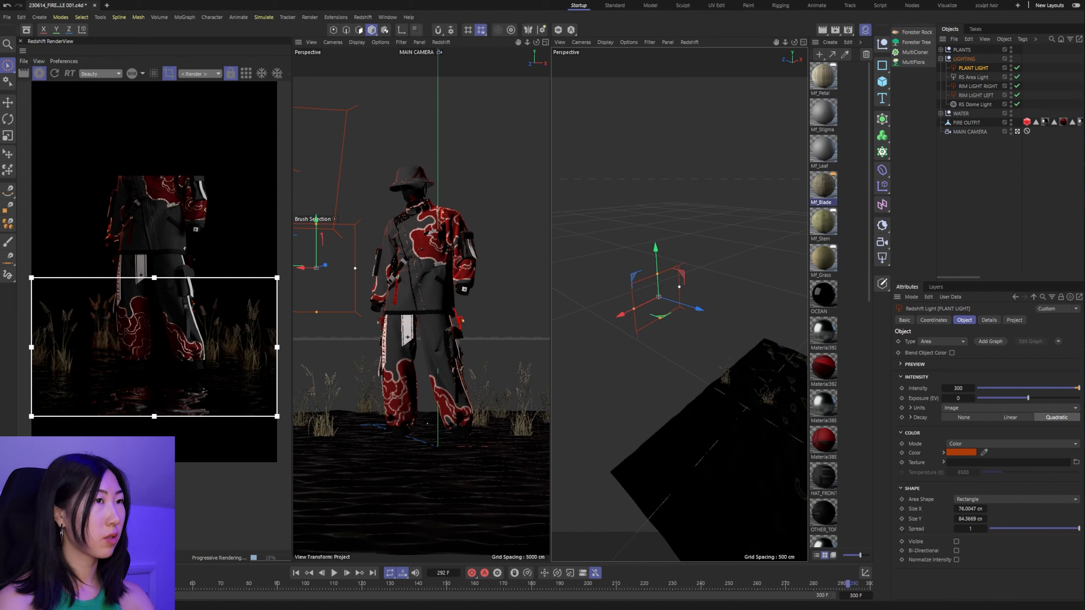
{"action": "left_click", "coordinate": [722, 296]}
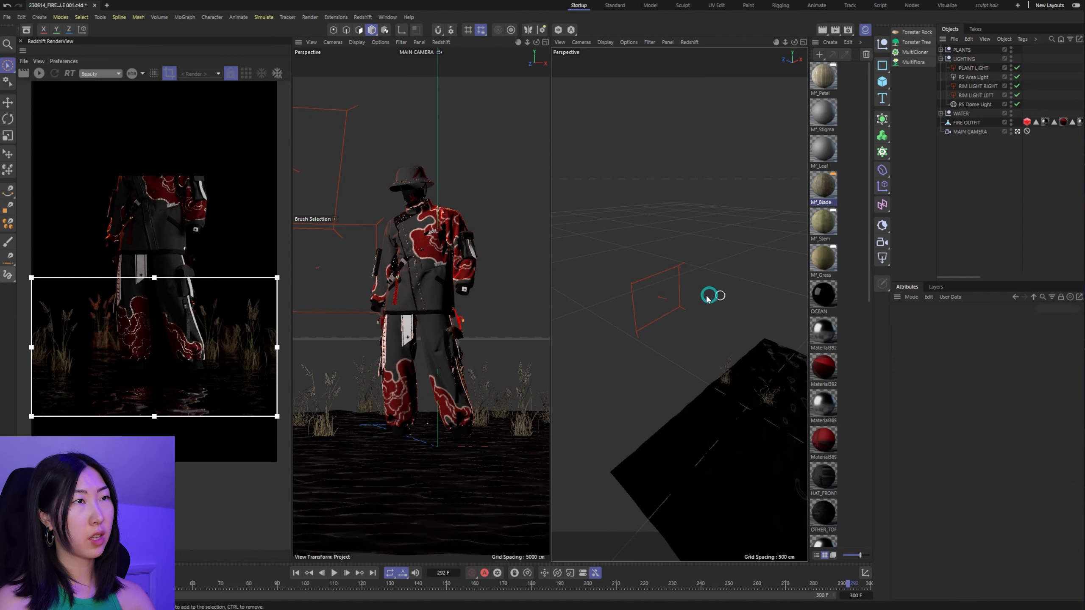
{"action": "left_click", "coordinate": [957, 69]}
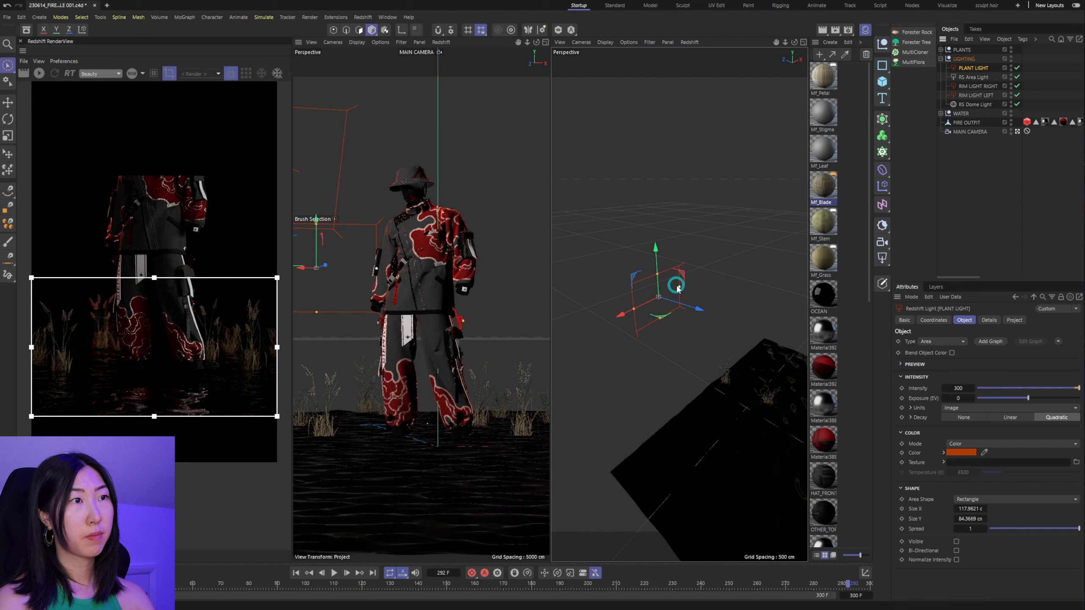
{"action": "mouse_move", "coordinate": [677, 288]}
{"action": "left_mouse_down"}
{"action": "mouse_move", "coordinate": [715, 276]}
{"action": "mouse_move", "coordinate": [705, 279]}
{"action": "mouse_move", "coordinate": [727, 327]}
{"action": "mouse_move", "coordinate": [662, 320]}
{"action": "mouse_move", "coordinate": [775, 298]}
{"action": "mouse_move", "coordinate": [641, 296]}
{"action": "mouse_move", "coordinate": [700, 286]}
{"action": "mouse_move", "coordinate": [658, 272]}
{"action": "mouse_move", "coordinate": [695, 295]}
{"action": "mouse_move", "coordinate": [678, 300]}
{"action": "left_mouse_up"}
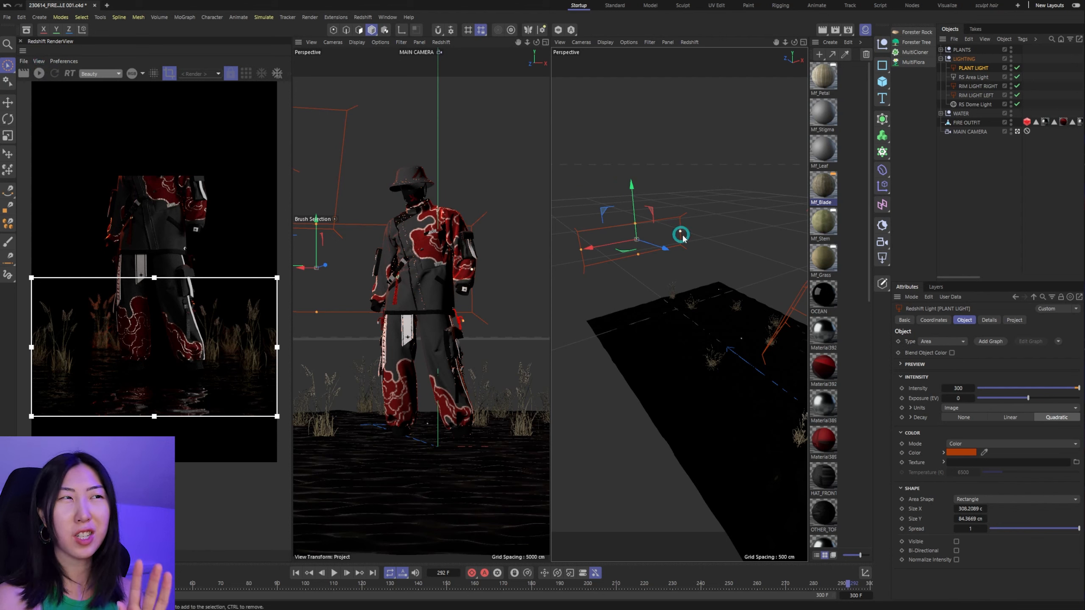
Step: Run the live render briefly to check the widened light's effect on the plants
{"action": "left_click", "coordinate": [675, 187]}
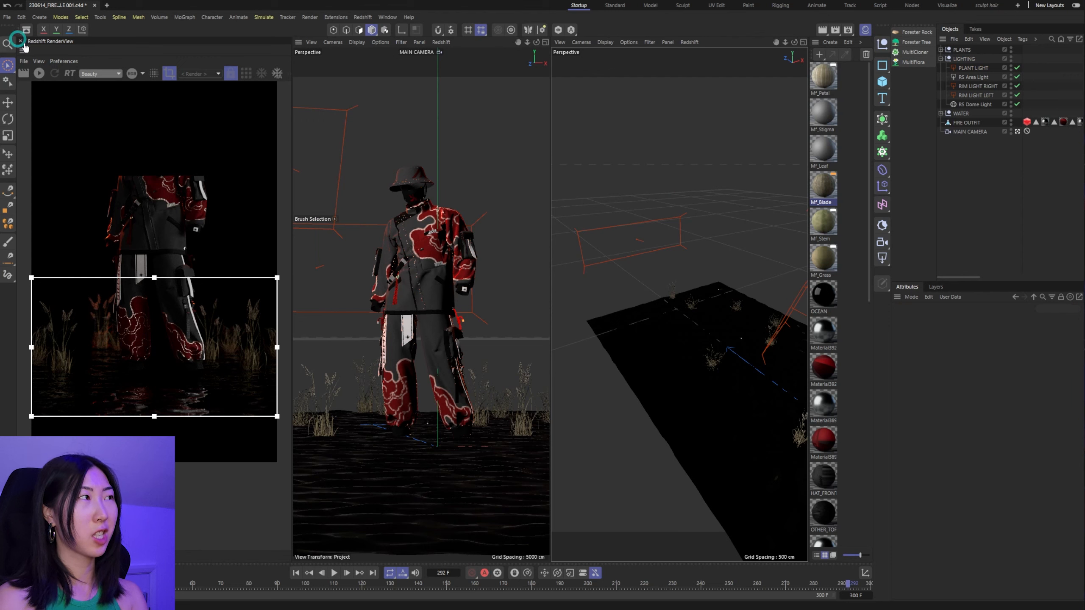
{"action": "left_click", "coordinate": [39, 74]}
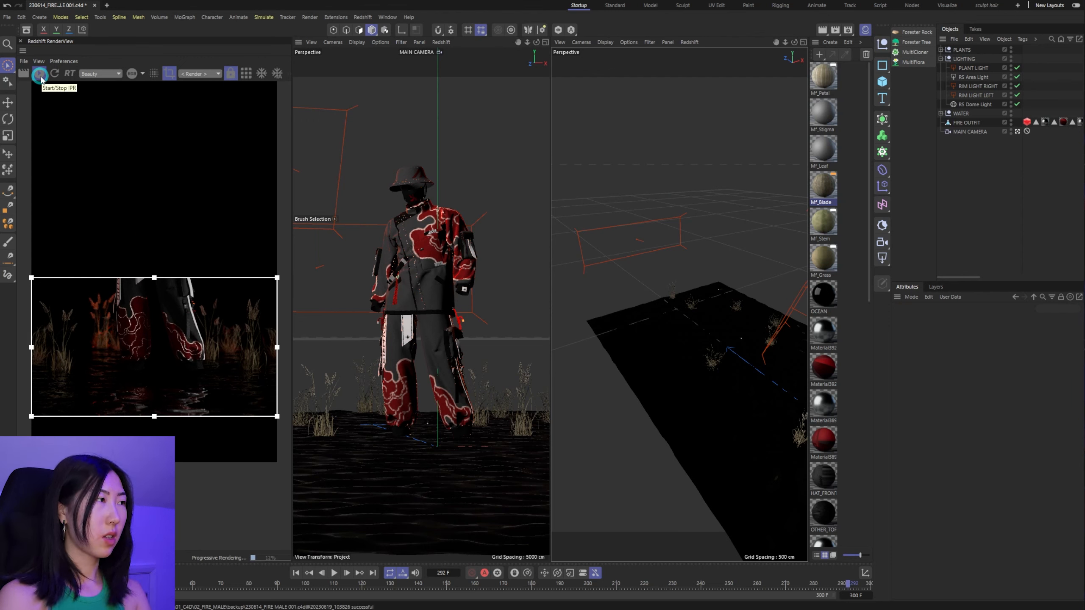
{"action": "left_click", "coordinate": [40, 75]}
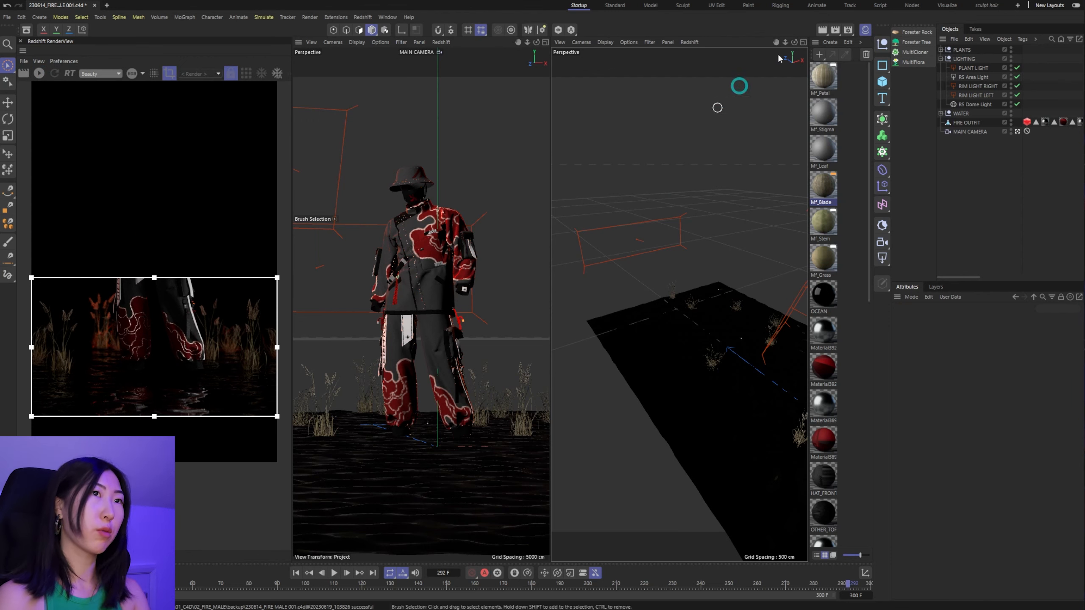
Step: Duplicate PLANT LIGHT and move the copy forward along its light direction to the far edge of the ocean
{"action": "left_click", "coordinate": [970, 68]}
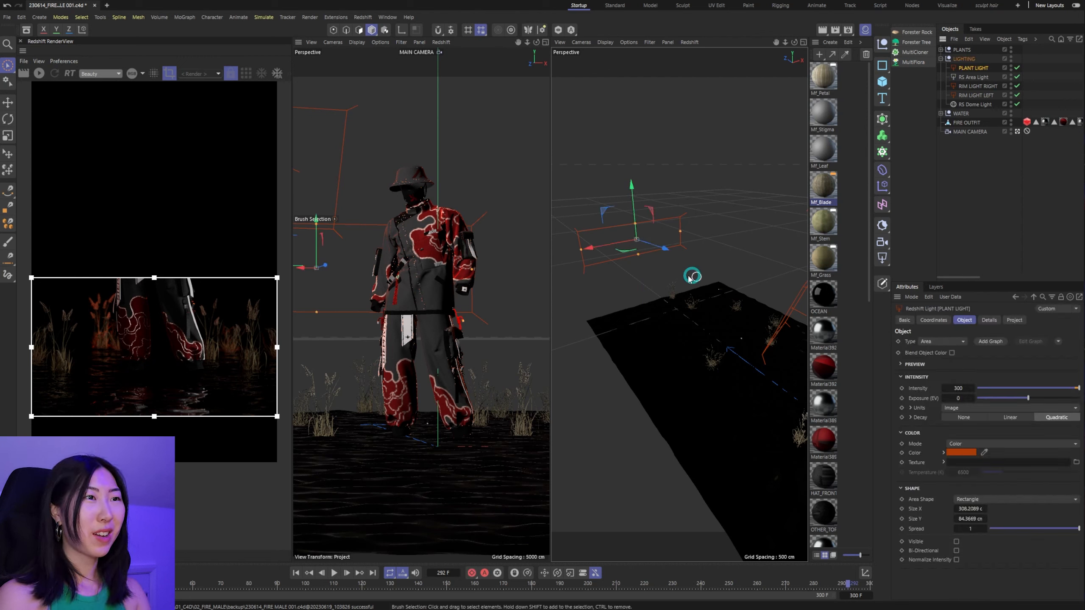
{"action": "left_click_drag", "start_coordinate": [622, 279], "coordinate": [701, 284], "text": "alt"}
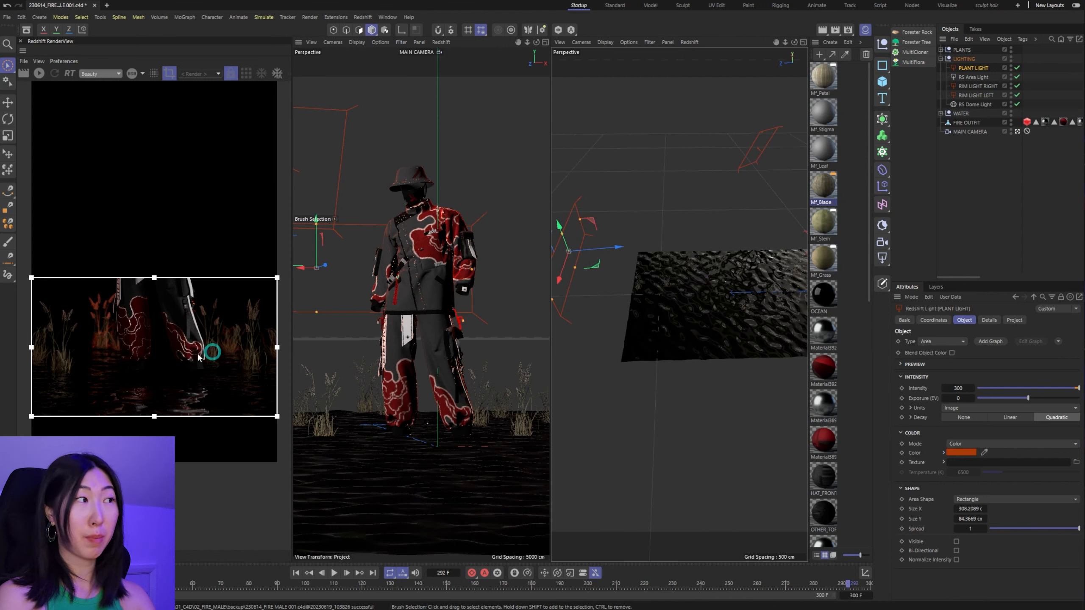
{"action": "scroll", "coordinate": [641, 278], "scroll_direction": "up", "scroll_amount": 5}
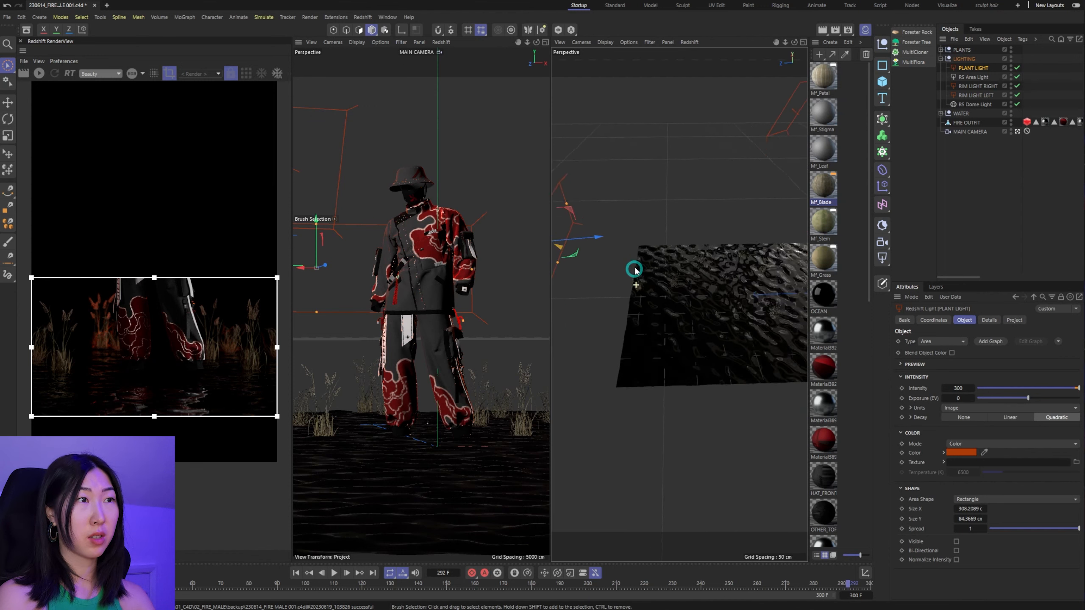
{"action": "left_click_drag", "start_coordinate": [672, 282], "coordinate": [721, 269], "text": "alt"}
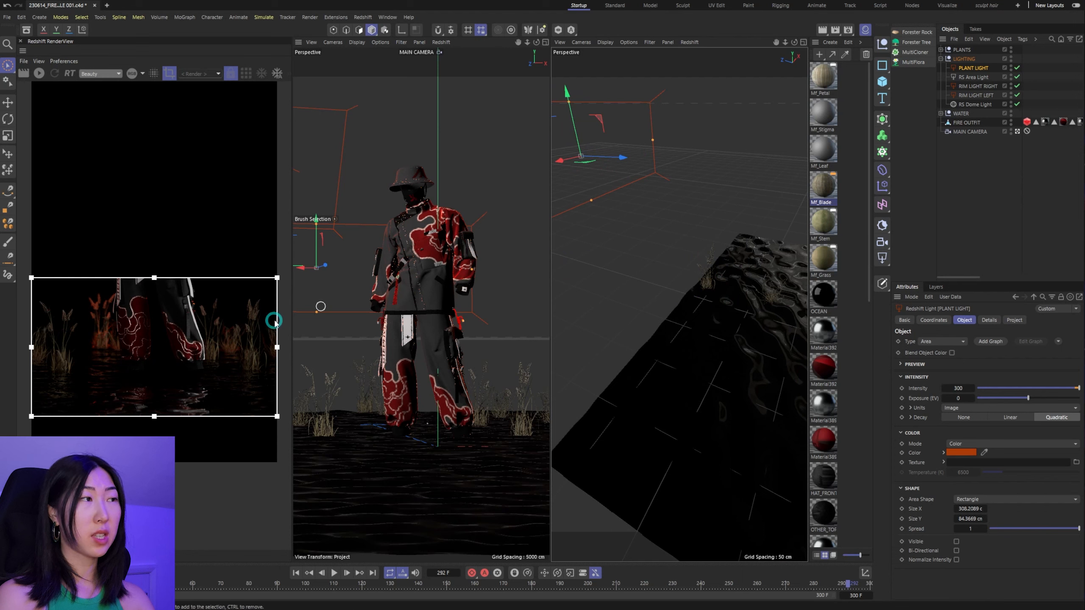
{"action": "scroll", "coordinate": [705, 291], "scroll_direction": "down", "scroll_amount": 5}
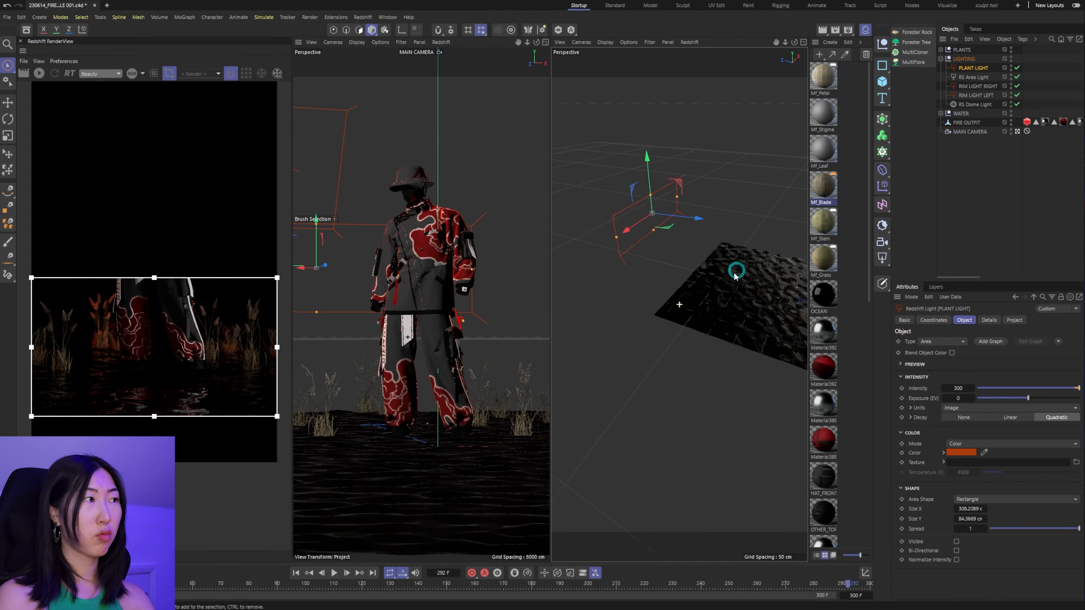
{"action": "left_click_drag", "start_coordinate": [710, 299], "coordinate": [710, 317], "text": "alt"}
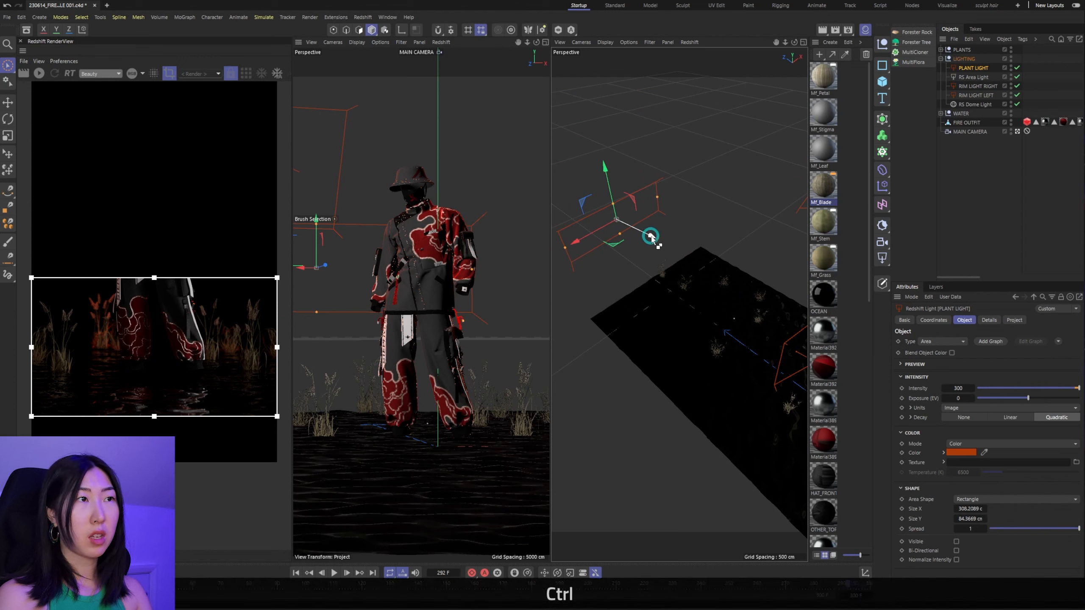
{"action": "left_click_drag", "start_coordinate": [649, 233], "coordinate": [719, 312], "text": "ctrl"}
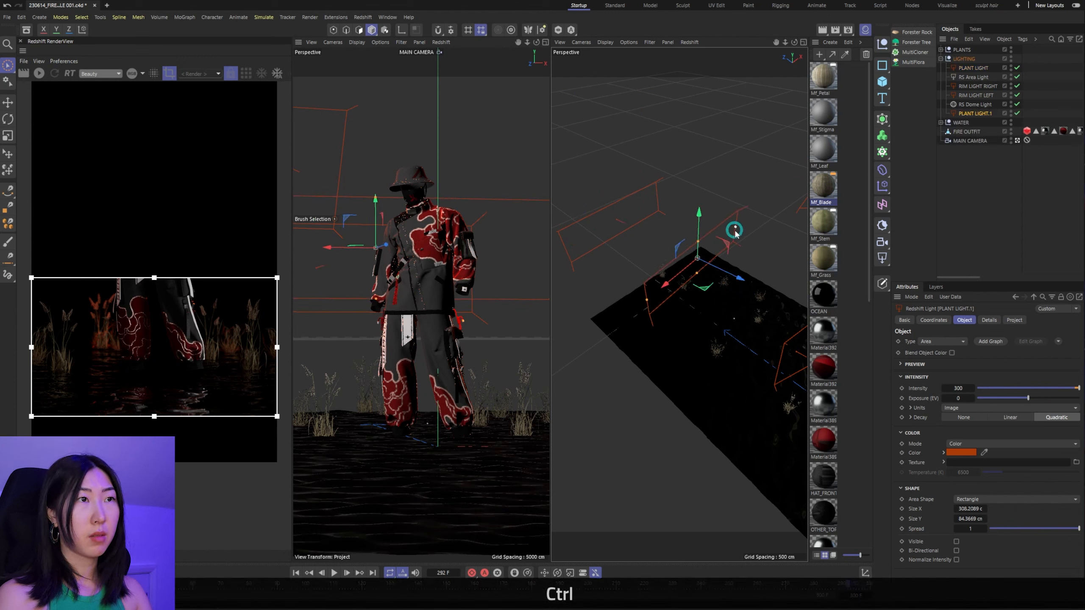
Step: Narrow the copied plant light to about 96 cm in Size X and lower it toward the ocean surface
{"action": "left_click_drag", "start_coordinate": [735, 231], "coordinate": [703, 249]}
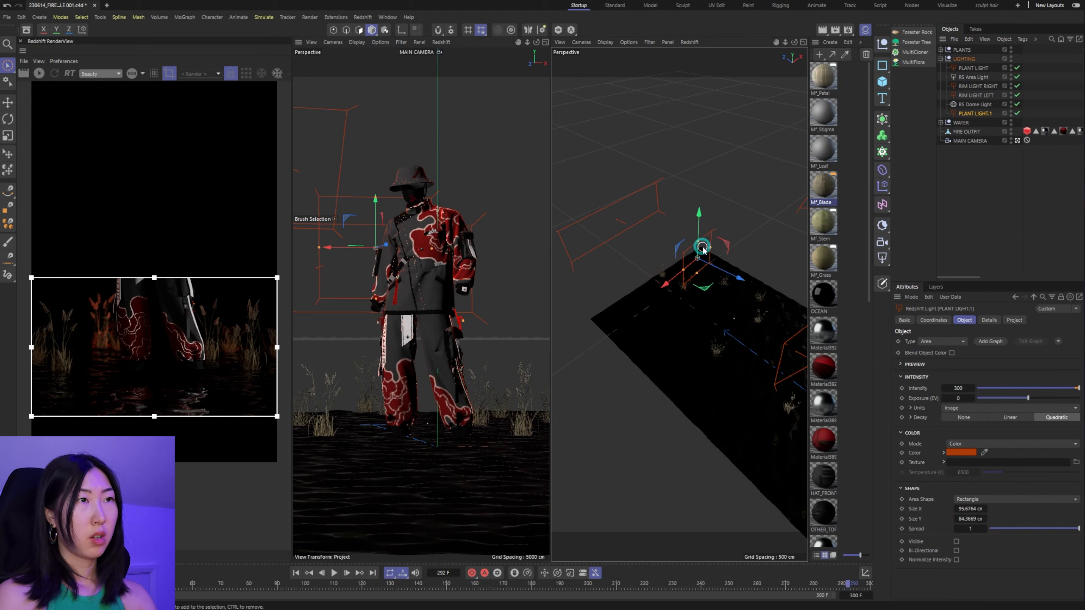
{"action": "scroll", "coordinate": [702, 249], "scroll_direction": "up", "scroll_amount": 5}
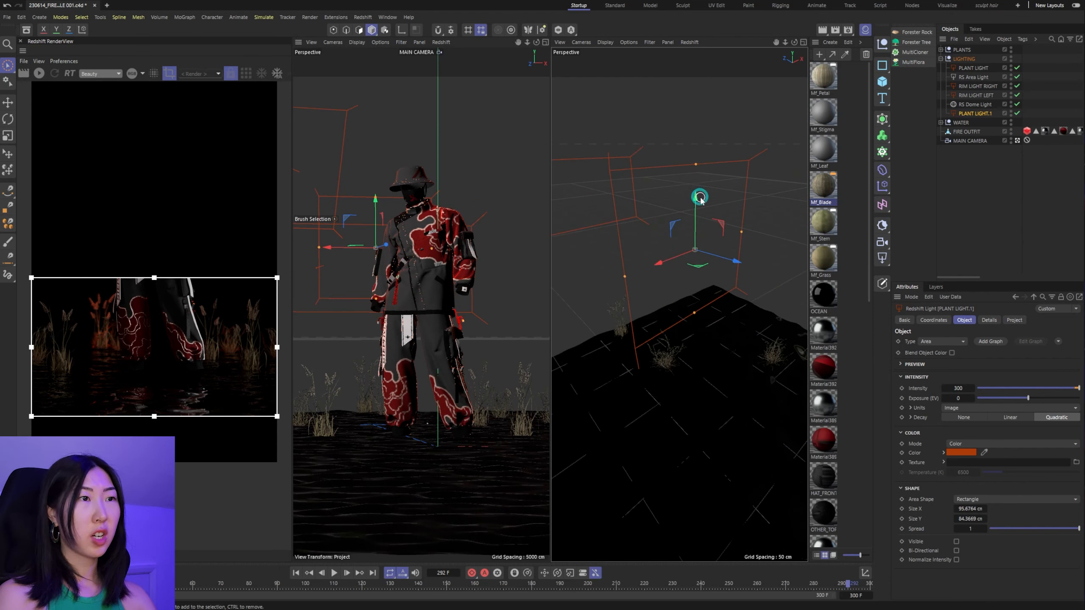
{"action": "scroll", "coordinate": [700, 198], "scroll_direction": "down", "scroll_amount": 5}
{"action": "left_click_drag", "start_coordinate": [698, 178], "coordinate": [707, 254]}
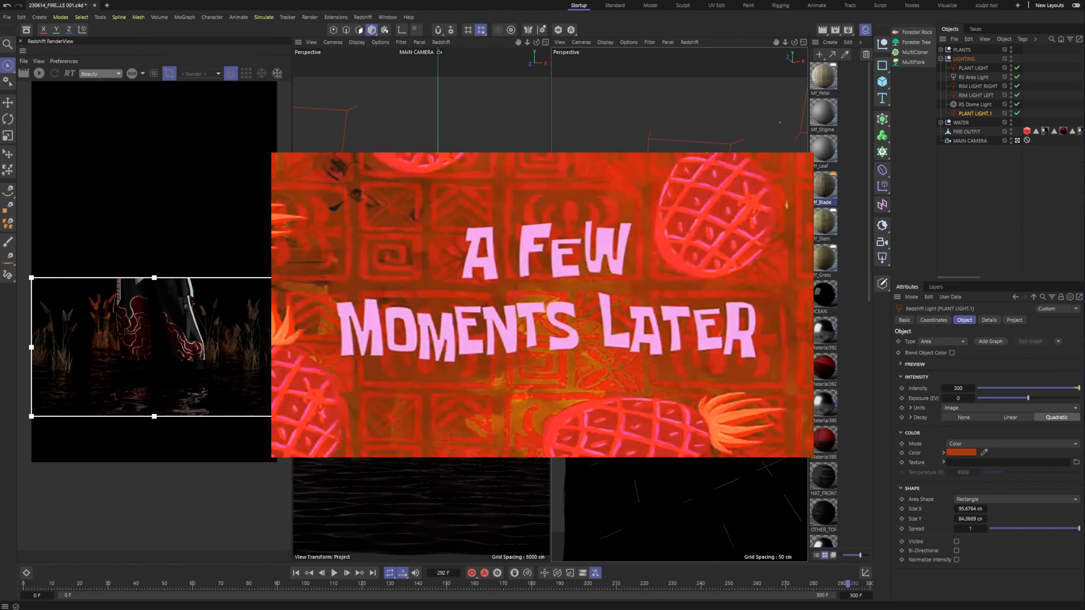
Step: Raise PLANT LIGHT.2 by about 11 cm above the ocean behind the plants
{"action": "key", "text": "r"}
{"action": "left_click_drag", "start_coordinate": [736, 265], "coordinate": [736, 260]}
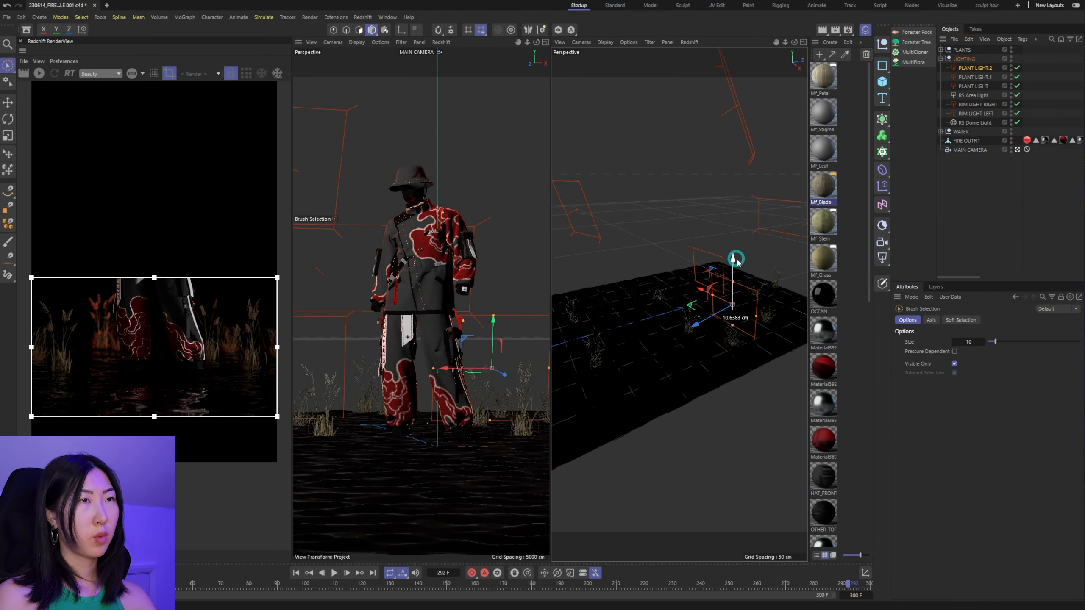
{"action": "left_click_drag", "start_coordinate": [614, 286], "coordinate": [742, 328], "text": "alt"}
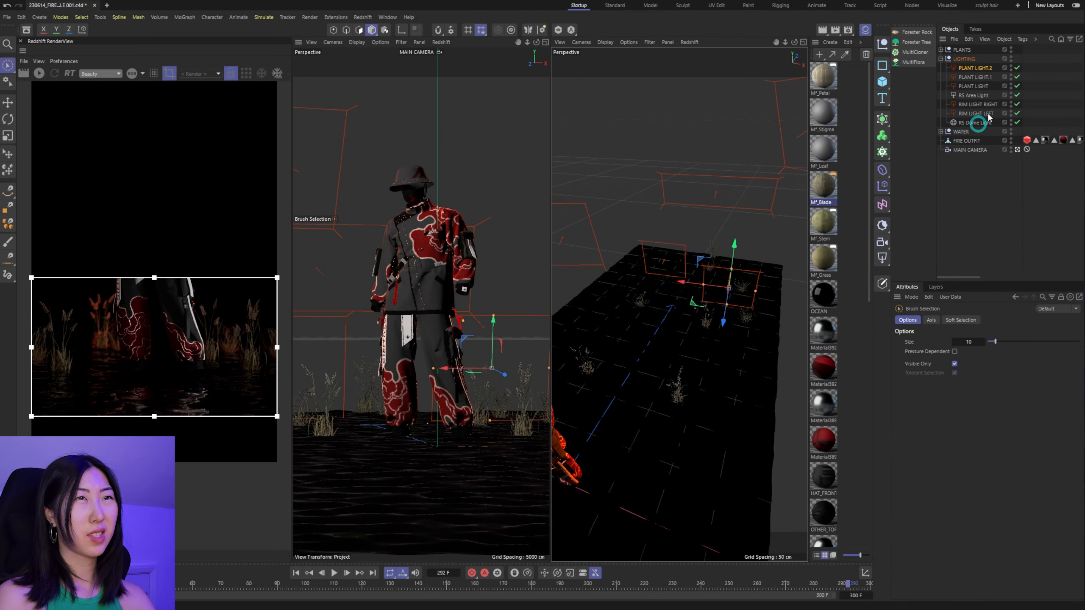
Step: Reposition PLANT LIGHT.1 behind the back plants on the other side, shifting it sideways about 15 cm and raising it slightly
{"action": "left_click", "coordinate": [977, 78]}
{"action": "middle_click_drag", "start_coordinate": [654, 327], "coordinate": [690, 341], "text": "alt"}
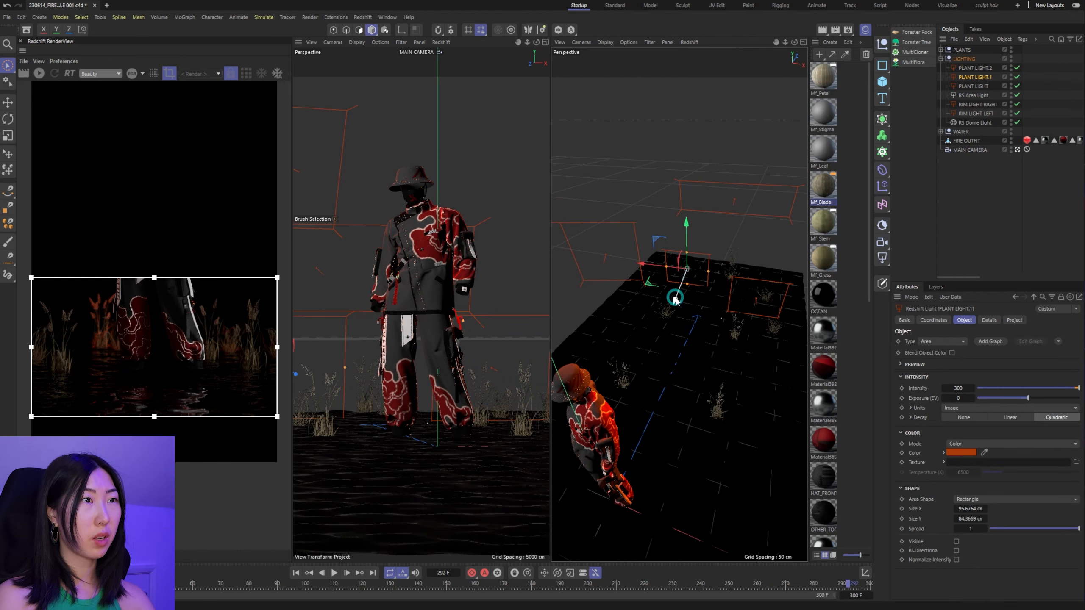
{"action": "left_click_drag", "start_coordinate": [675, 300], "coordinate": [641, 272]}
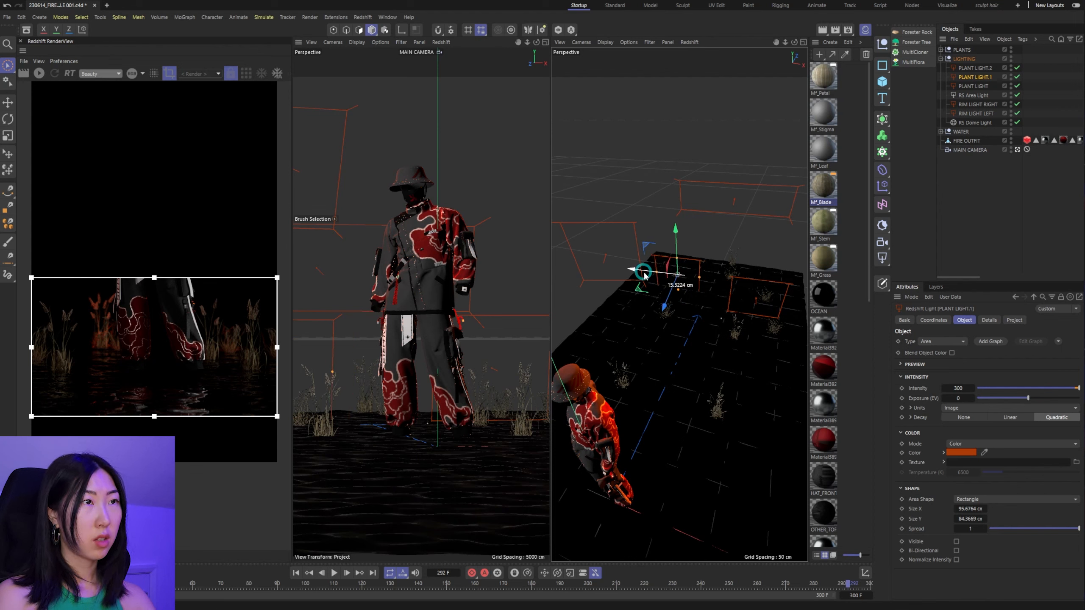
{"action": "left_click_drag", "start_coordinate": [716, 307], "coordinate": [680, 301], "text": "alt"}
{"action": "left_click_drag", "start_coordinate": [688, 231], "coordinate": [691, 228]}
{"action": "left_click_drag", "start_coordinate": [679, 305], "coordinate": [729, 295], "text": "alt"}
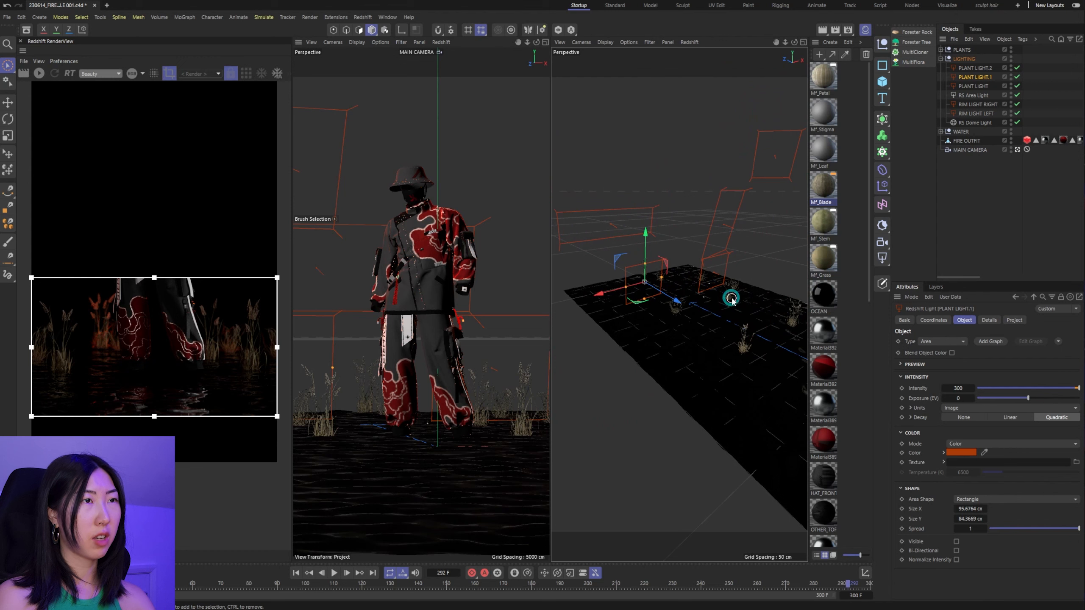
Step: Run the live render briefly to check how the two small lights illuminate the plants
{"action": "left_click", "coordinate": [39, 75]}
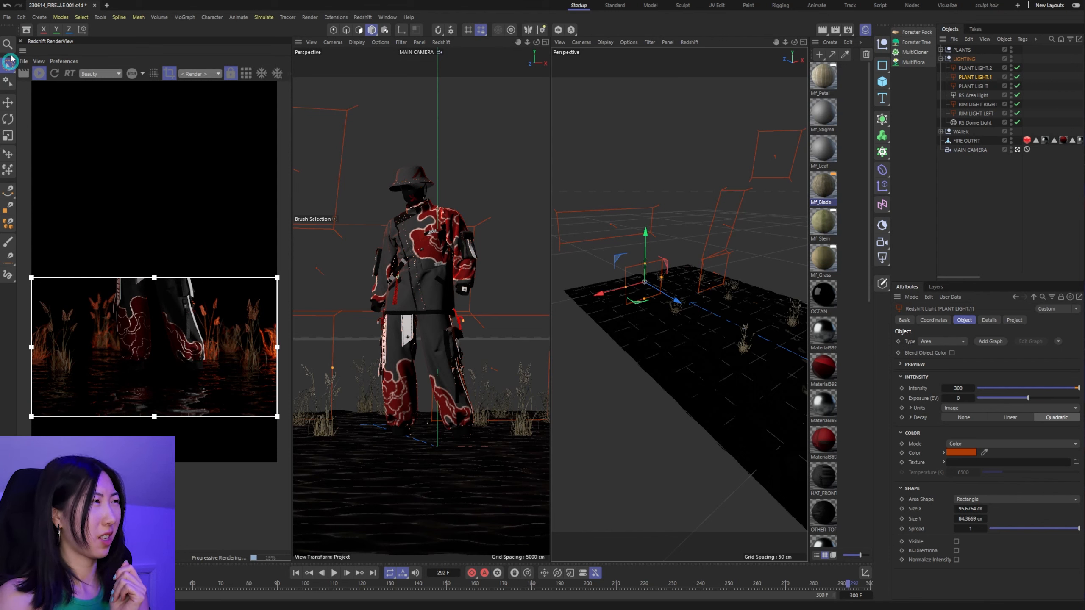
{"action": "left_click", "coordinate": [39, 74]}
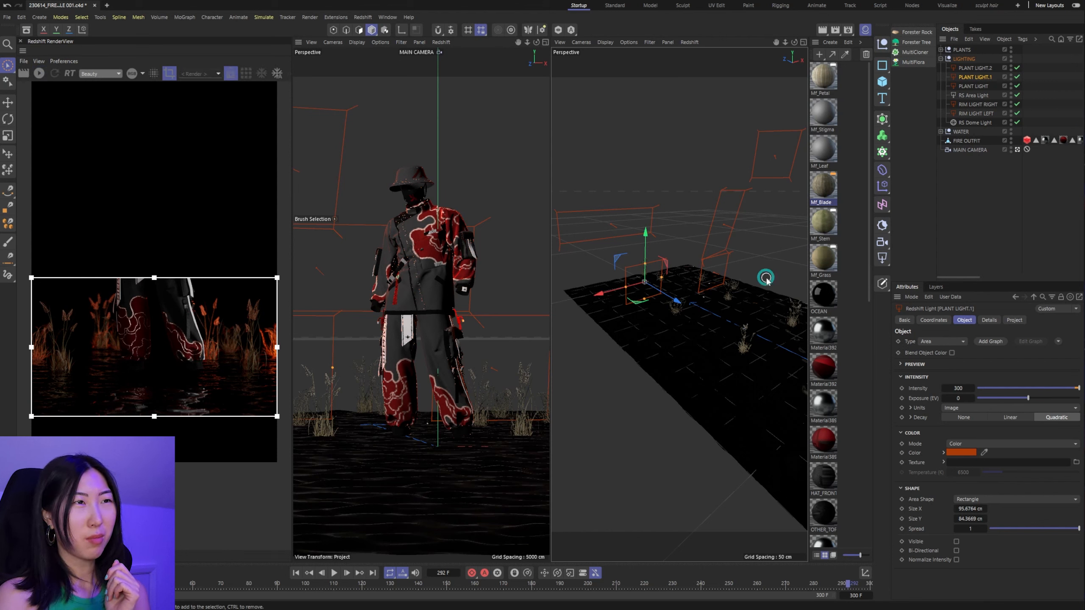
{"action": "scroll", "coordinate": [733, 268], "scroll_direction": "down", "scroll_amount": 3}
{"action": "scroll", "coordinate": [733, 268], "scroll_direction": "up", "scroll_amount": 3}
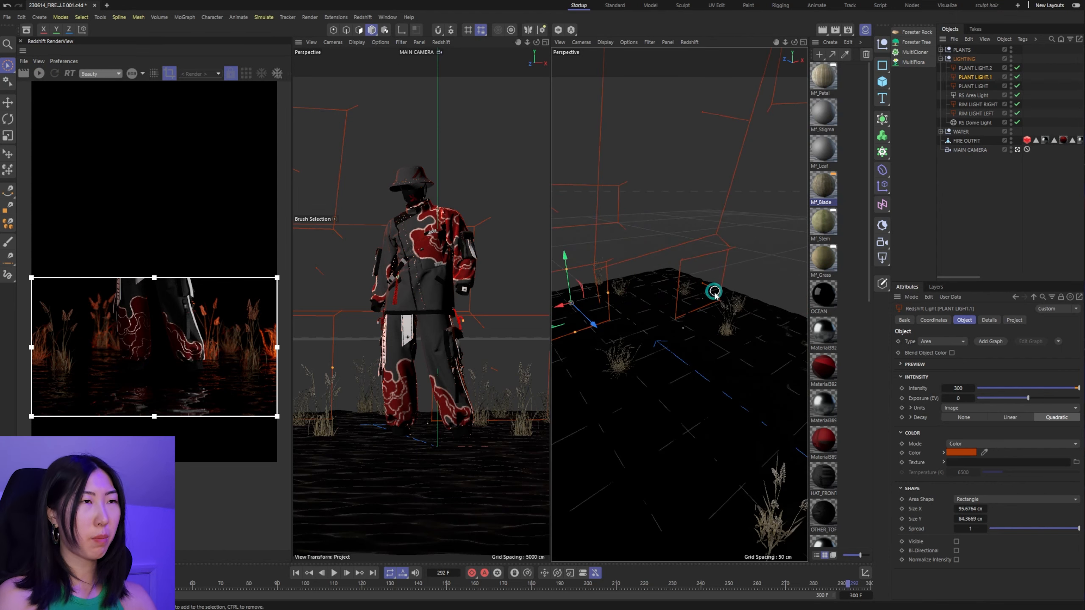
Step: Set PLANT LIGHT.2's intensity to 150
{"action": "left_click", "coordinate": [974, 68]}
{"action": "left_click_drag", "start_coordinate": [707, 278], "coordinate": [615, 271], "text": "alt"}
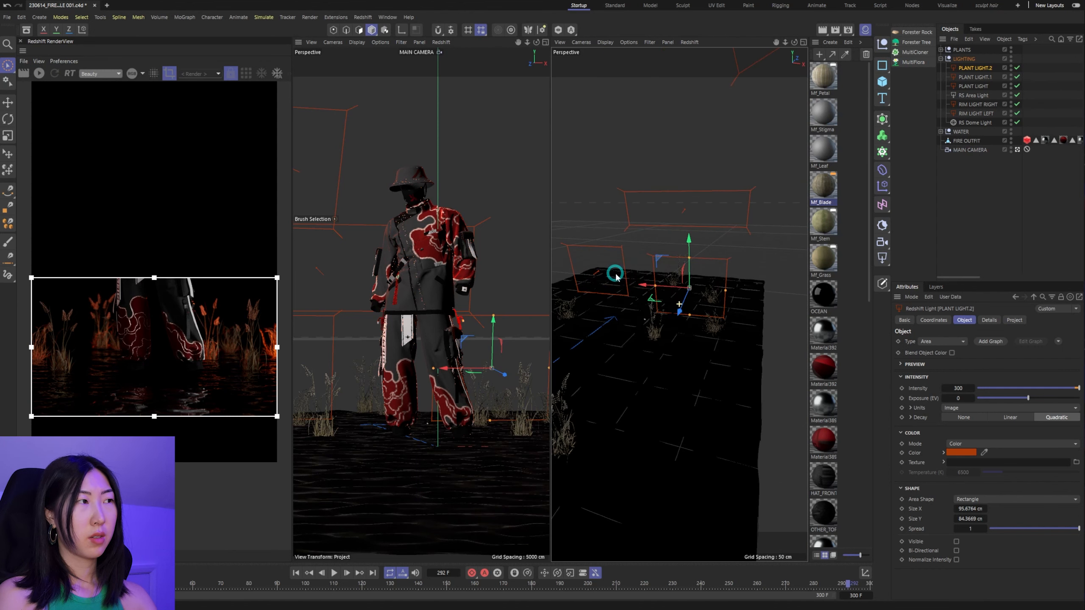
{"action": "right_click_drag", "start_coordinate": [686, 282], "coordinate": [687, 282], "text": "alt"}
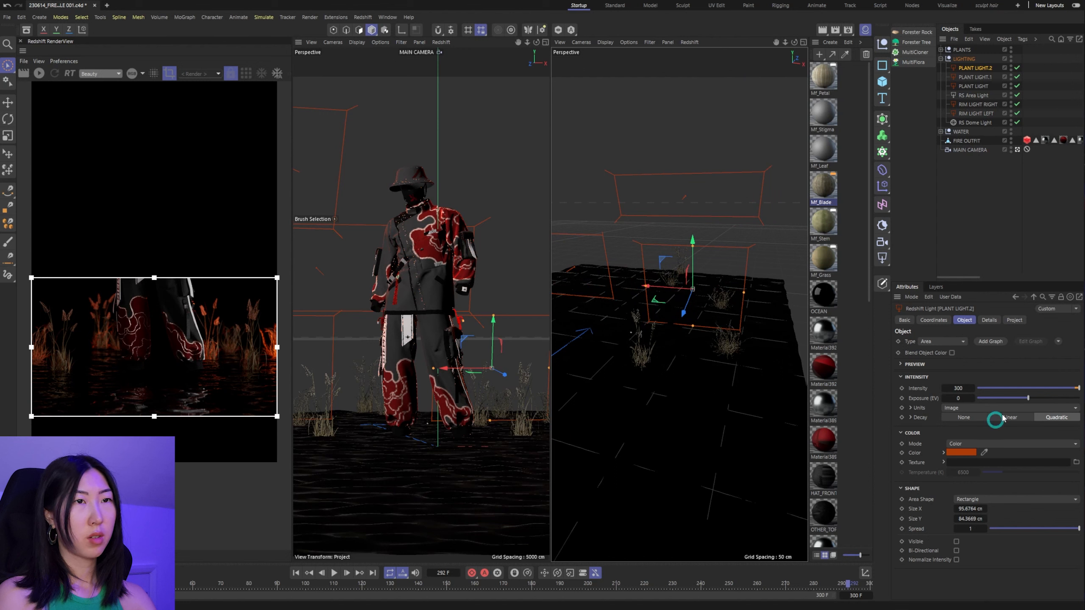
{"action": "left_click", "coordinate": [972, 390]}
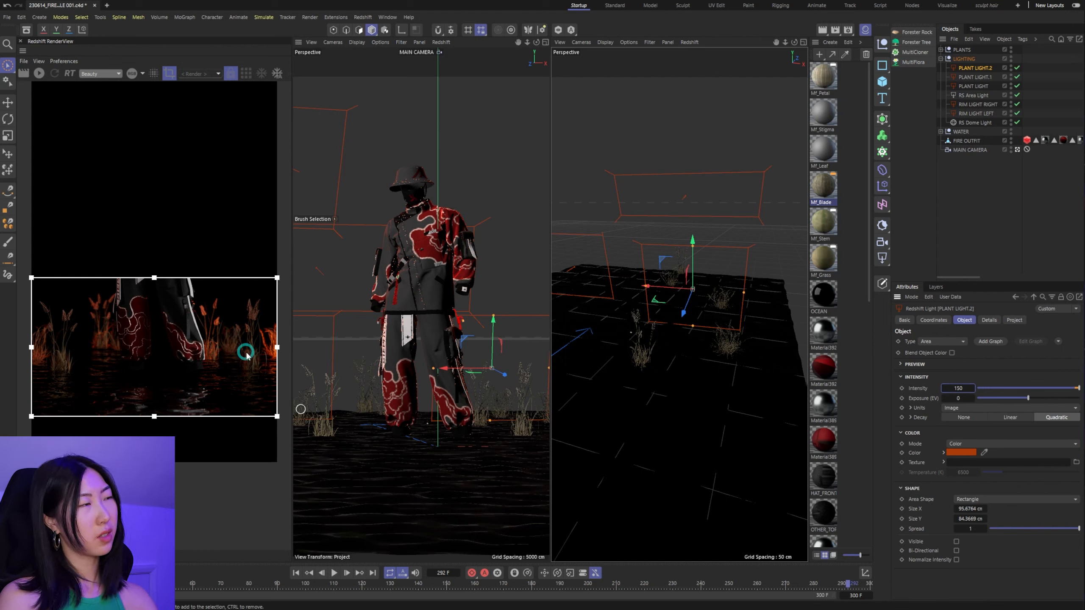
Step: Duplicate PLANT LIGHT.1 and PLANT LIGHT.2 forward toward the character and set both copies' intensity to 100
{"action": "left_click_drag", "start_coordinate": [581, 346], "coordinate": [639, 375], "text": "alt"}
{"action": "left_click", "coordinate": [977, 78], "text": "shift"}
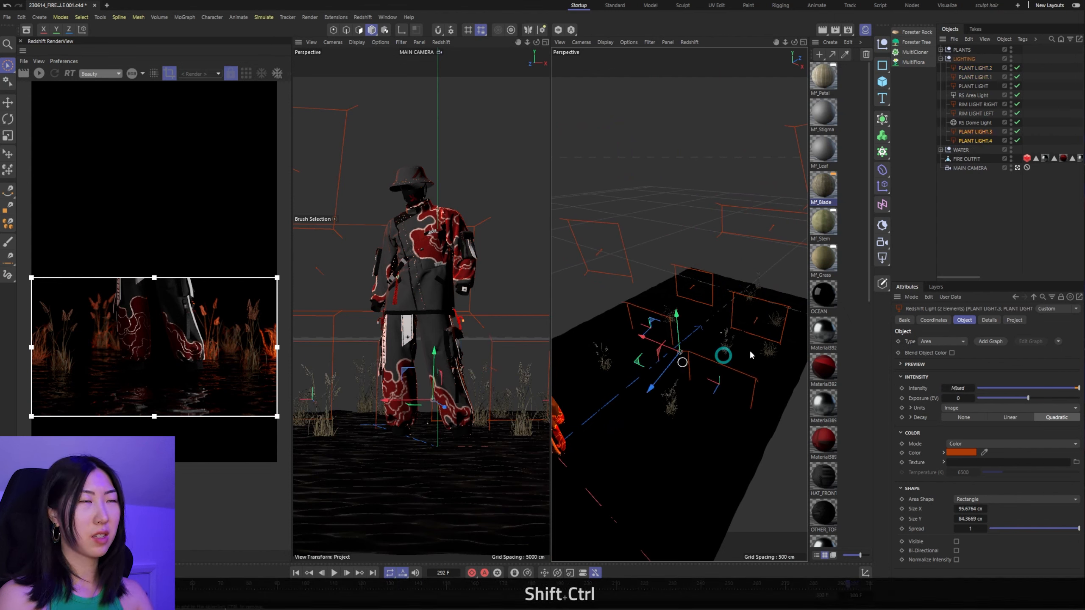
{"action": "left_click", "coordinate": [958, 388]}
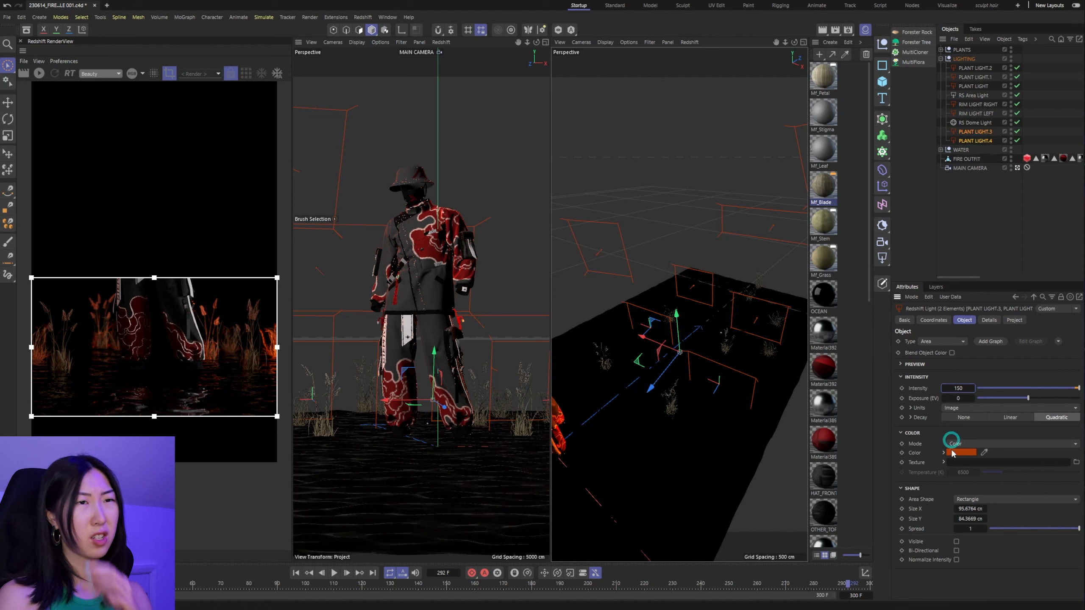
{"action": "double_click", "coordinate": [960, 387]}
{"action": "type", "text": "100"}
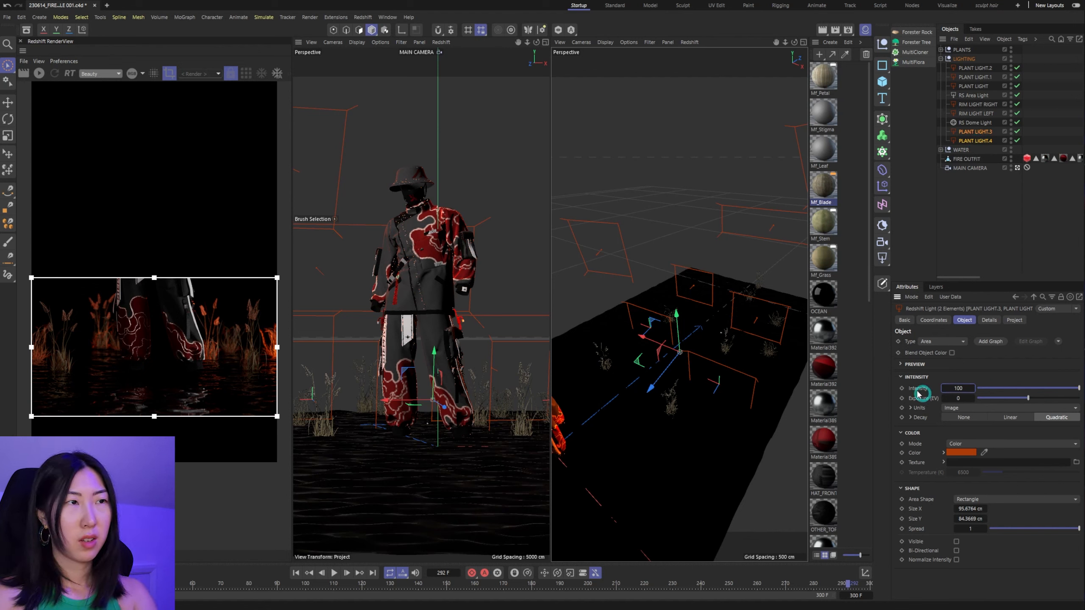
Step: Position PLANT LIGHT.3 and PLANT LIGHT.4 close behind the front plants on either side of the character
{"action": "left_click", "coordinate": [699, 391]}
{"action": "scroll", "coordinate": [705, 368], "scroll_direction": "up", "scroll_amount": 5}
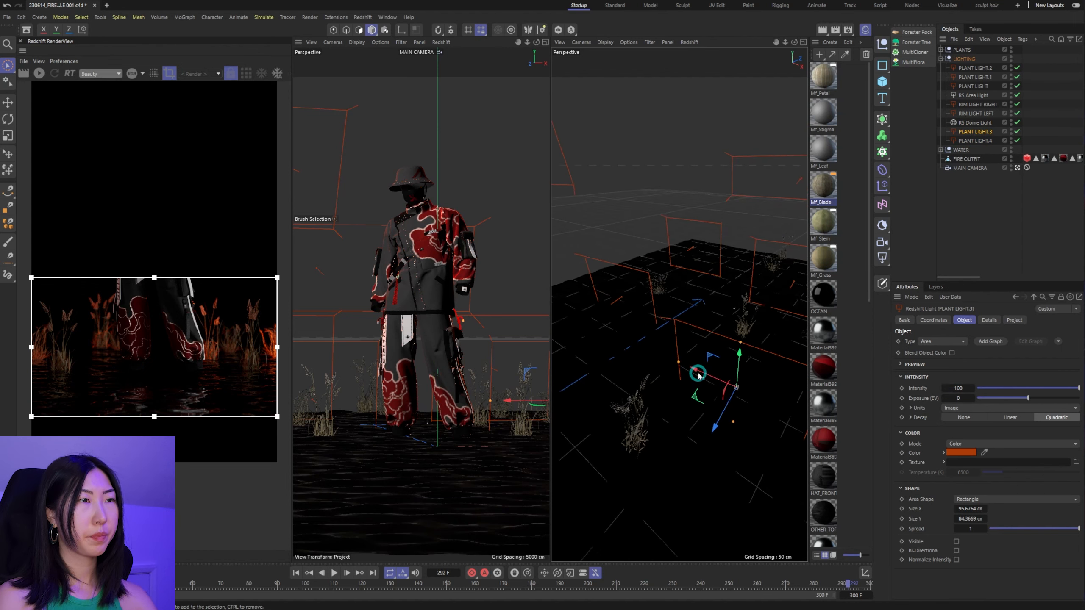
{"action": "left_click_drag", "start_coordinate": [698, 373], "coordinate": [678, 345], "text": "alt"}
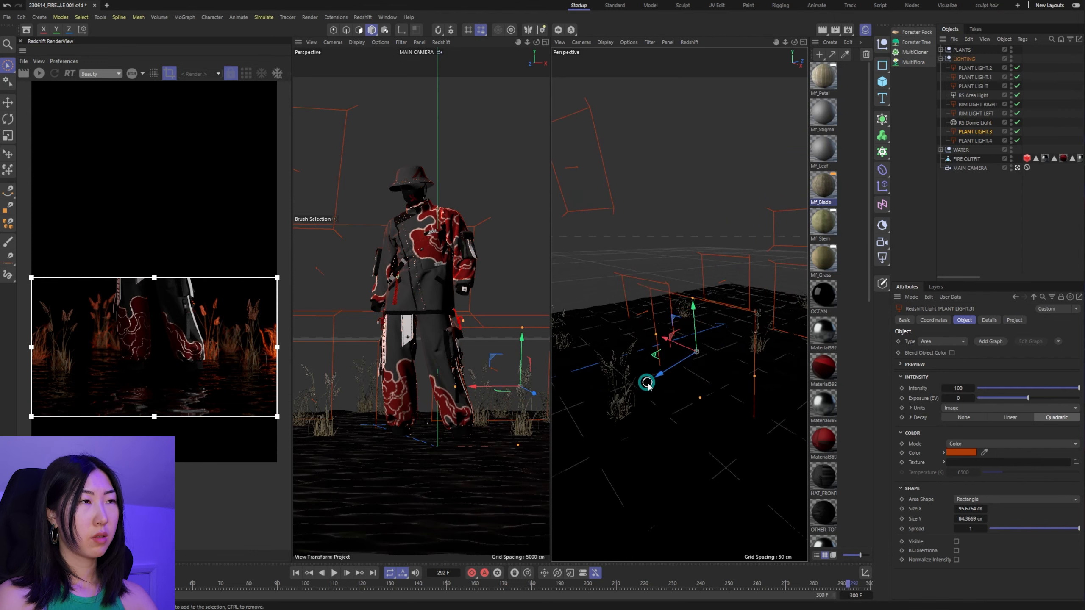
{"action": "left_click_drag", "start_coordinate": [648, 384], "coordinate": [724, 390], "text": "alt"}
{"action": "middle_click_drag", "start_coordinate": [640, 376], "coordinate": [797, 371], "text": "alt"}
{"action": "left_click_drag", "start_coordinate": [683, 370], "coordinate": [706, 357], "text": "alt"}
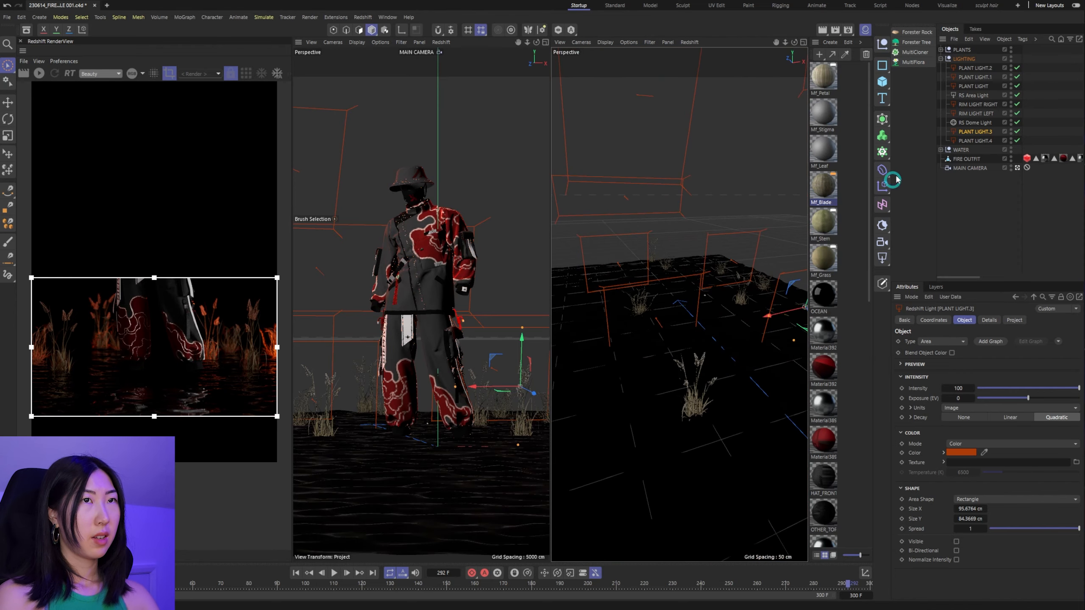
{"action": "left_click", "coordinate": [975, 141]}
{"action": "left_click_drag", "start_coordinate": [656, 319], "coordinate": [680, 390]}
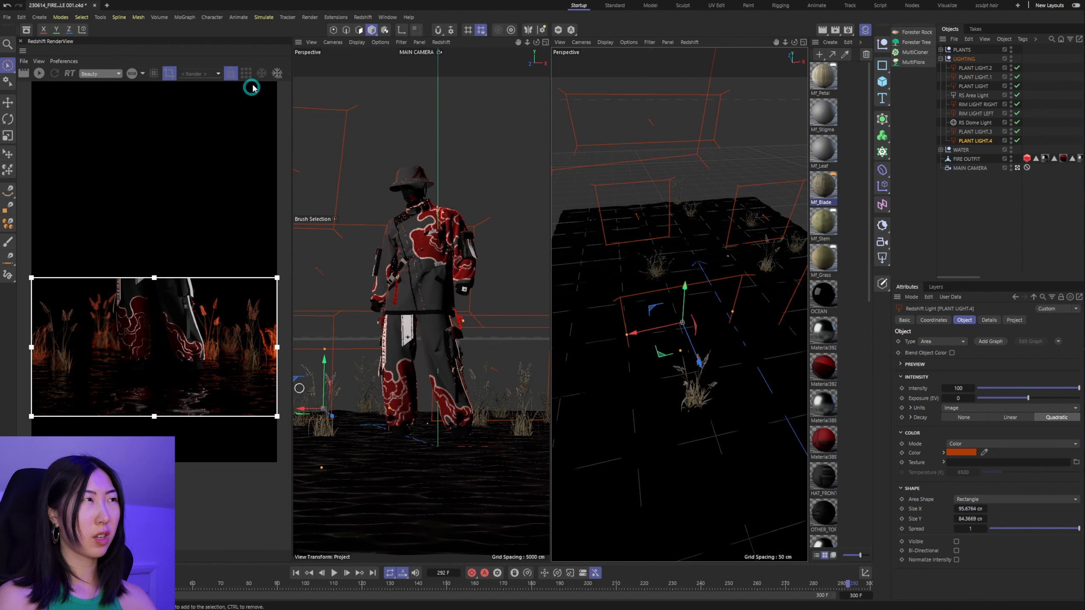
Step: Send a snapshot of the current render to the Picture Viewer and move the viewer window out of the way
{"action": "left_click", "coordinate": [289, 73]}
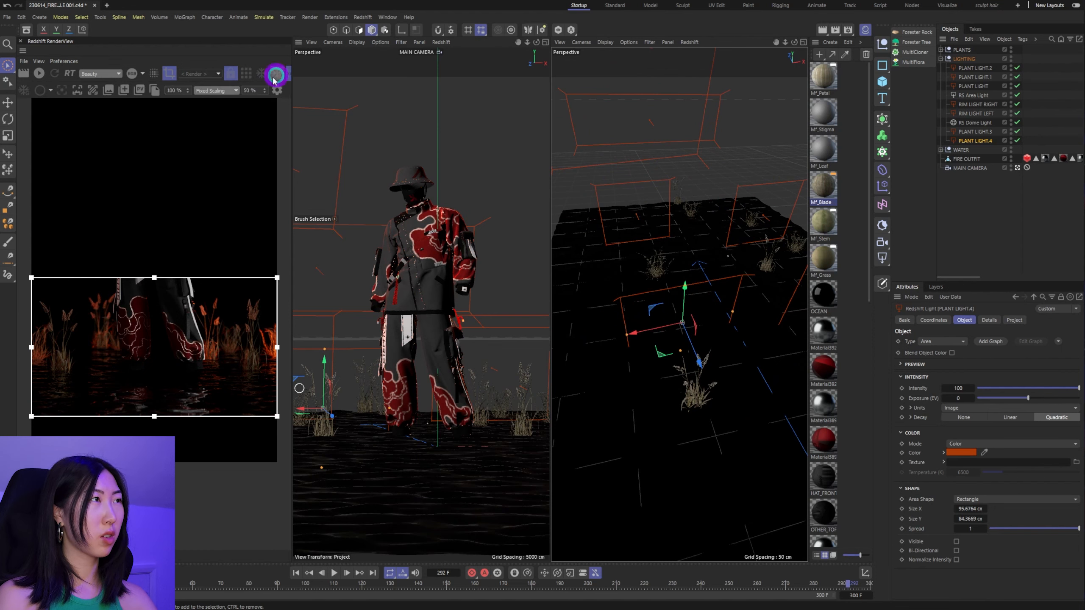
{"action": "left_click", "coordinate": [141, 92]}
{"action": "left_click_drag", "start_coordinate": [387, 87], "coordinate": [540, 87]}
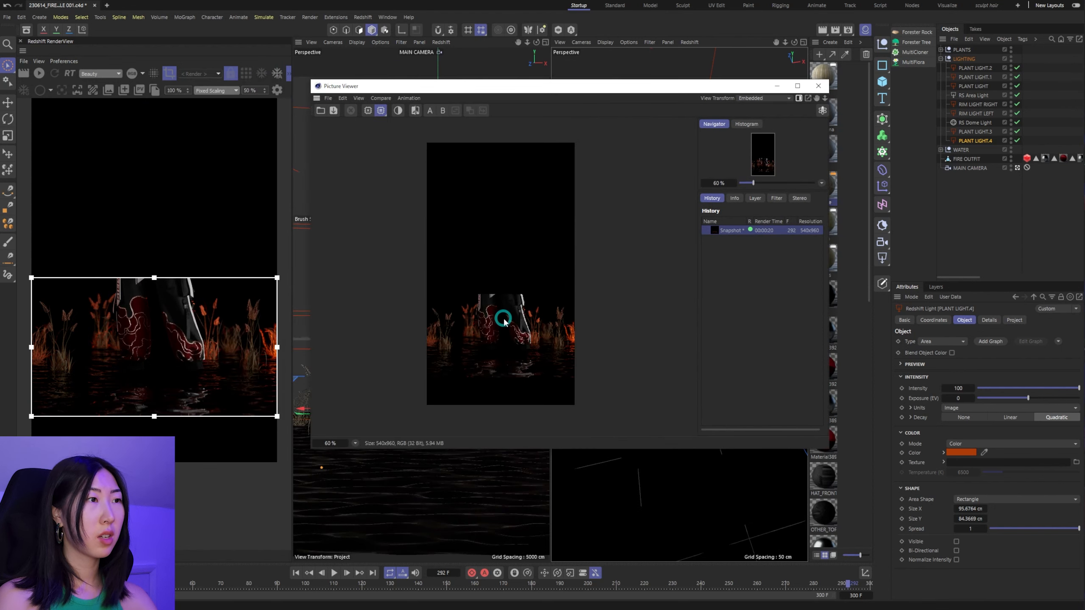
{"action": "left_click_drag", "start_coordinate": [454, 90], "coordinate": [1084, 70]}
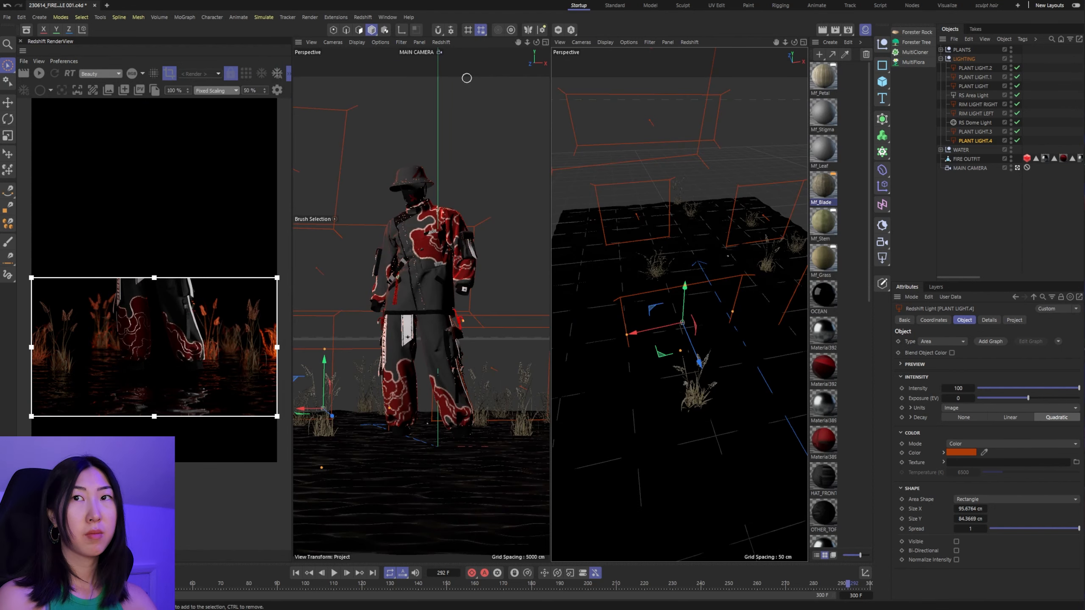
Step: Rerender the region with the two front lights added and send a second snapshot to the Picture Viewer
{"action": "left_click", "coordinate": [40, 73]}
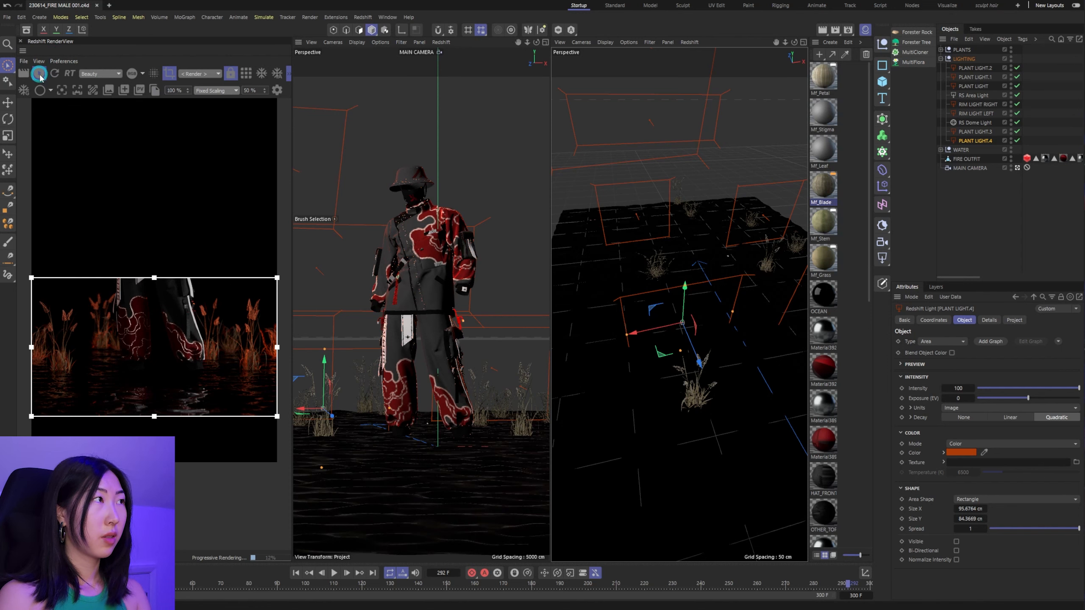
{"action": "left_click", "coordinate": [39, 74]}
{"action": "left_click_drag", "start_coordinate": [1084, 116], "coordinate": [428, 80]}
Step: Enlarge the Picture Viewer at 100% zoom and compare the two snapshots to examine the lighting on the plants
{"action": "scroll", "coordinate": [478, 281], "scroll_direction": "up", "scroll_amount": 5}
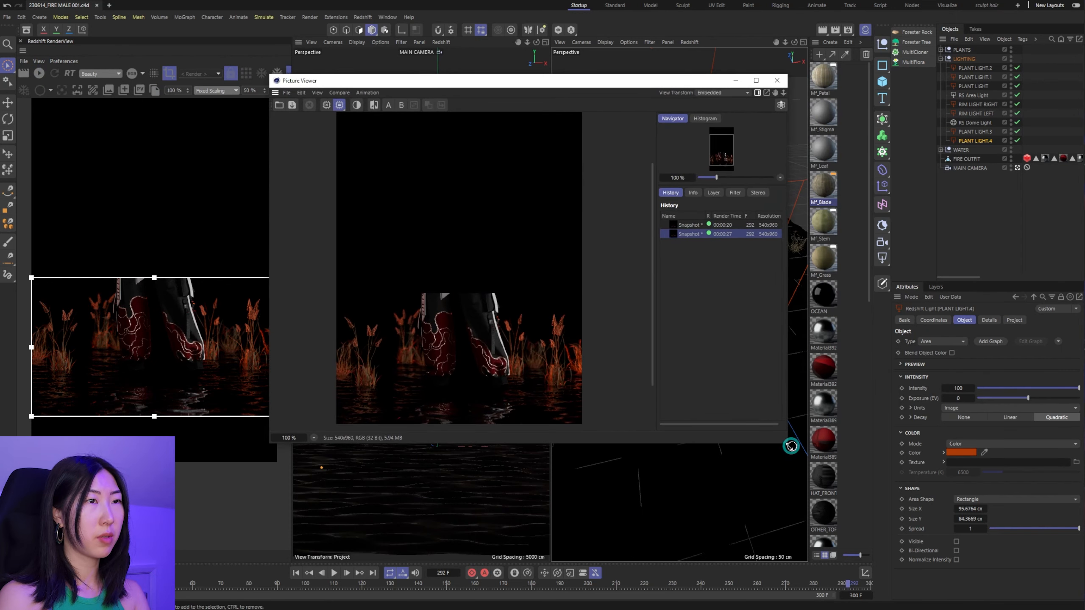
{"action": "left_click_drag", "start_coordinate": [785, 446], "coordinate": [749, 590]}
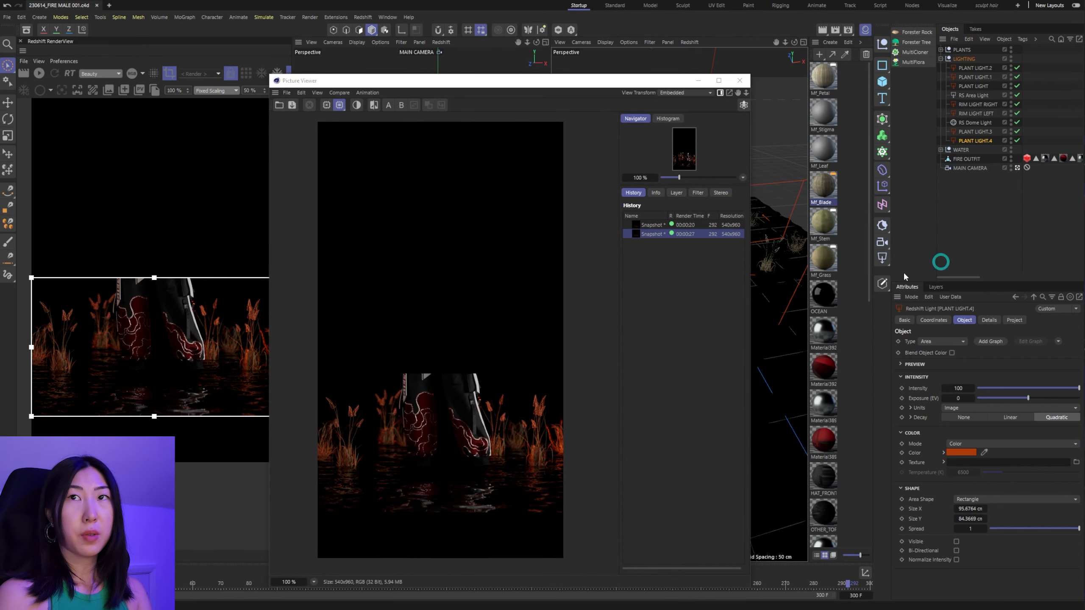
{"action": "left_click", "coordinate": [657, 227]}
{"action": "key", "text": "Down"}
{"action": "key", "text": "Up"}
{"action": "key", "text": "Down"}
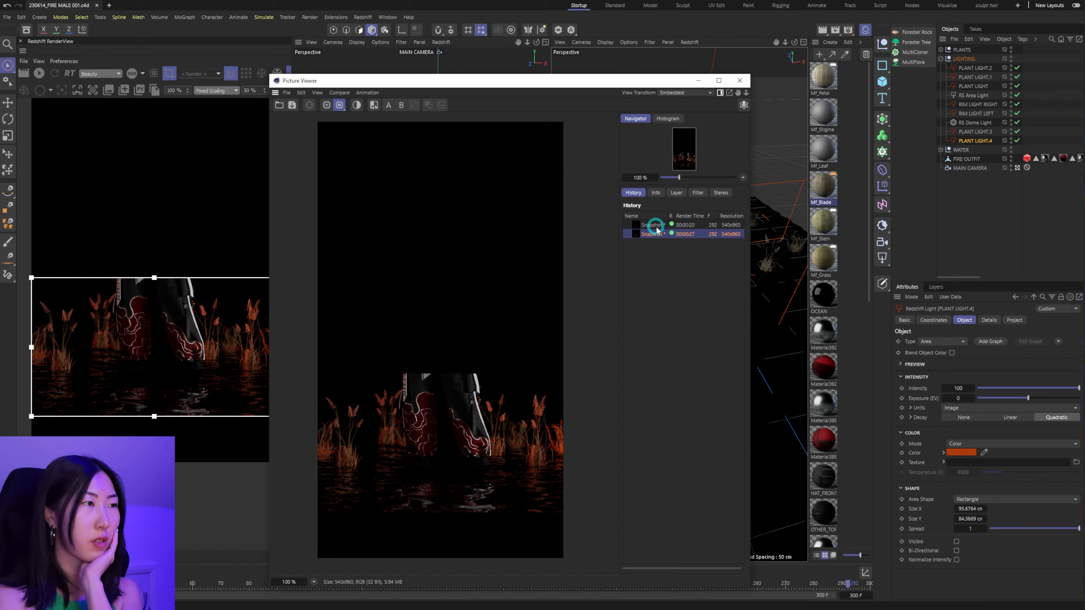
Step: Switch between the two plant-lighting snapshots to compare them again, and move the Picture Viewer out of the way
{"action": "left_click", "coordinate": [656, 226]}
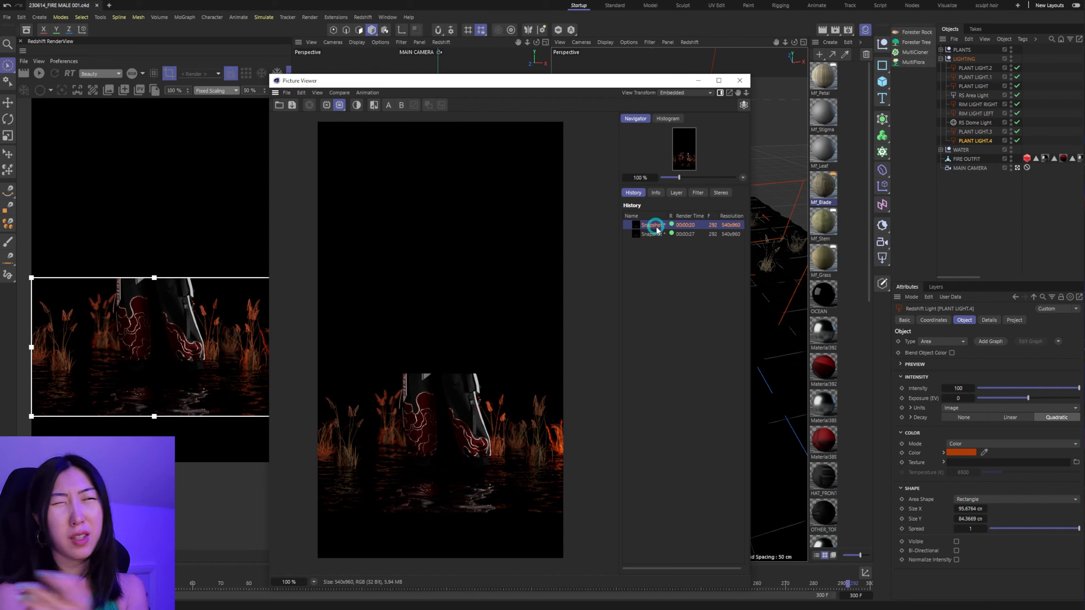
{"action": "key", "text": "Down"}
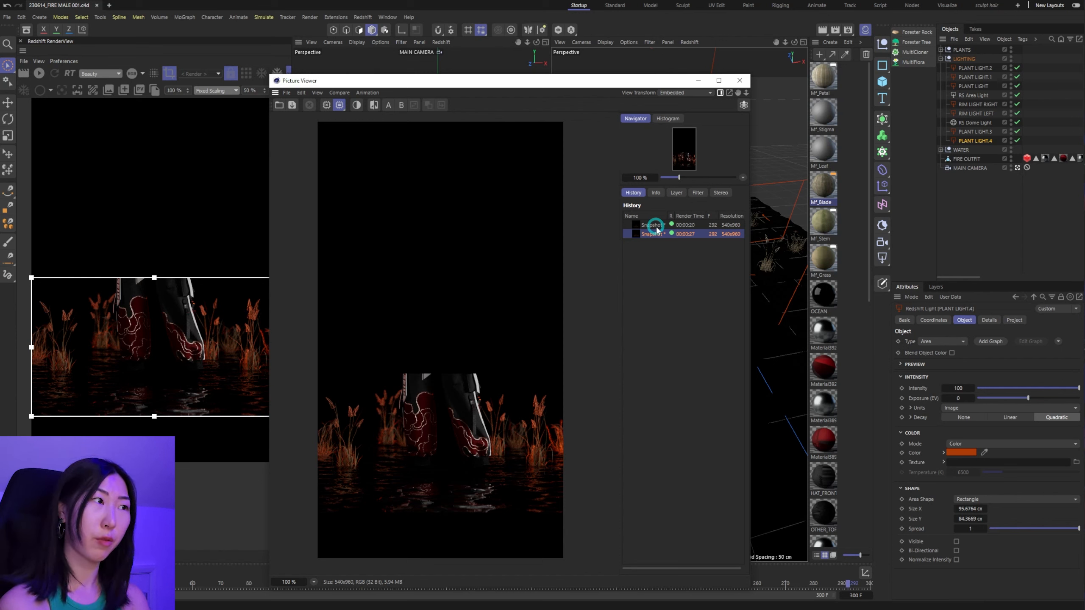
{"action": "left_click_drag", "start_coordinate": [398, 81], "coordinate": [1084, 64]}
Step: Turn off the render region and start rendering the full frame in the Redshift RenderView
{"action": "scroll", "coordinate": [183, 163], "scroll_direction": "down", "scroll_amount": 2}
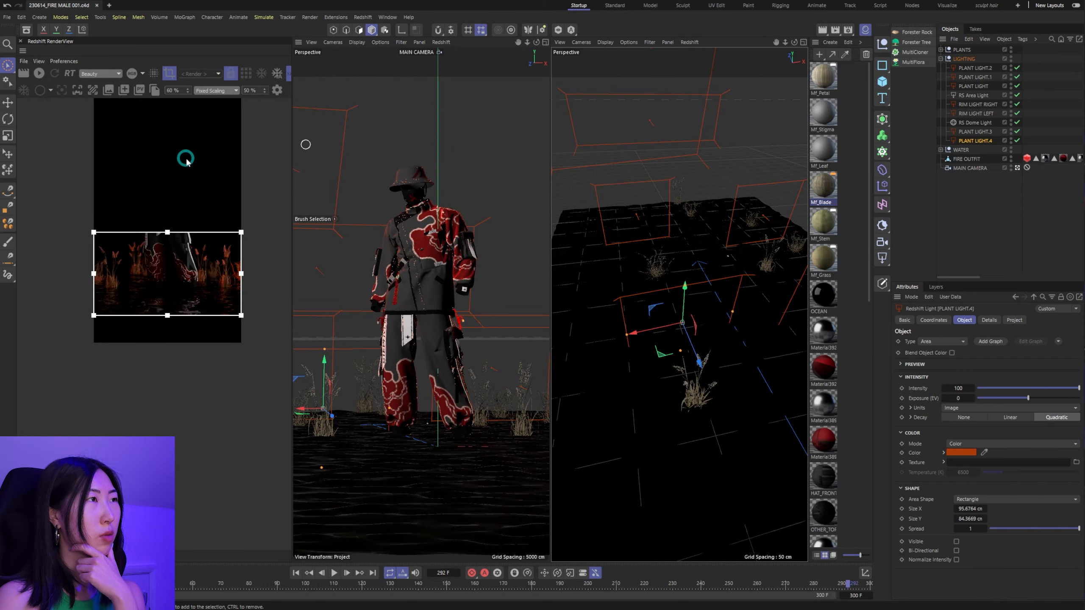
{"action": "scroll", "coordinate": [222, 134], "scroll_direction": "down", "scroll_amount": 1}
{"action": "scroll", "coordinate": [214, 122], "scroll_direction": "up", "scroll_amount": 3}
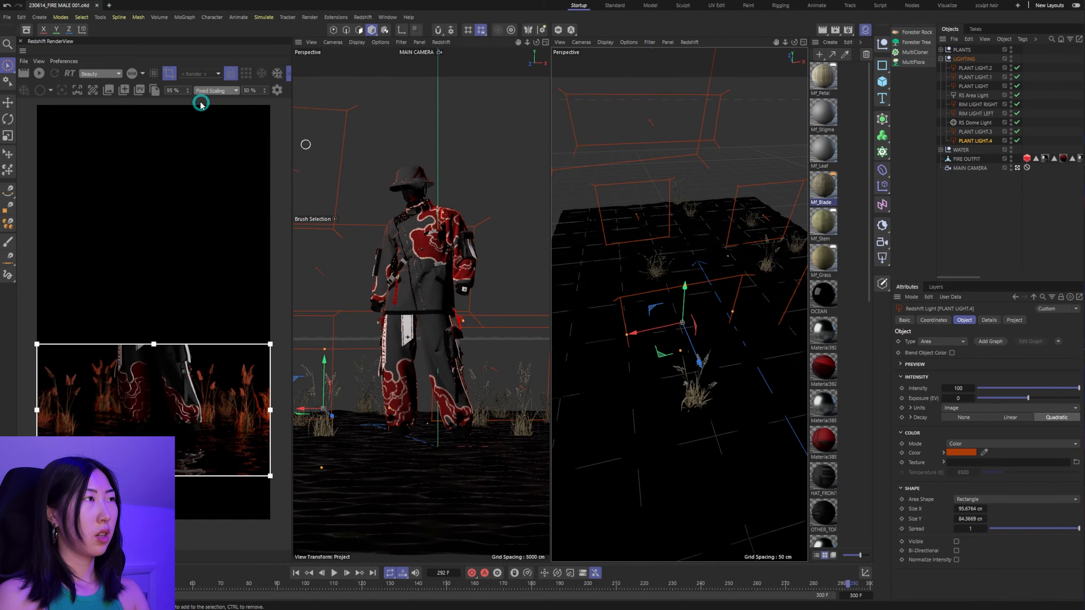
{"action": "left_click", "coordinate": [170, 73]}
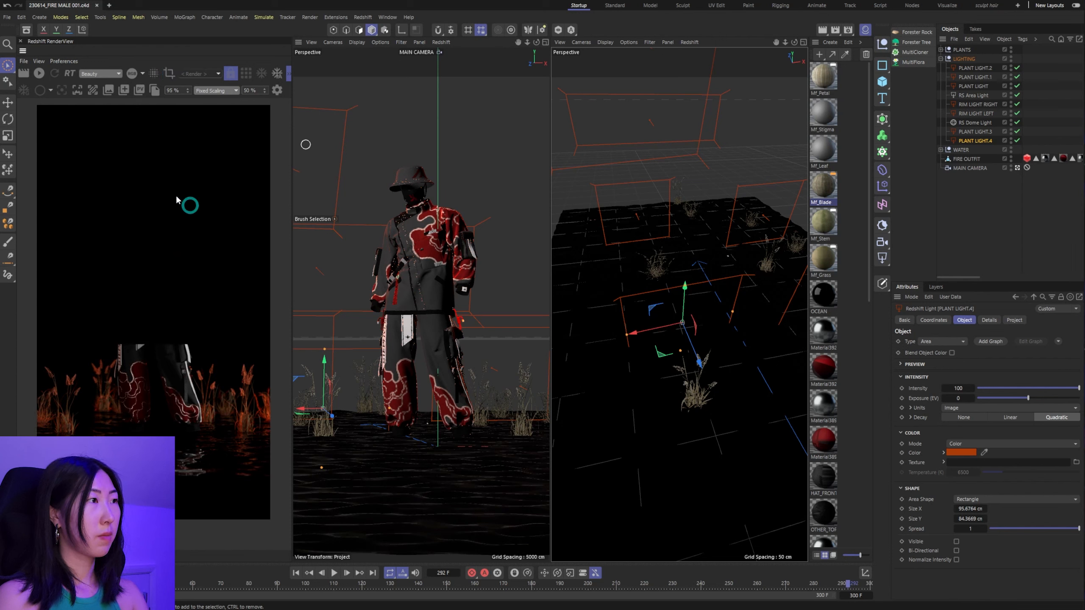
{"action": "left_click", "coordinate": [41, 74]}
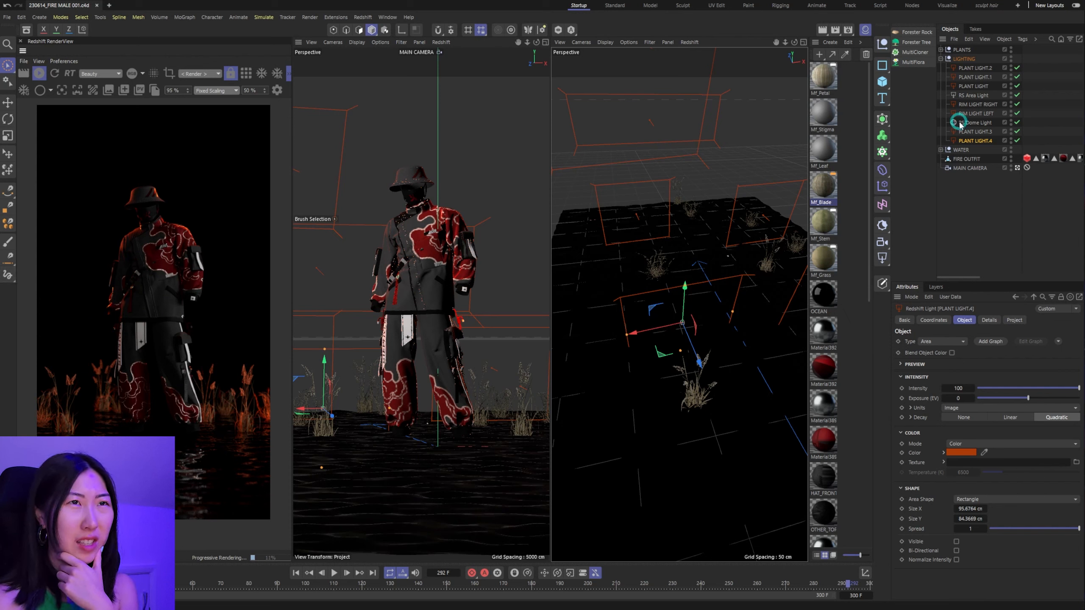
Step: Stop the render and tint the RS Area Light pale pink, about RGB 194, 173, 173
{"action": "left_click", "coordinate": [961, 96]}
{"action": "scroll", "coordinate": [693, 272], "scroll_direction": "down", "scroll_amount": 10}
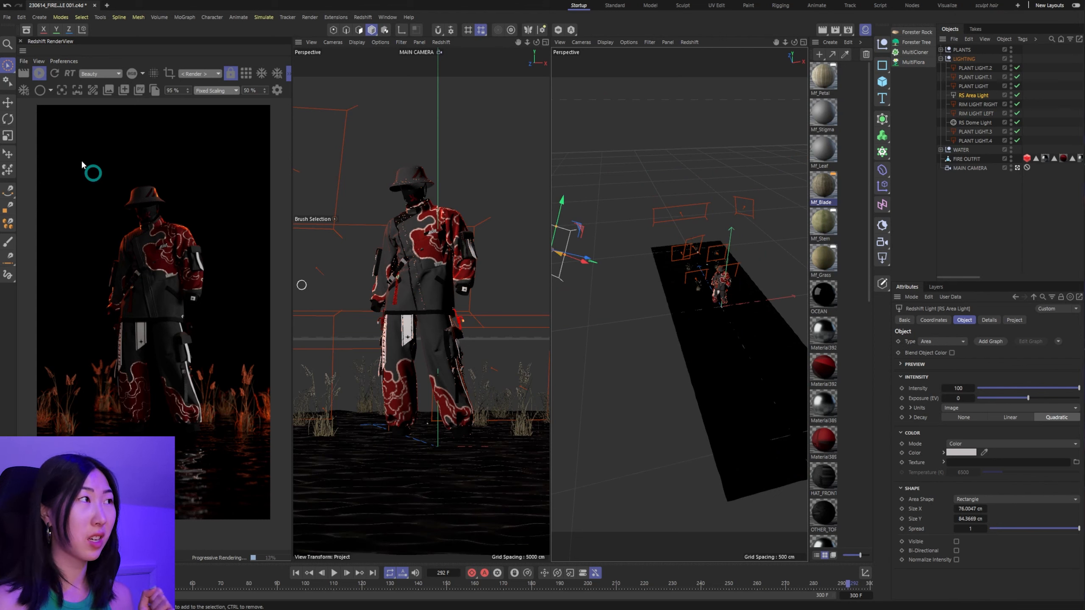
{"action": "left_click", "coordinate": [37, 72]}
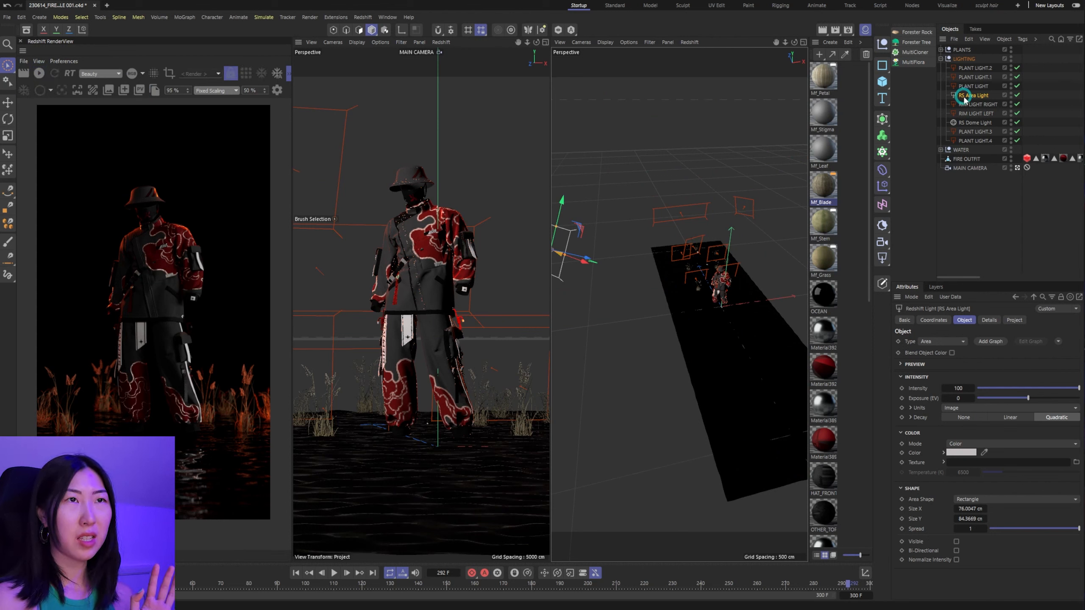
{"action": "left_click", "coordinate": [959, 453]}
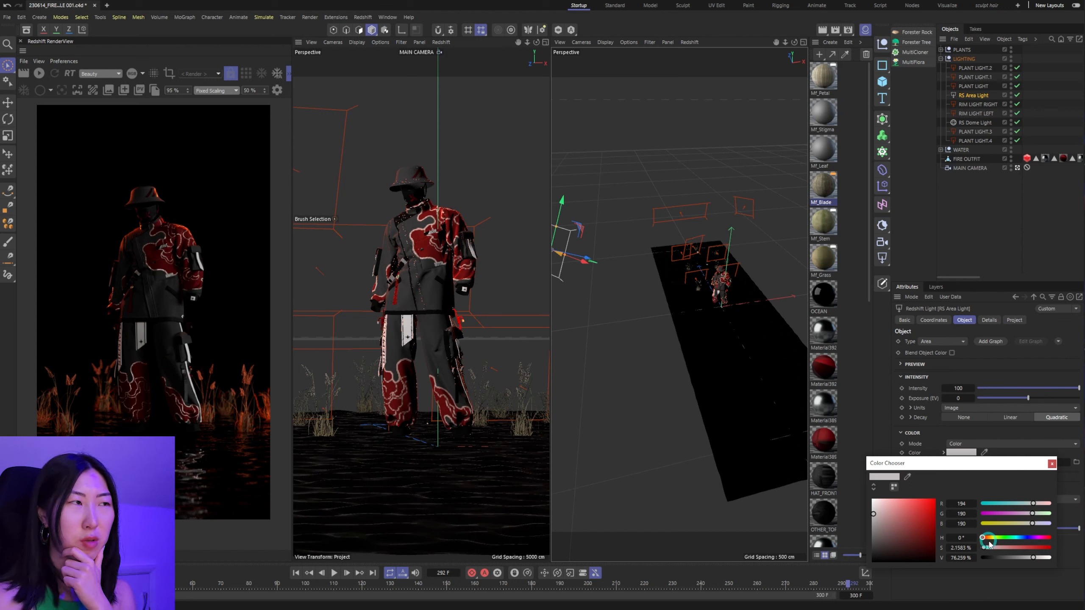
{"action": "left_click_drag", "start_coordinate": [870, 515], "coordinate": [879, 515]}
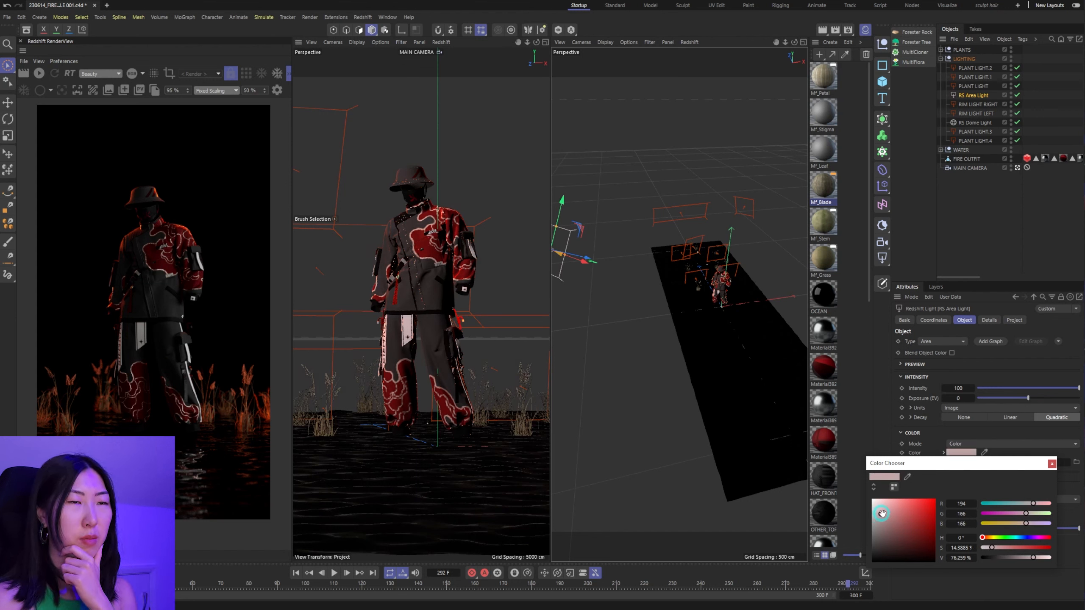
{"action": "left_click", "coordinate": [1052, 463]}
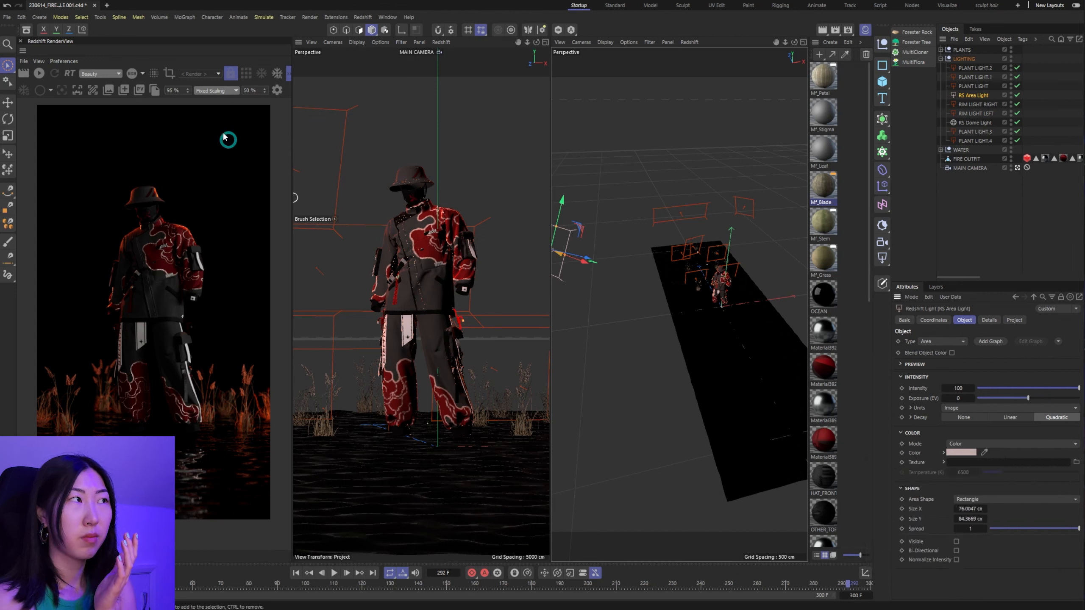
Step: Enable the render region, fit it around the whole character from above the hat to the water, and render it
{"action": "left_click", "coordinate": [164, 74]}
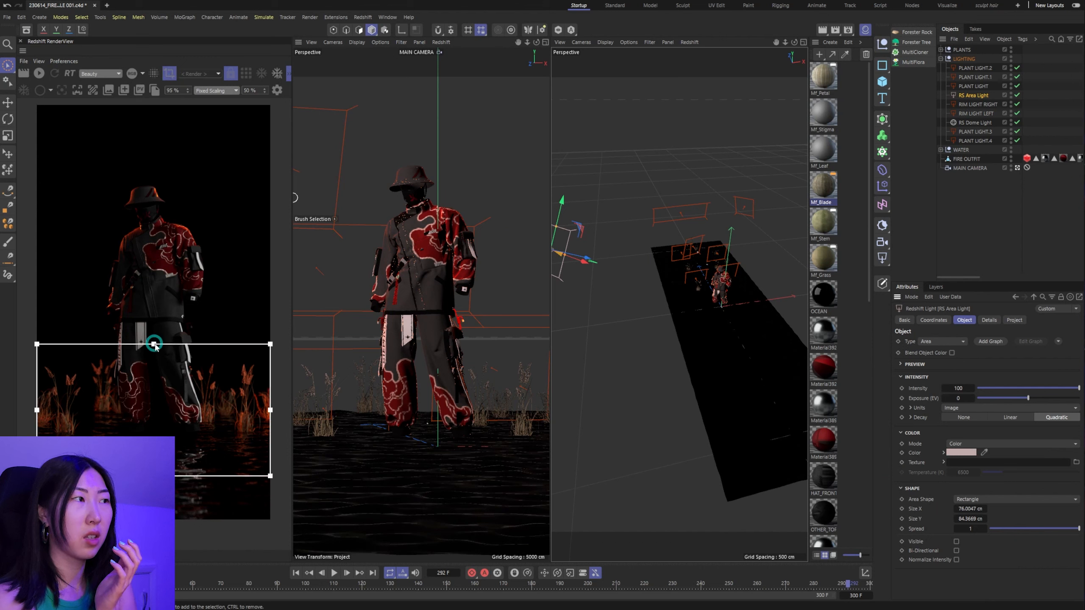
{"action": "left_click_drag", "start_coordinate": [154, 345], "coordinate": [136, 170]}
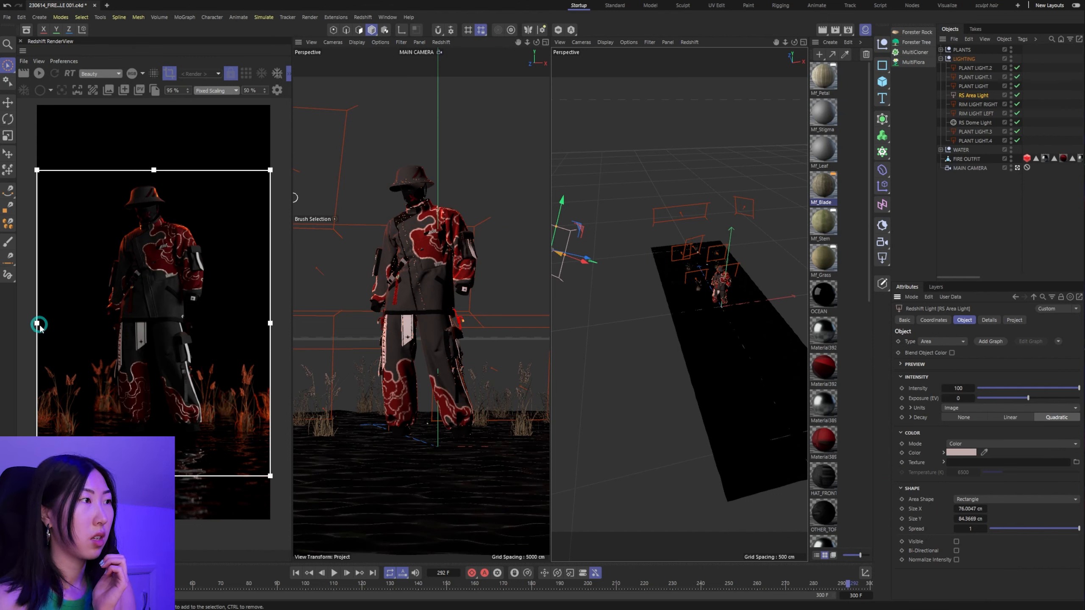
{"action": "left_click_drag", "start_coordinate": [36, 323], "coordinate": [88, 319]}
{"action": "left_click_drag", "start_coordinate": [270, 323], "coordinate": [216, 320]}
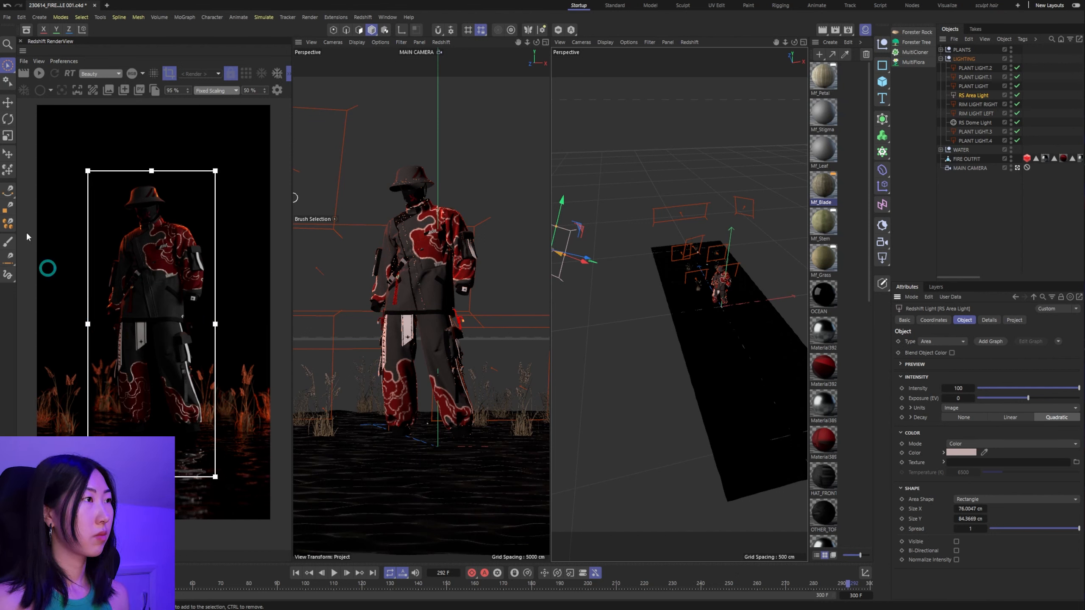
{"action": "left_click", "coordinate": [38, 72]}
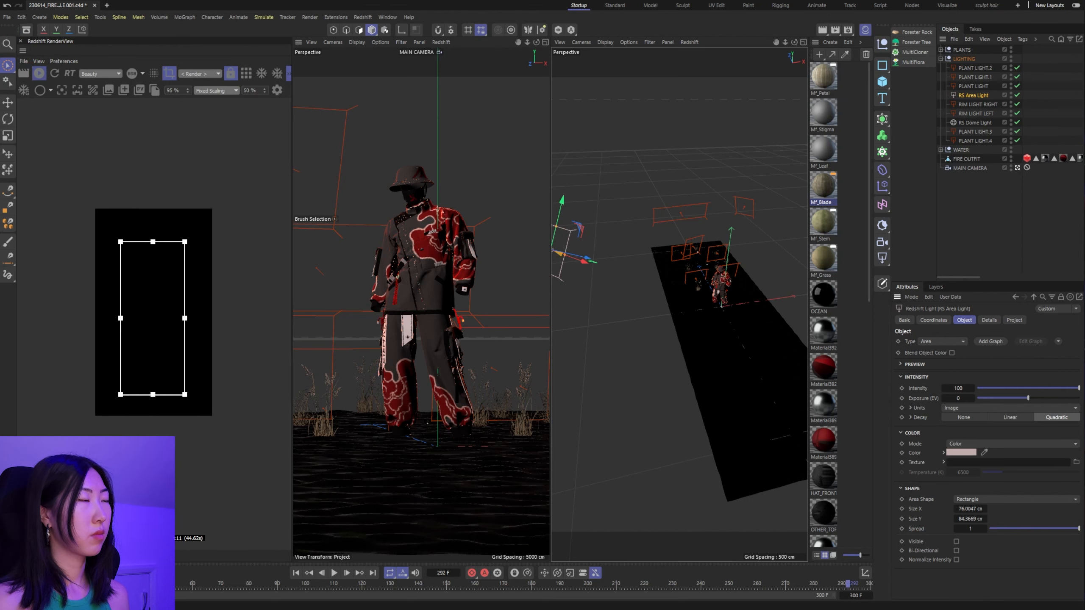
Step: Set the RS Dome Light colour to pale pink, about RGB 227, 198, 198, and rerender the region around the character
{"action": "left_click", "coordinate": [970, 123]}
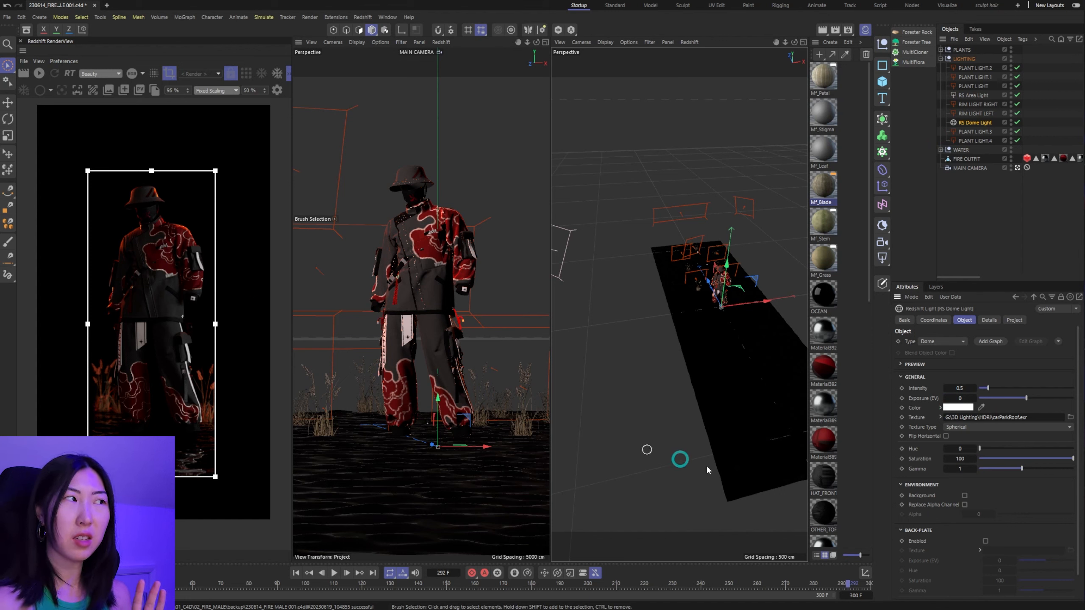
{"action": "left_click", "coordinate": [955, 409]}
{"action": "left_click", "coordinate": [876, 460]}
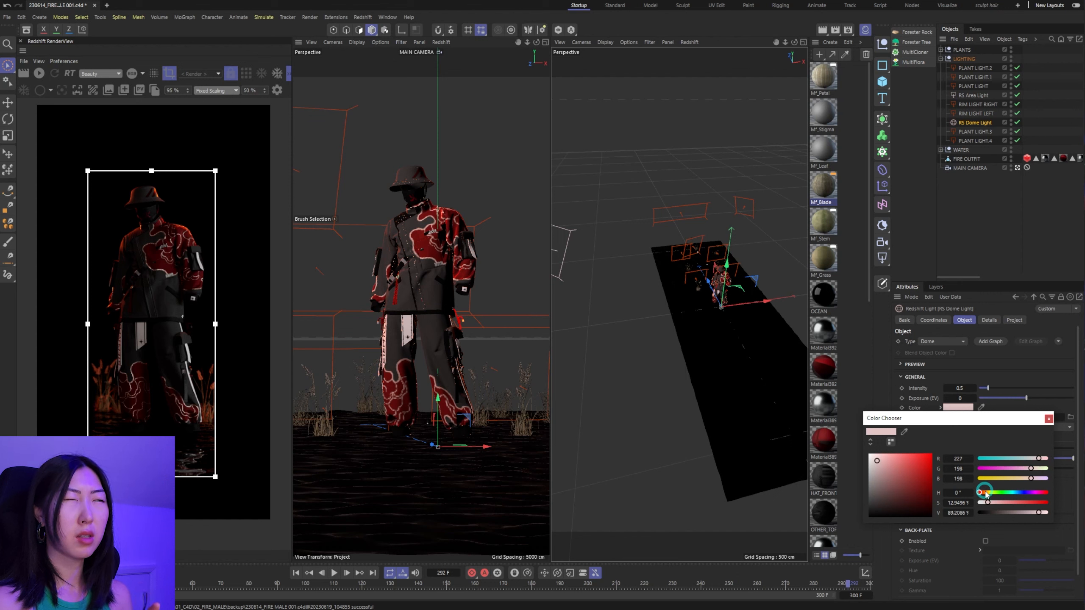
{"action": "left_click", "coordinate": [1029, 433]}
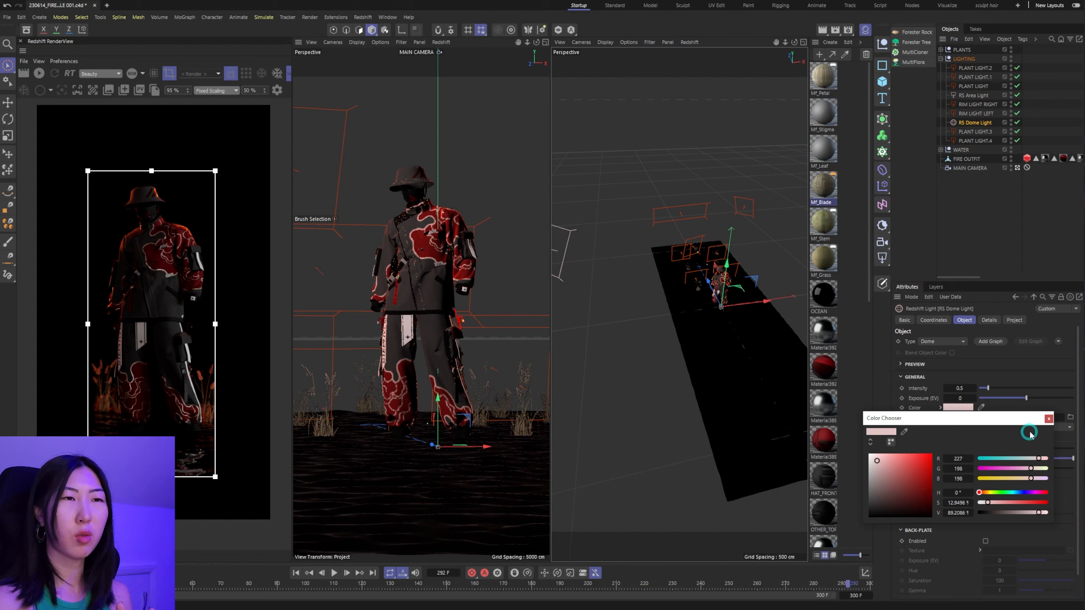
{"action": "left_click", "coordinate": [1048, 418]}
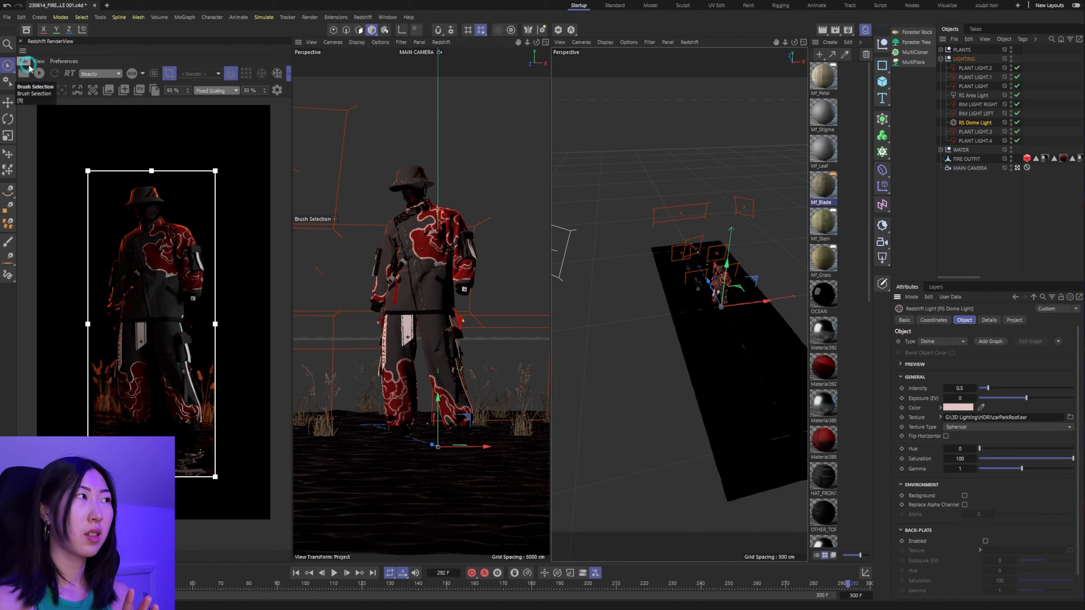
{"action": "left_click", "coordinate": [40, 72]}
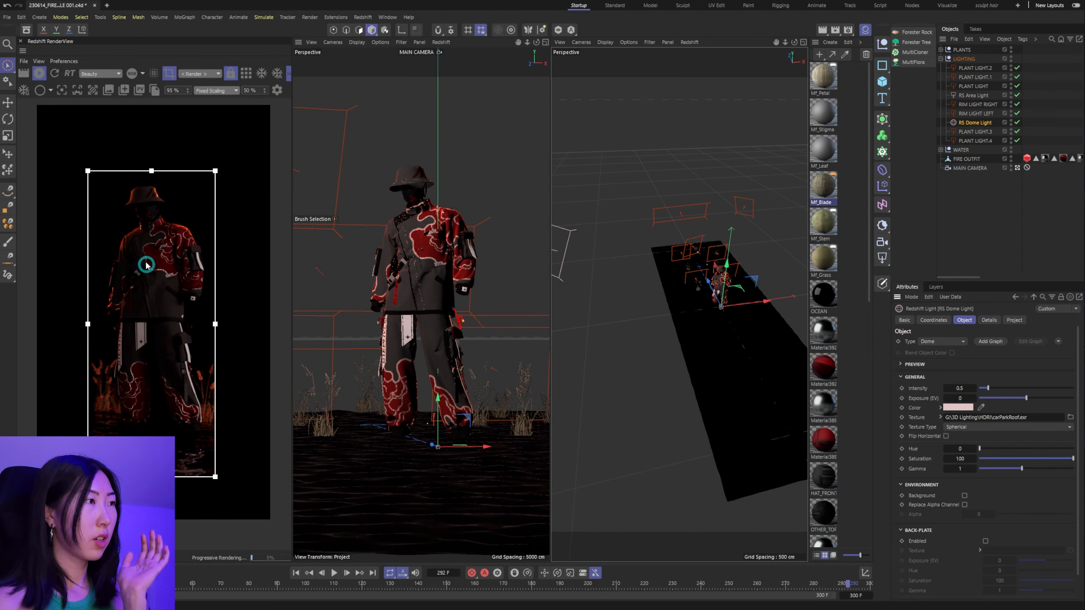
{"action": "left_click", "coordinate": [39, 72]}
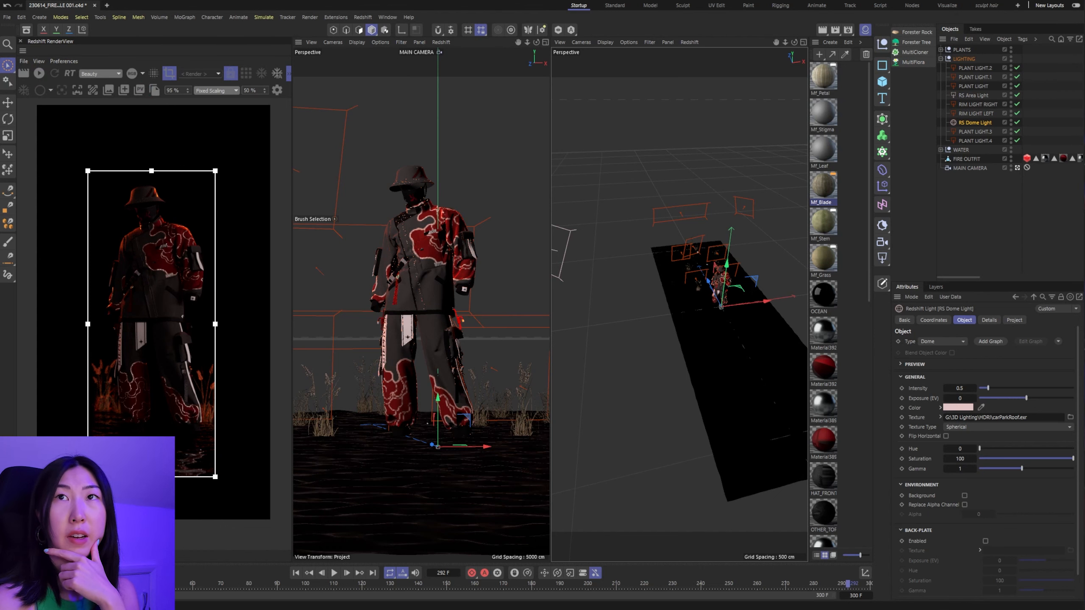
Step: Compare the last two snapshots in the Picture Viewer to examine how the pink light tints affect the character's outfit
{"action": "left_click_drag", "start_coordinate": [1084, 46], "coordinate": [472, 29]}
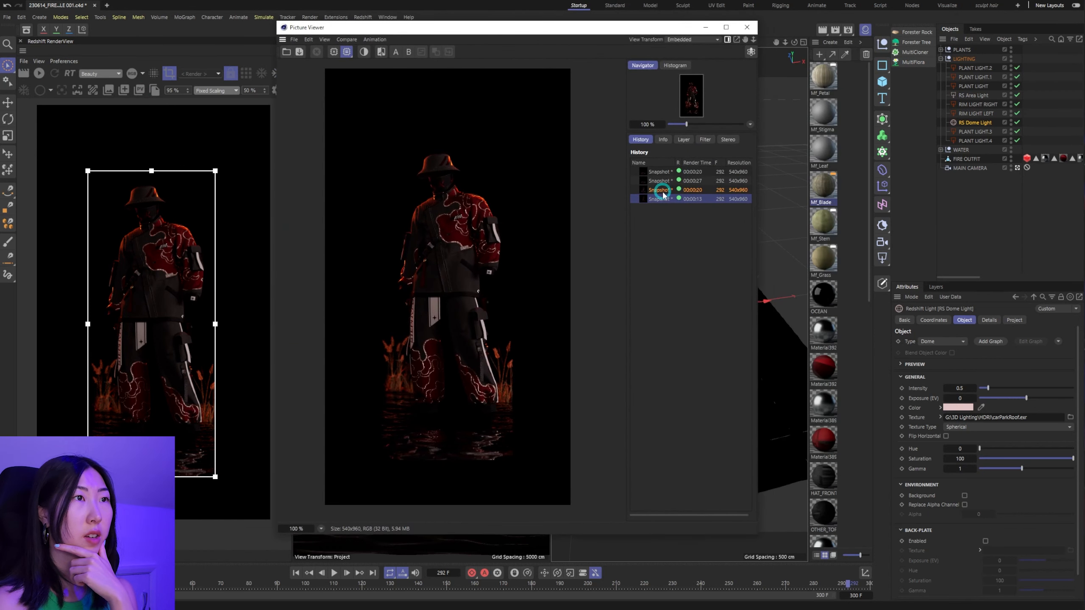
{"action": "left_click", "coordinate": [660, 191]}
{"action": "key", "text": "Down"}
{"action": "key", "text": "Up"}
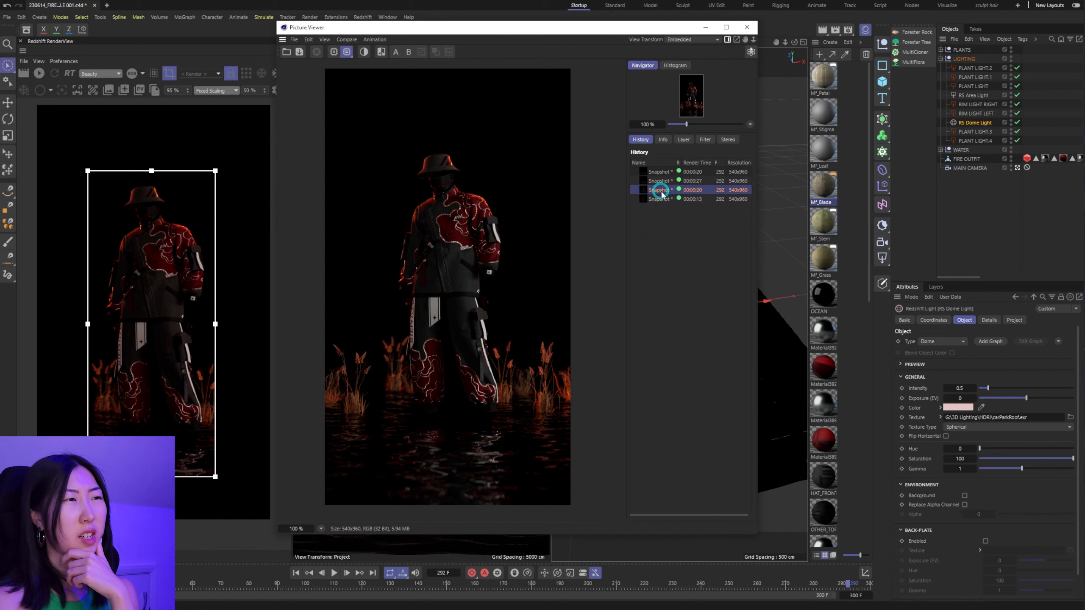
{"action": "key", "text": "Down"}
{"action": "key", "text": "Up"}
{"action": "key", "text": "Down"}
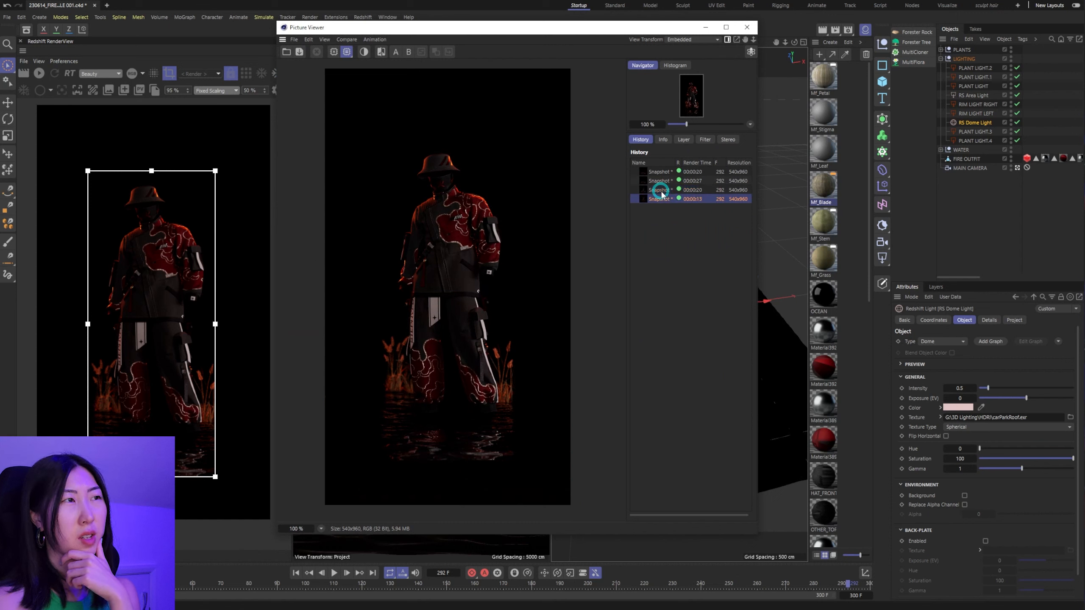
{"action": "key", "text": "Up"}
{"action": "key", "text": "Down"}
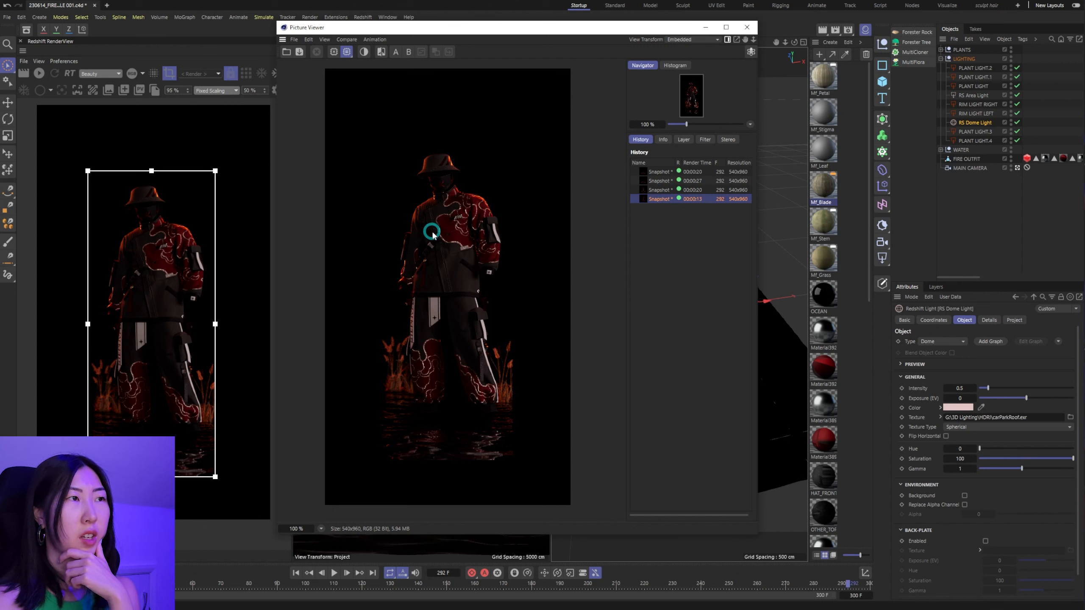
{"action": "key", "text": "Up"}
{"action": "key", "text": "Down"}
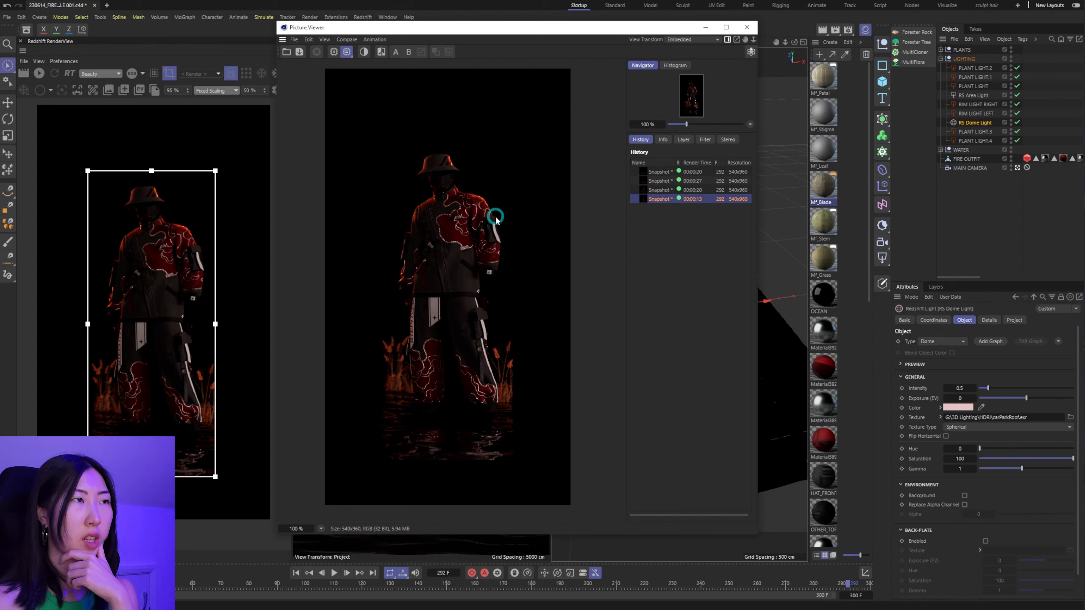
{"action": "left_click", "coordinate": [660, 191]}
{"action": "key", "text": "Down"}
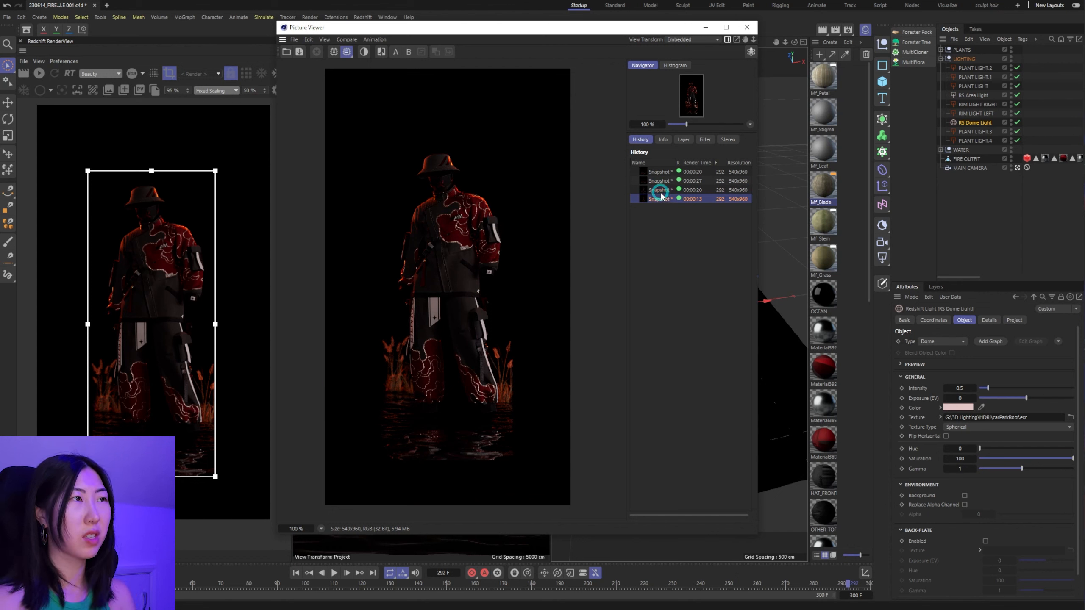
{"action": "key", "text": "Up"}
{"action": "key", "text": "Down"}
{"action": "key", "text": "Up"}
{"action": "key", "text": "Down"}
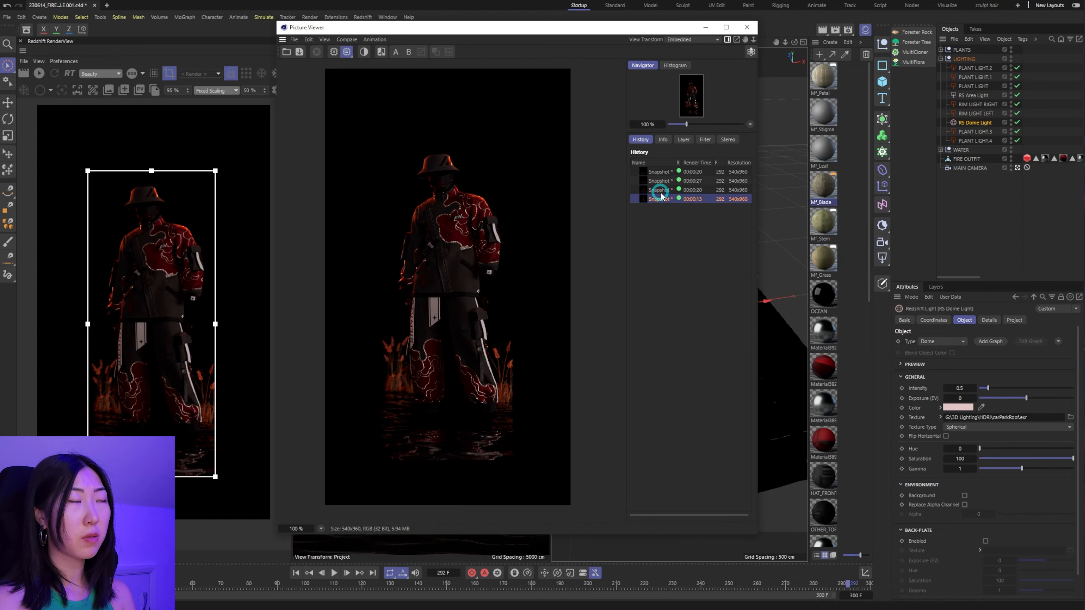
{"action": "key", "text": "Up"}
{"action": "key", "text": "Down"}
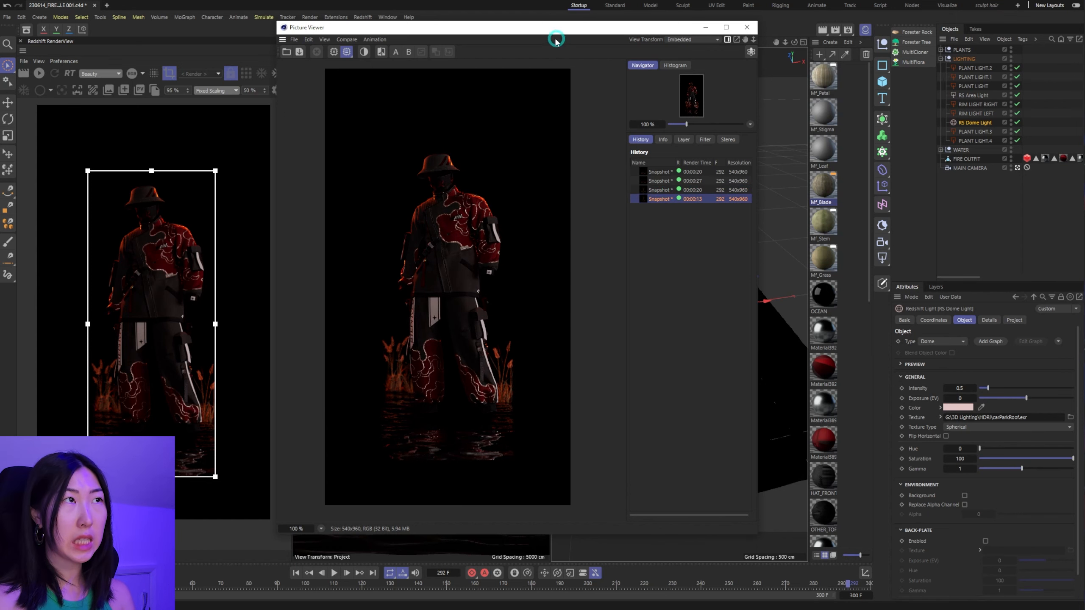
{"action": "left_click_drag", "start_coordinate": [533, 29], "coordinate": [1084, 47]}
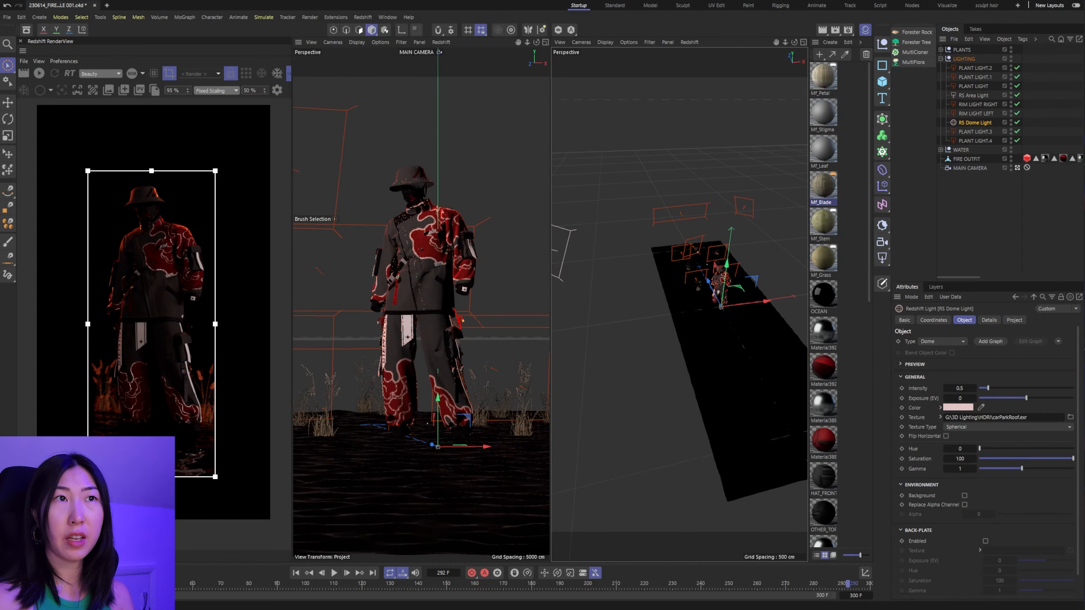
Step: Reduce the RS Area Light's pink tint to about RGB 196, 189, 189 and rerender the region around the character
{"action": "left_click", "coordinate": [973, 96]}
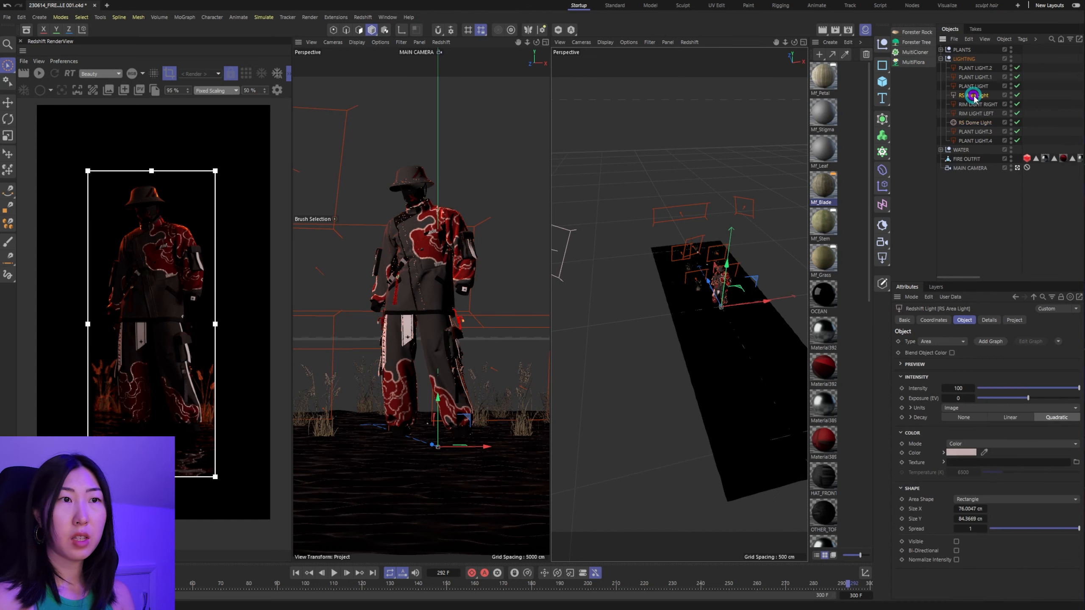
{"action": "left_click", "coordinate": [961, 453]}
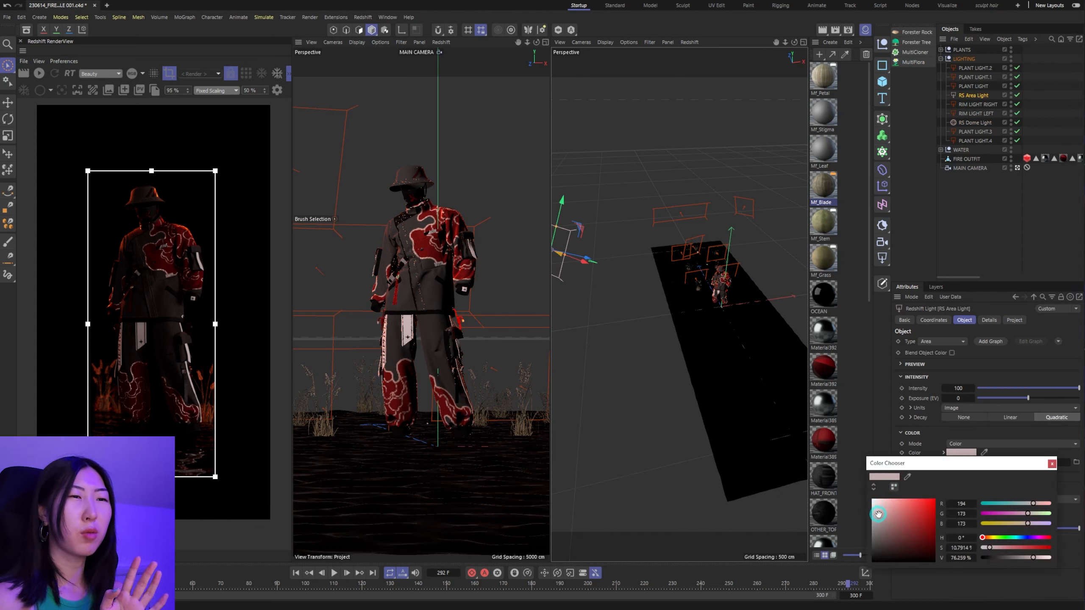
{"action": "left_click_drag", "start_coordinate": [876, 515], "coordinate": [874, 511]}
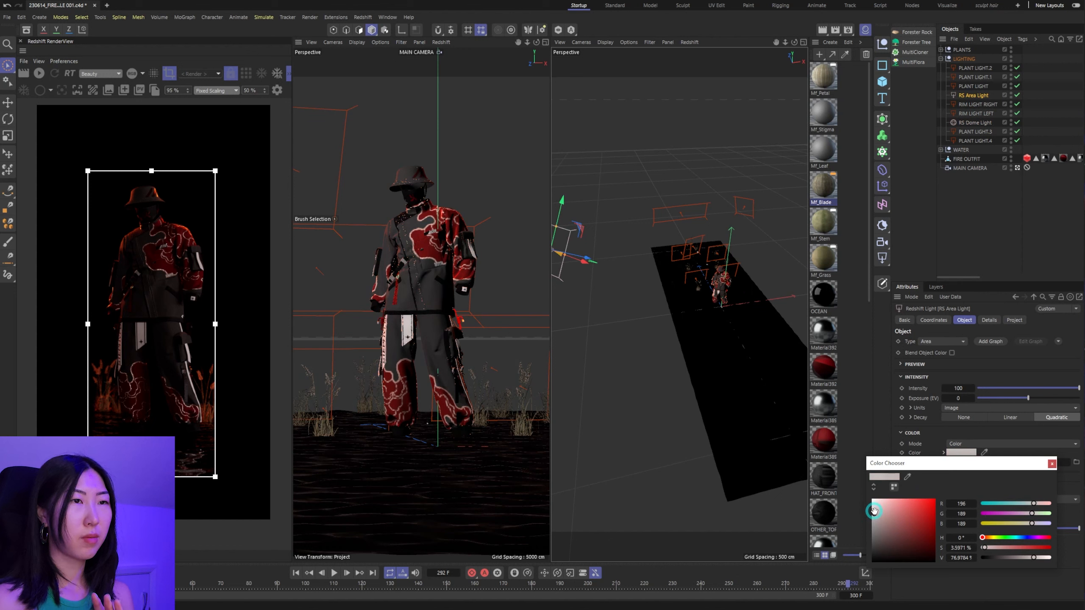
{"action": "left_click", "coordinate": [1051, 463]}
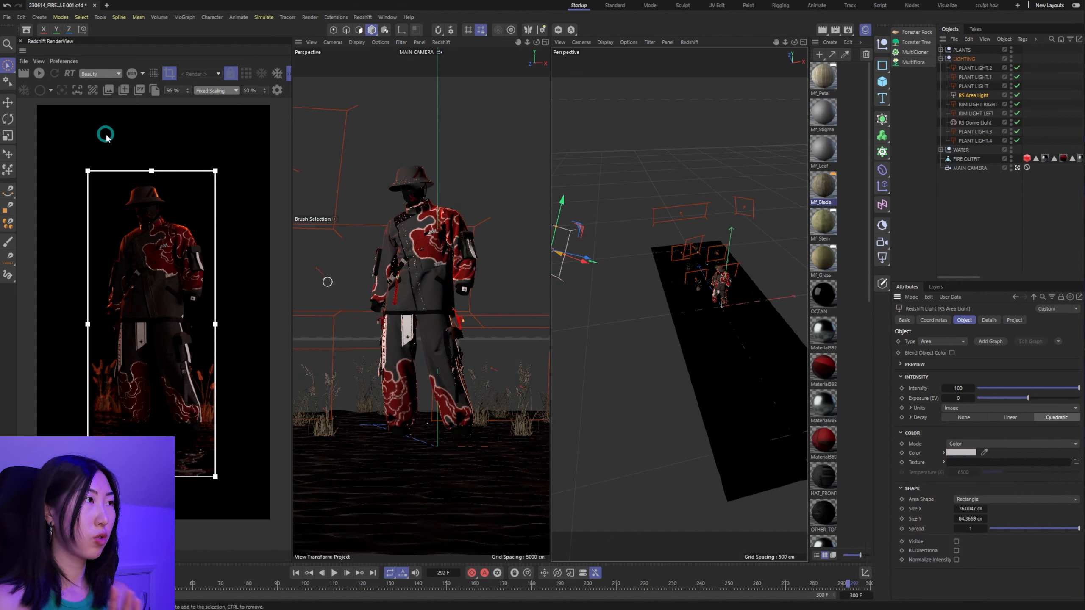
{"action": "left_click", "coordinate": [42, 72]}
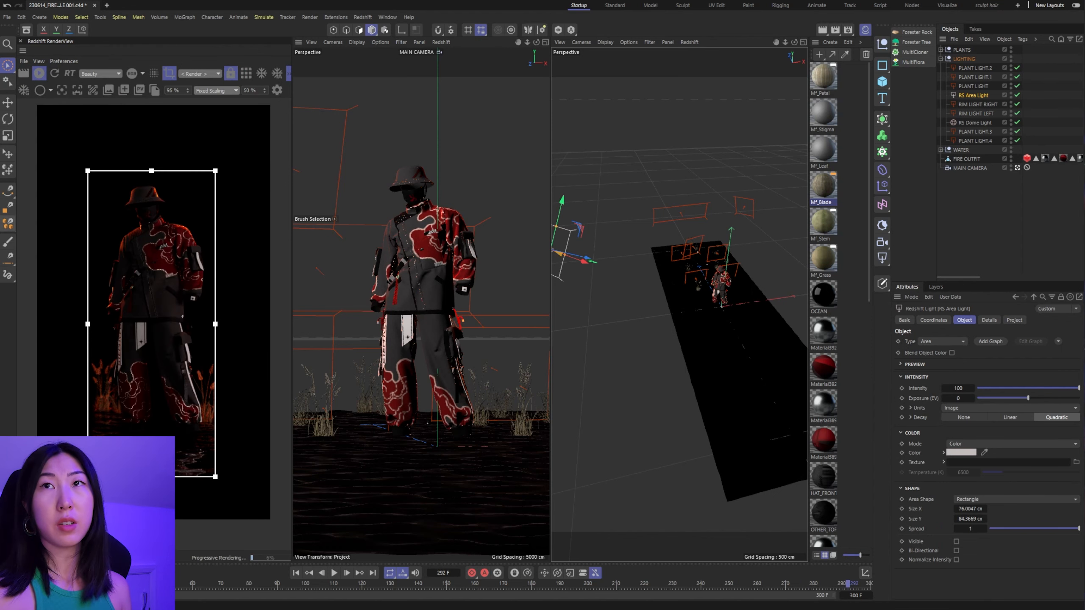
Step: Compare the last two render snapshots in the Picture Viewer to examine how the light tints alter the whole figure
{"action": "left_click_drag", "start_coordinate": [1, 86], "coordinate": [506, 55]}
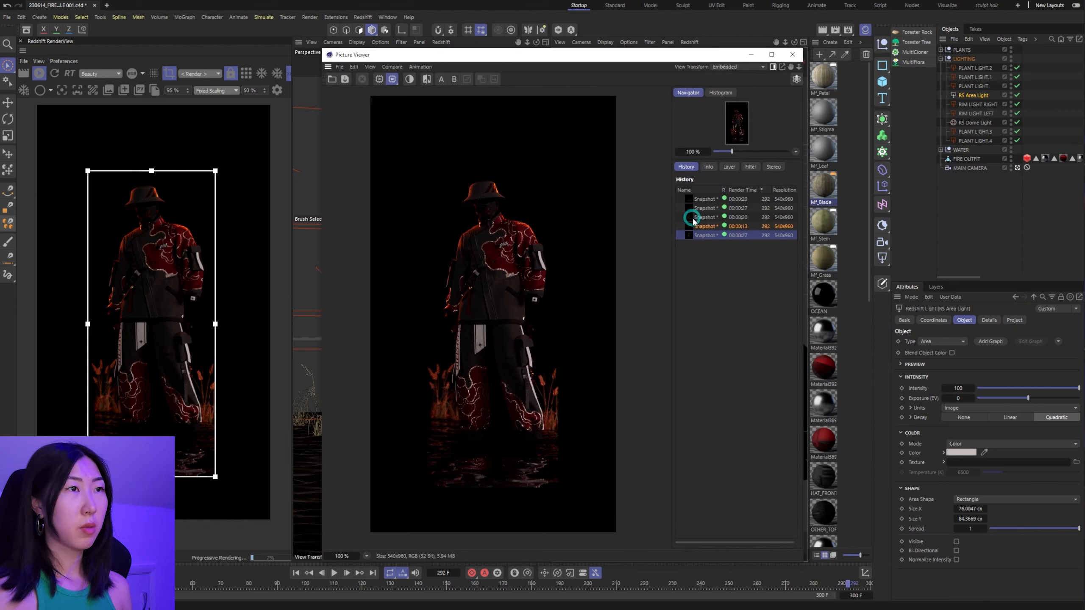
{"action": "left_click", "coordinate": [39, 73]}
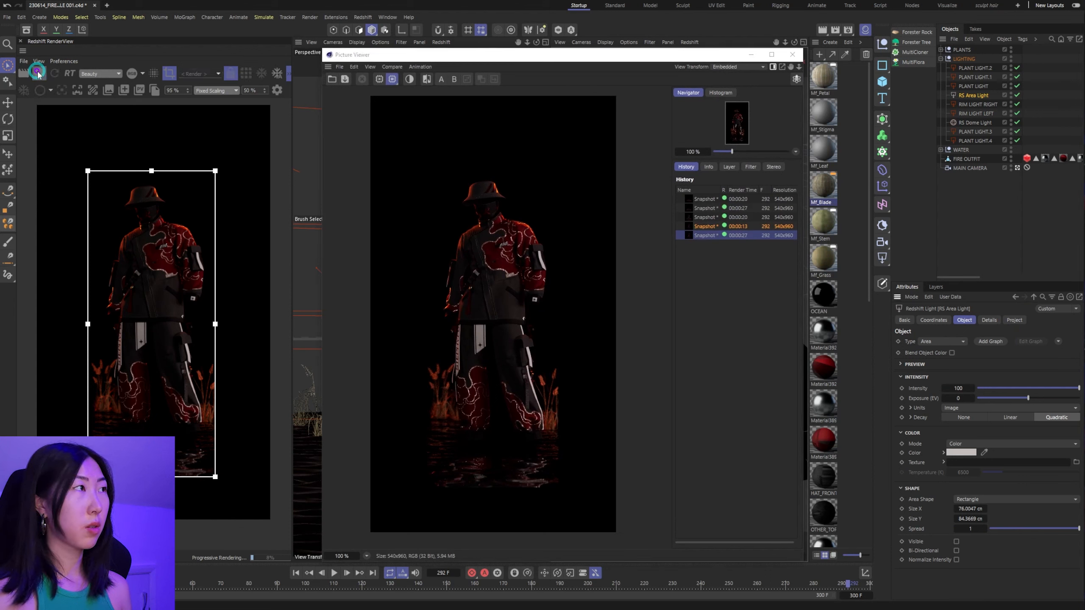
{"action": "left_click", "coordinate": [704, 226]}
{"action": "key", "text": "Down"}
{"action": "key", "text": "Up"}
{"action": "key", "text": "Up"}
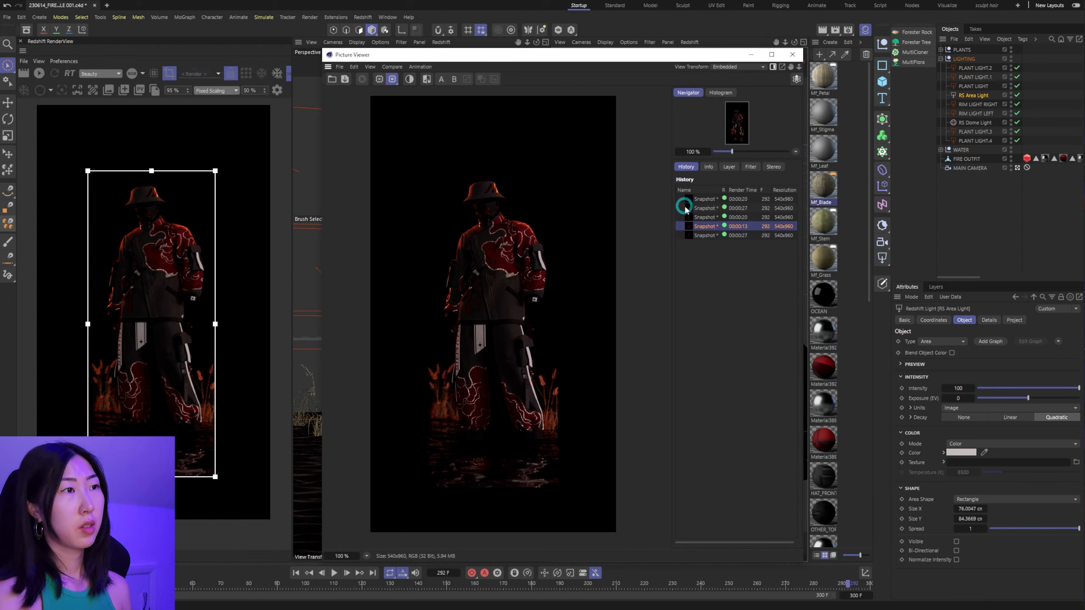
{"action": "key", "text": "Down"}
{"action": "key", "text": "Down"}
{"action": "key", "text": "Up"}
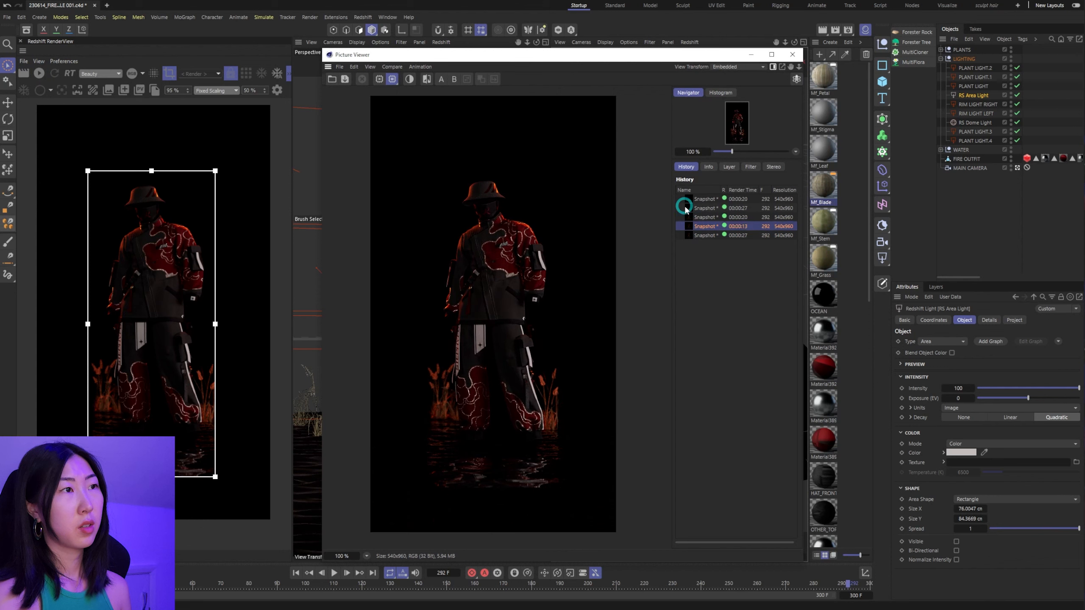
{"action": "key", "text": "Down"}
{"action": "key", "text": "Up"}
{"action": "key", "text": "Down"}
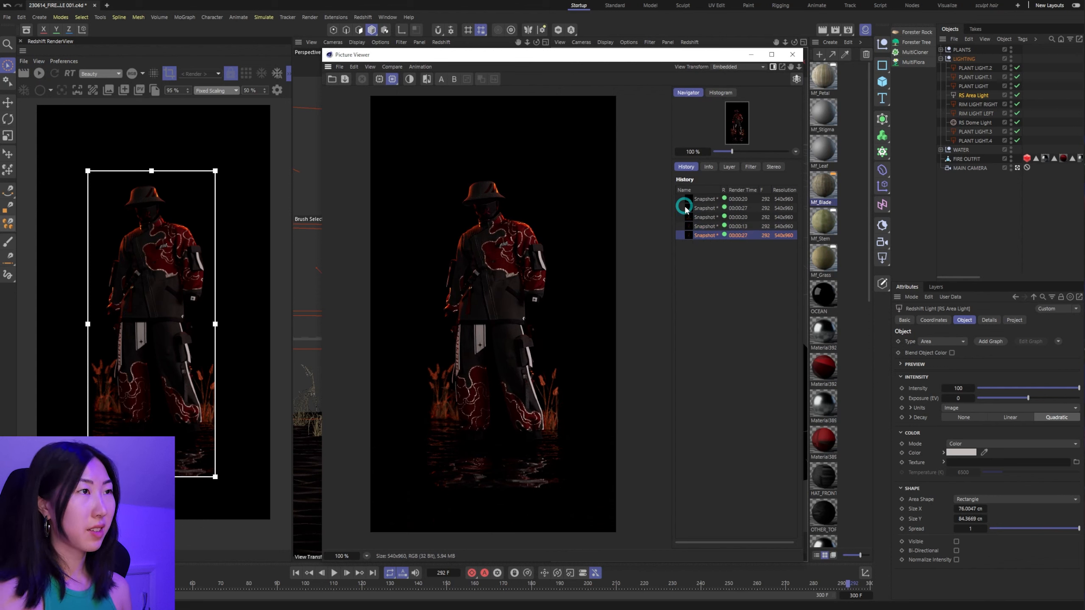
{"action": "key", "text": "Up"}
Step: Compare the last three snapshots at 200% zoom to examine the outfit's colours under the different light tints, then put the Picture Viewer away
{"action": "scroll", "coordinate": [508, 226], "scroll_direction": "up", "scroll_amount": 1}
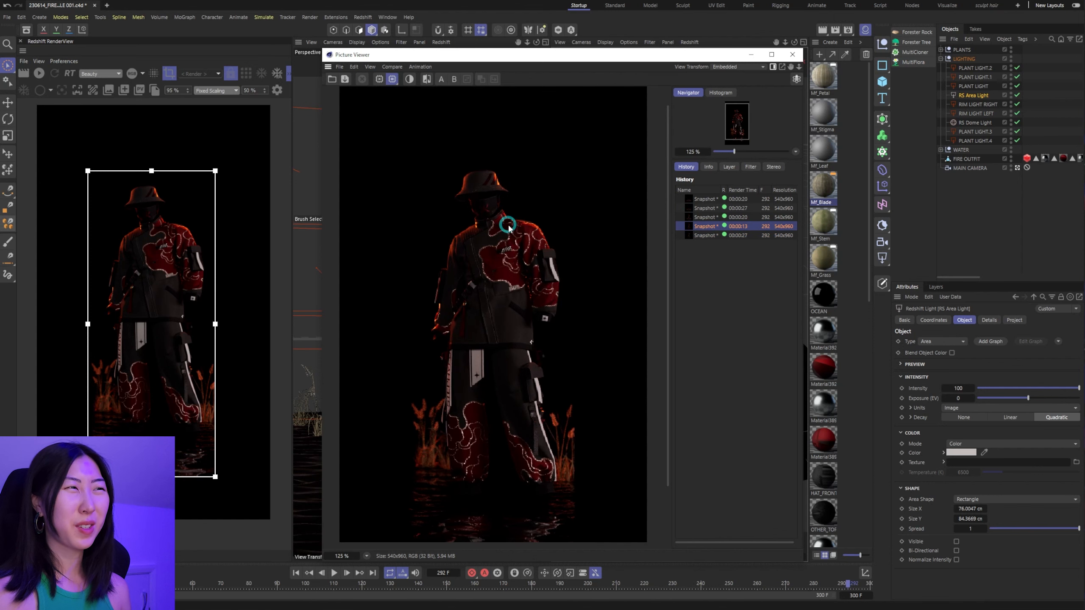
{"action": "scroll", "coordinate": [508, 227], "scroll_direction": "up", "scroll_amount": 3}
{"action": "left_click", "coordinate": [706, 235]}
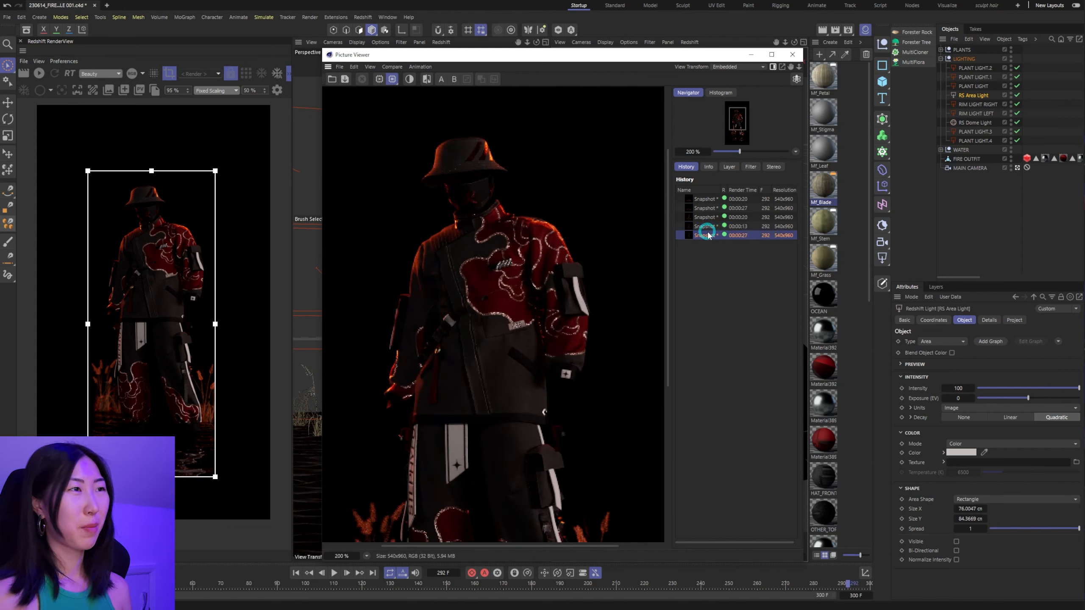
{"action": "key", "text": "Up"}
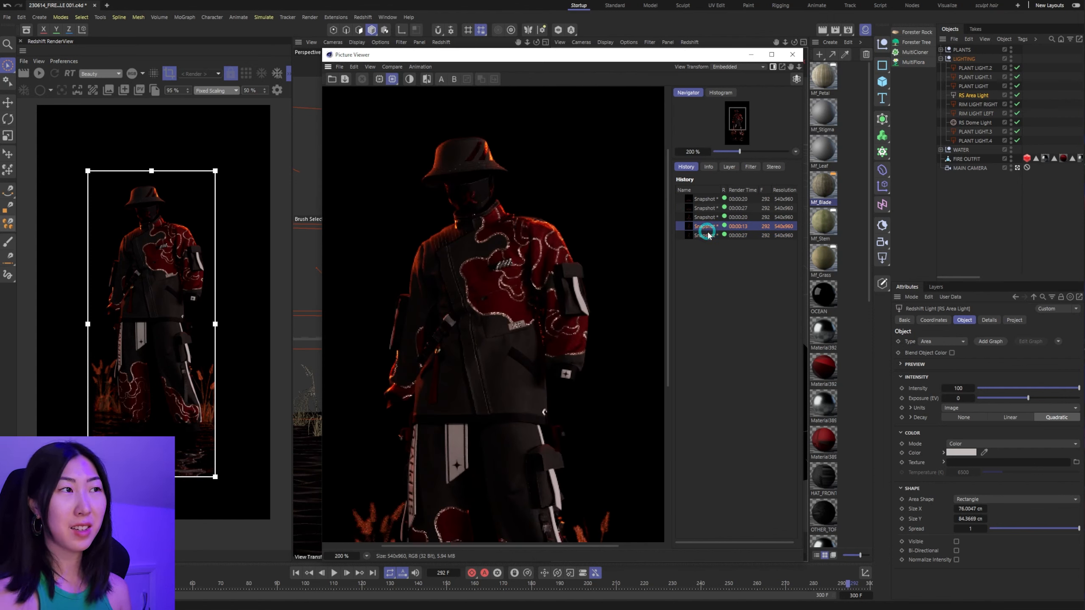
{"action": "key", "text": "Down"}
{"action": "key", "text": "Up"}
{"action": "key", "text": "Down"}
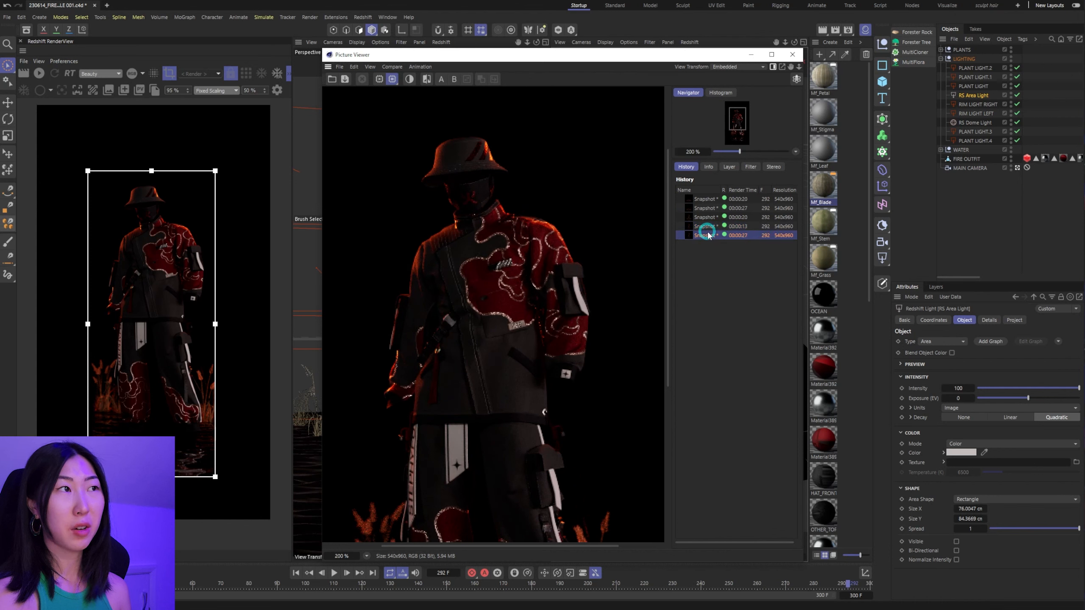
{"action": "key", "text": "Up"}
{"action": "key", "text": "Down"}
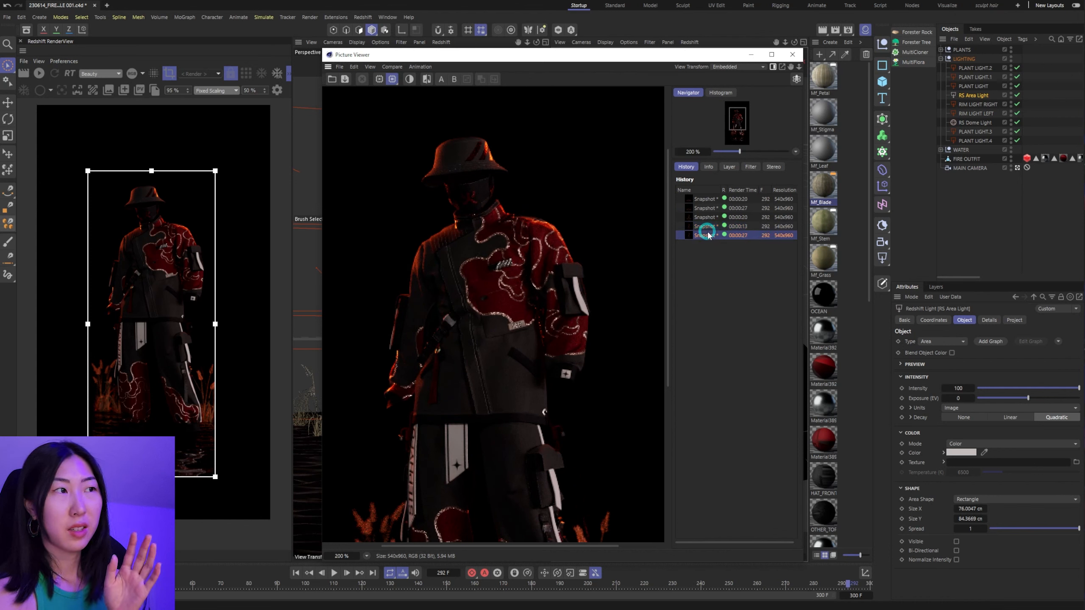
{"action": "key", "text": "Up"}
{"action": "key", "text": "Up"}
{"action": "key", "text": "Down"}
{"action": "key", "text": "Up"}
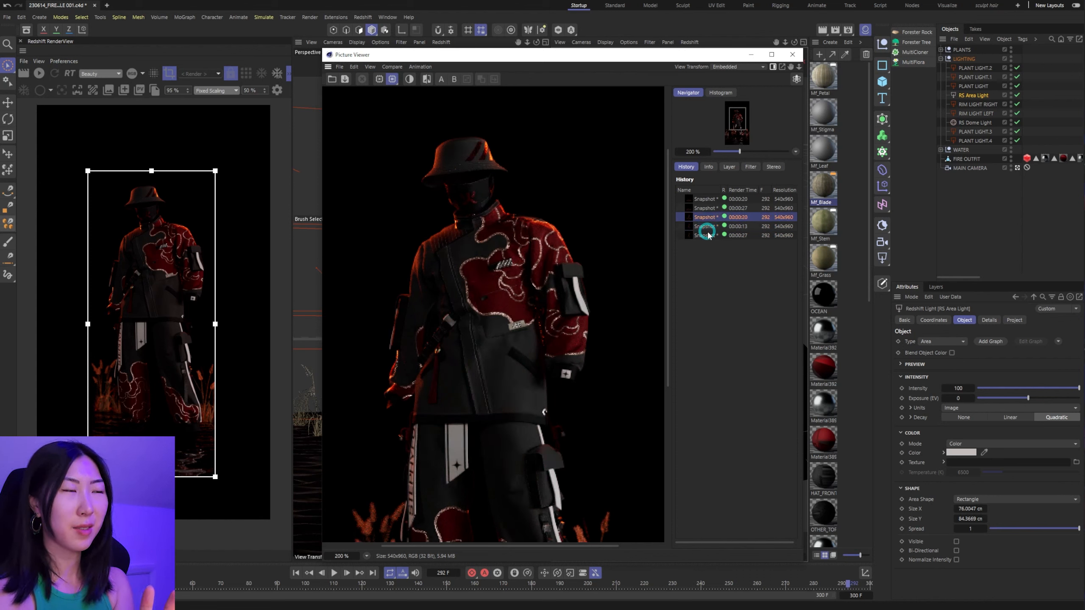
{"action": "key", "text": "Down"}
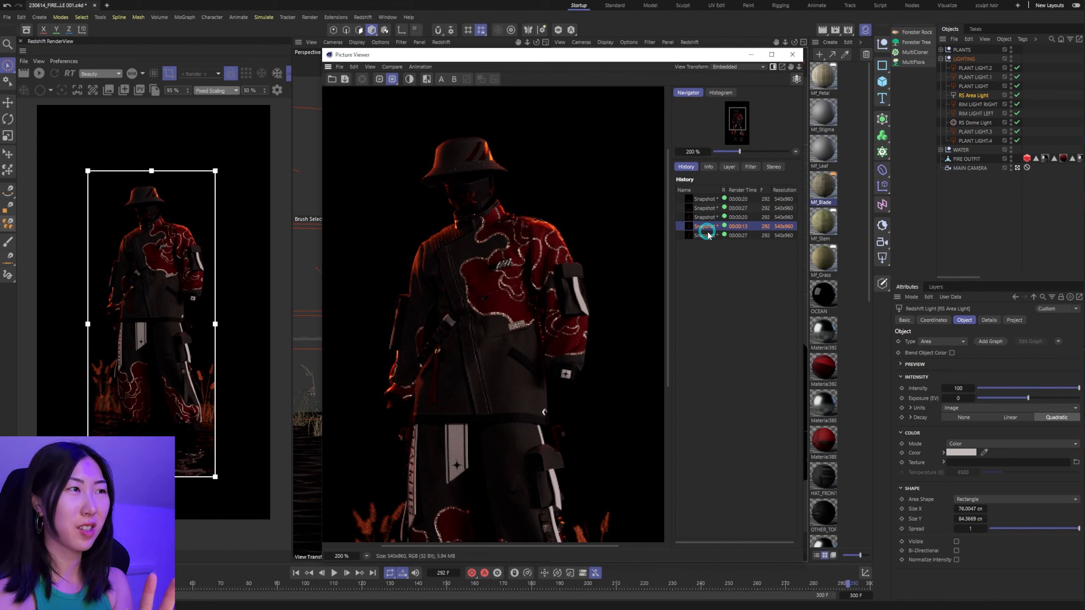
{"action": "key", "text": "Up"}
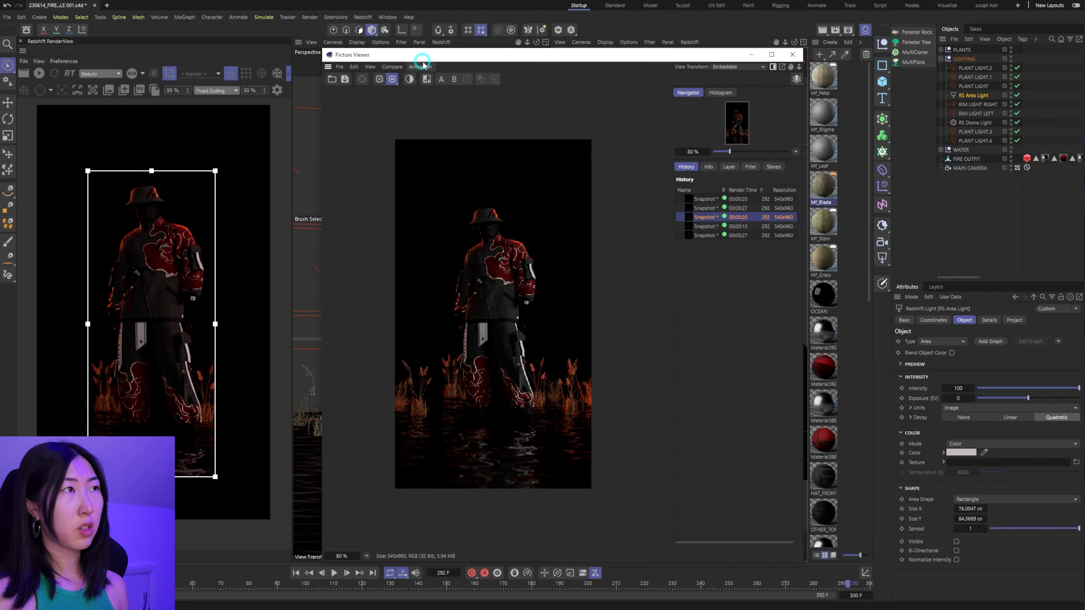
{"action": "left_click_drag", "start_coordinate": [410, 54], "coordinate": [1084, 102]}
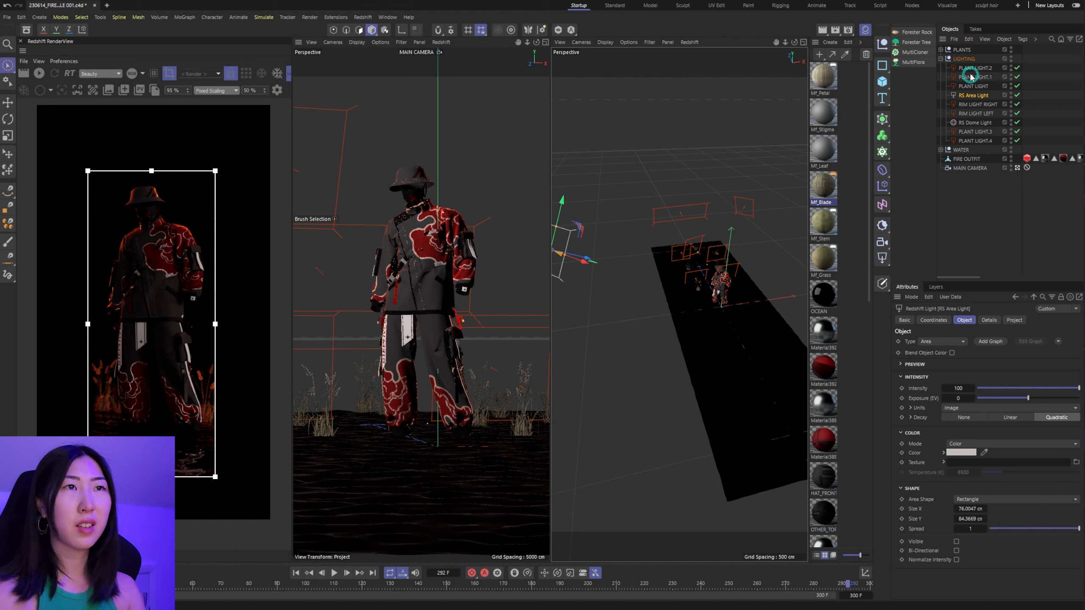
Step: Highlight all five plant lights and the PLANTS group and examine their placement around the character in the free perspective view
{"action": "left_click", "coordinate": [966, 60]}
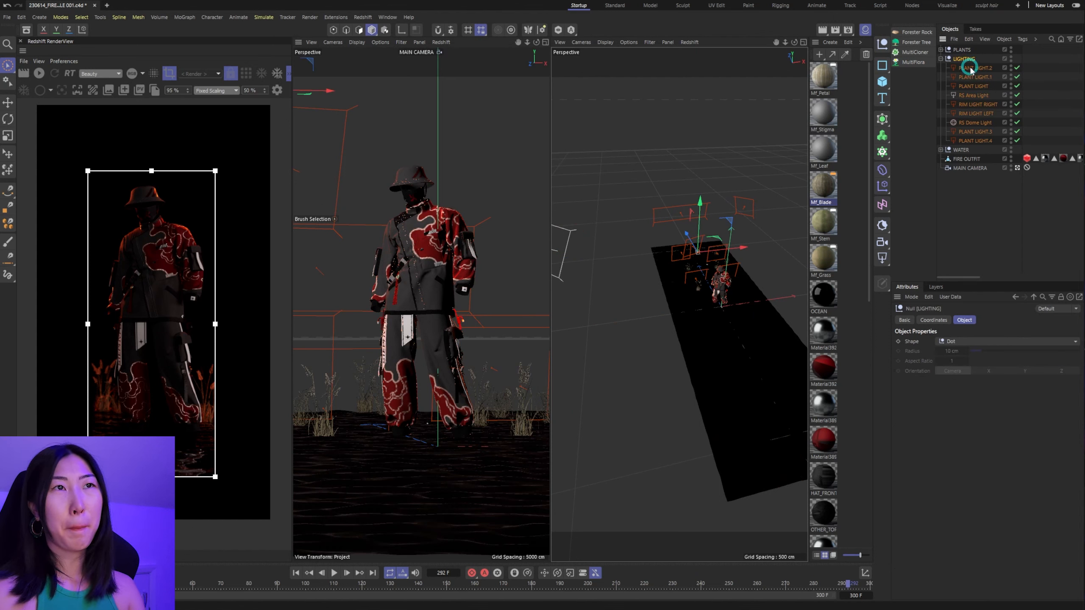
{"action": "left_click", "coordinate": [969, 68]}
{"action": "left_click", "coordinate": [972, 86], "text": "shift"}
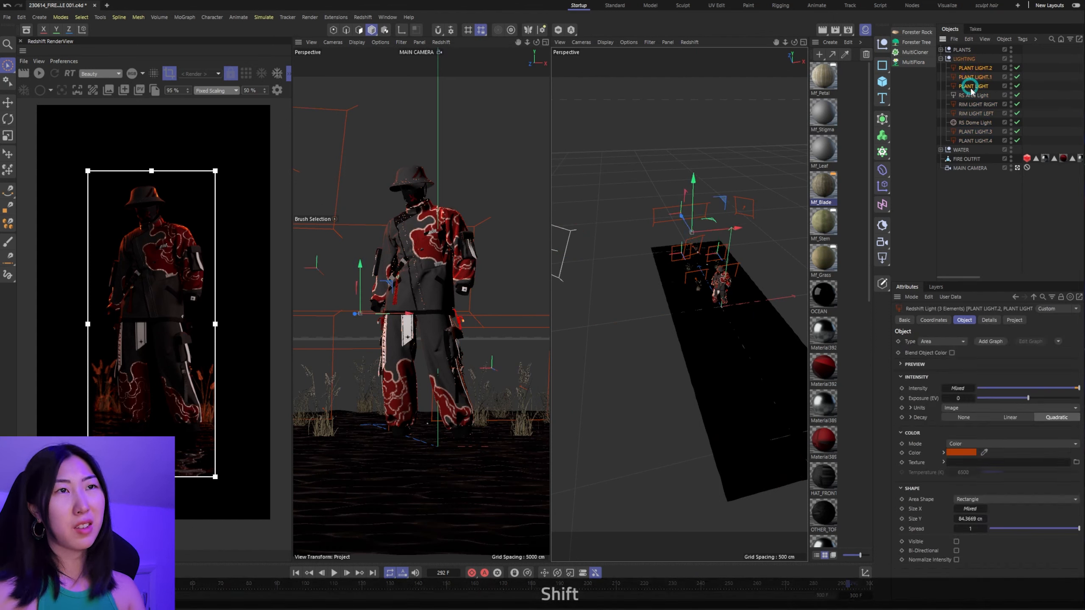
{"action": "left_click", "coordinate": [975, 132], "text": "ctrl"}
{"action": "left_click", "coordinate": [974, 141], "text": "ctrl"}
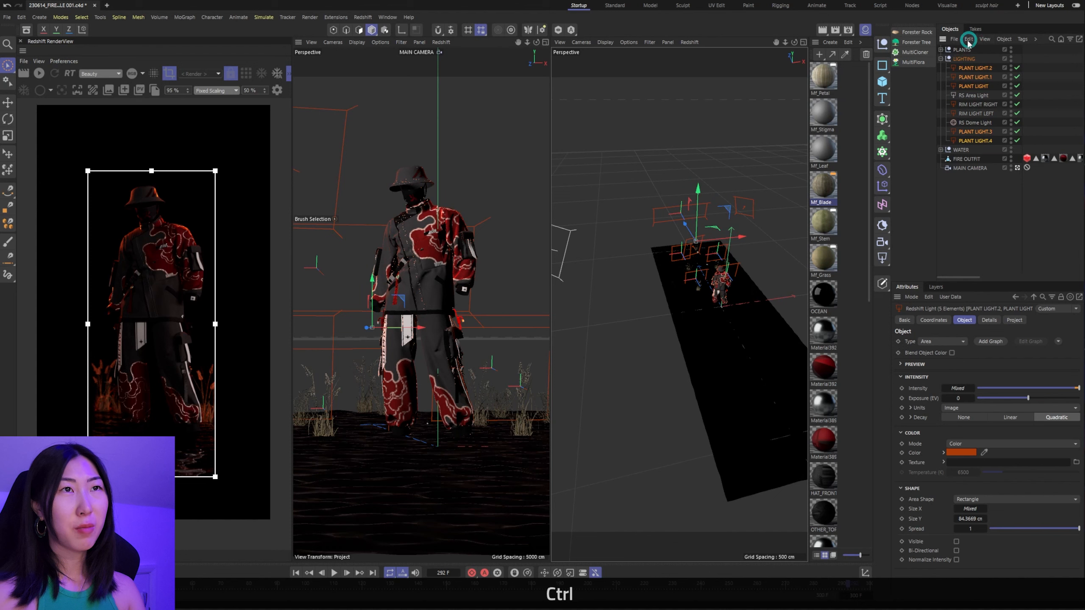
{"action": "left_click", "coordinate": [962, 49], "text": "ctrl"}
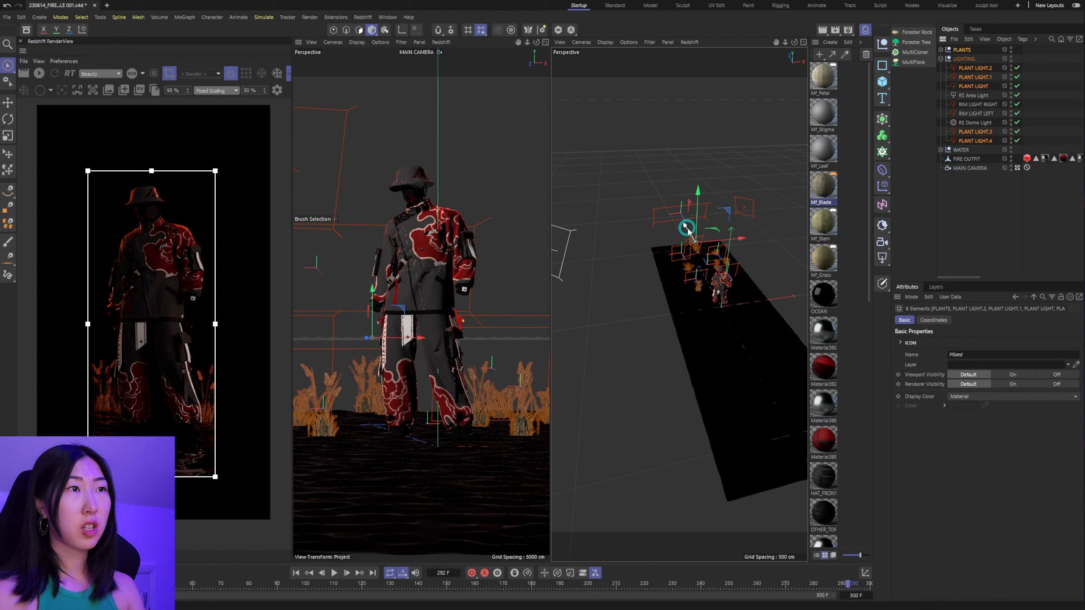
{"action": "left_click_drag", "start_coordinate": [683, 226], "coordinate": [741, 235]}
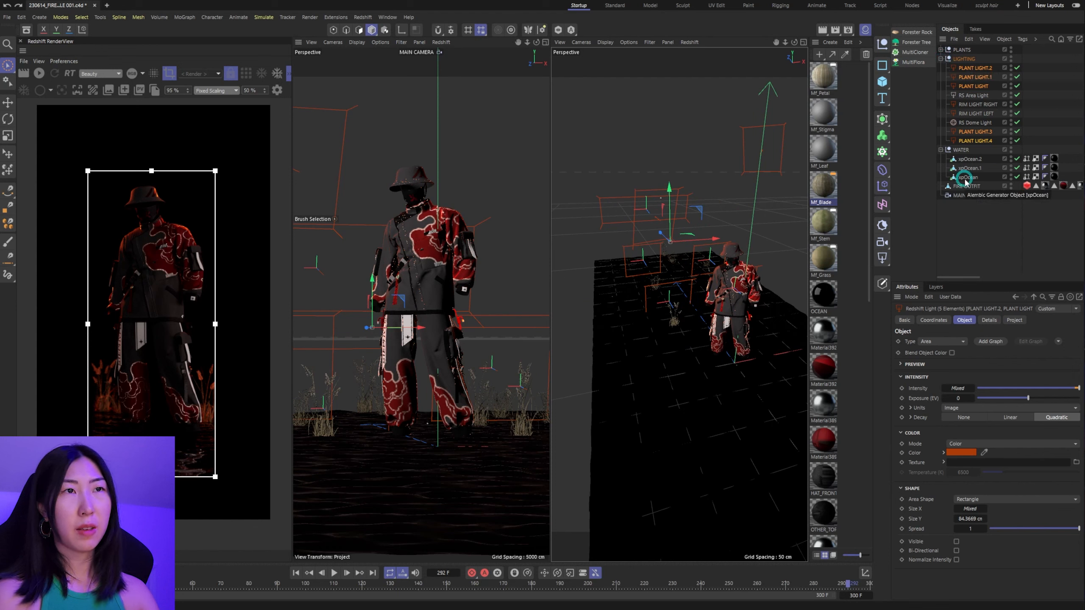
Step: Set MAIN CAMERA's depth-of-field aperture to 0.5 with FIRE OUTFIT as focus object, widen the render region over the plants on both sides, and rerender
{"action": "left_click", "coordinate": [964, 194]}
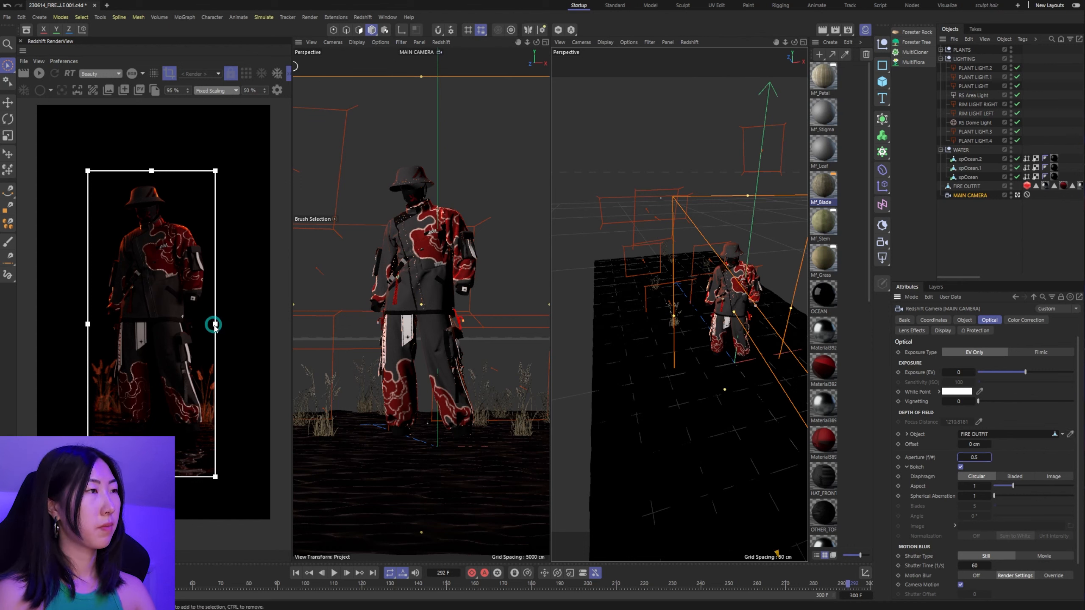
{"action": "left_click_drag", "start_coordinate": [215, 325], "coordinate": [247, 324]}
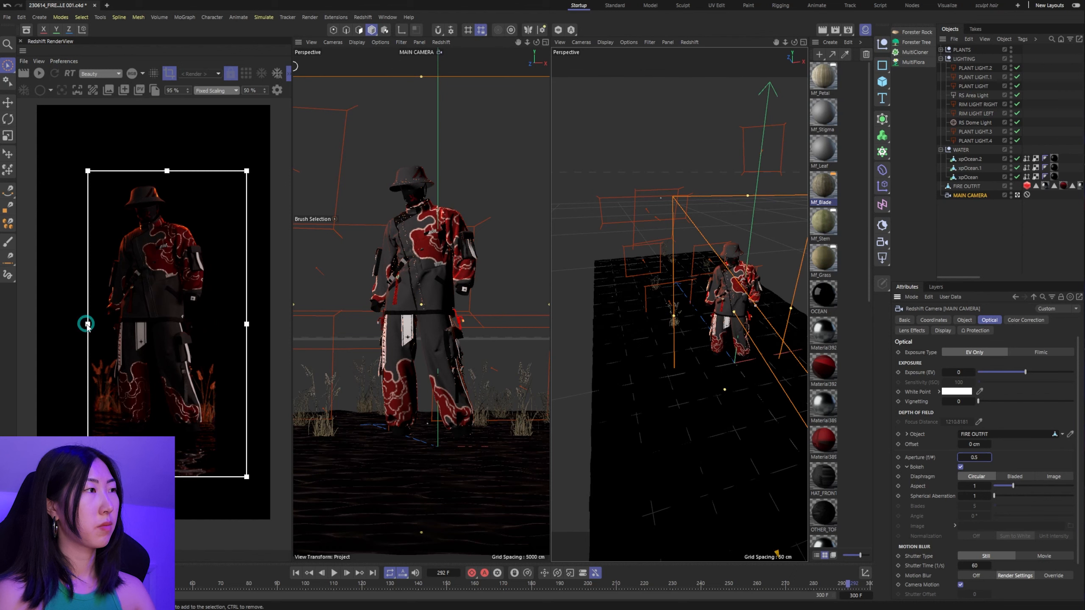
{"action": "left_click_drag", "start_coordinate": [88, 324], "coordinate": [55, 324]}
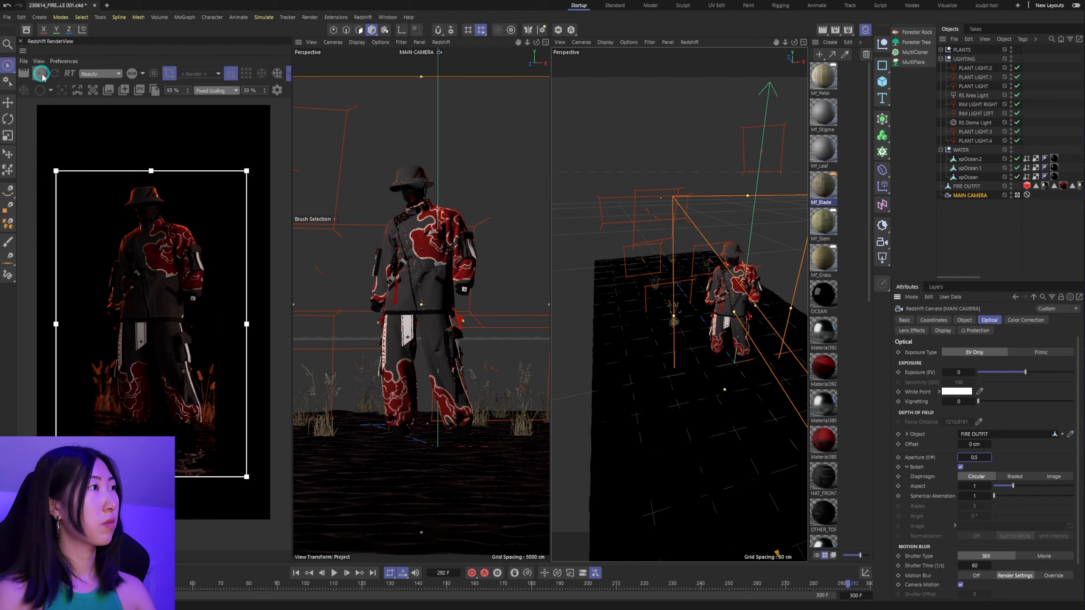
{"action": "left_click", "coordinate": [40, 73]}
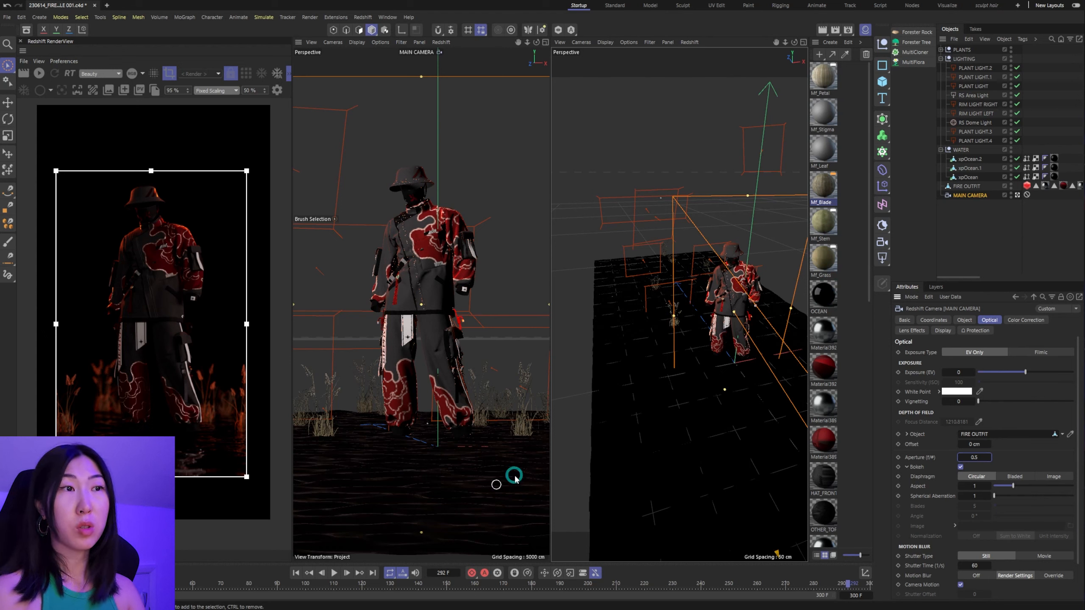
Step: Clear the colour texture from the Mf_Grass material and darken its base colour to a 10% value
{"action": "double_click", "coordinate": [826, 267]}
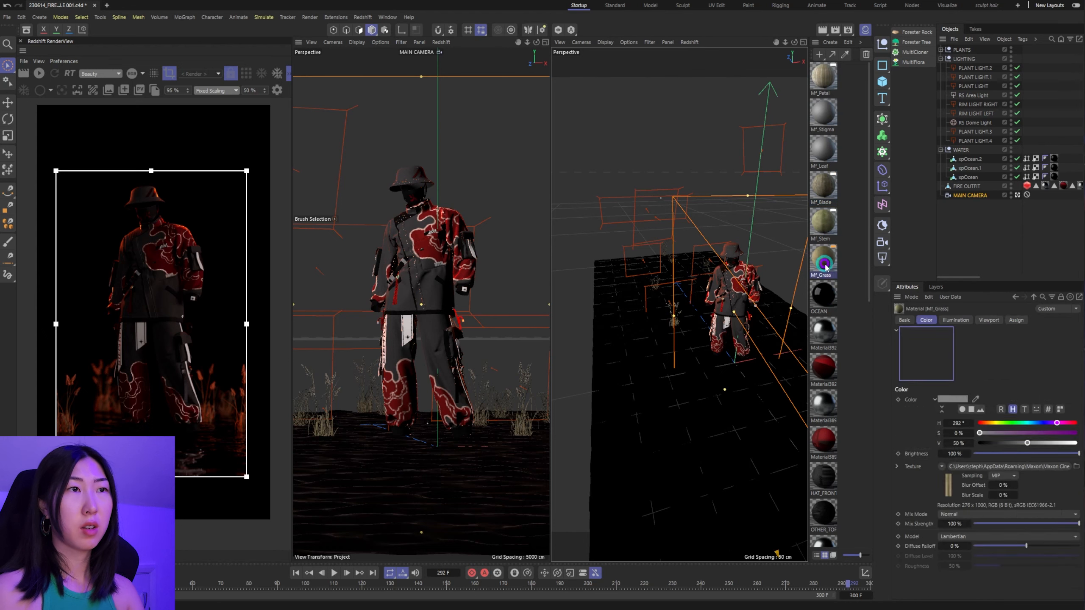
{"action": "left_click_drag", "start_coordinate": [909, 257], "coordinate": [489, 171]}
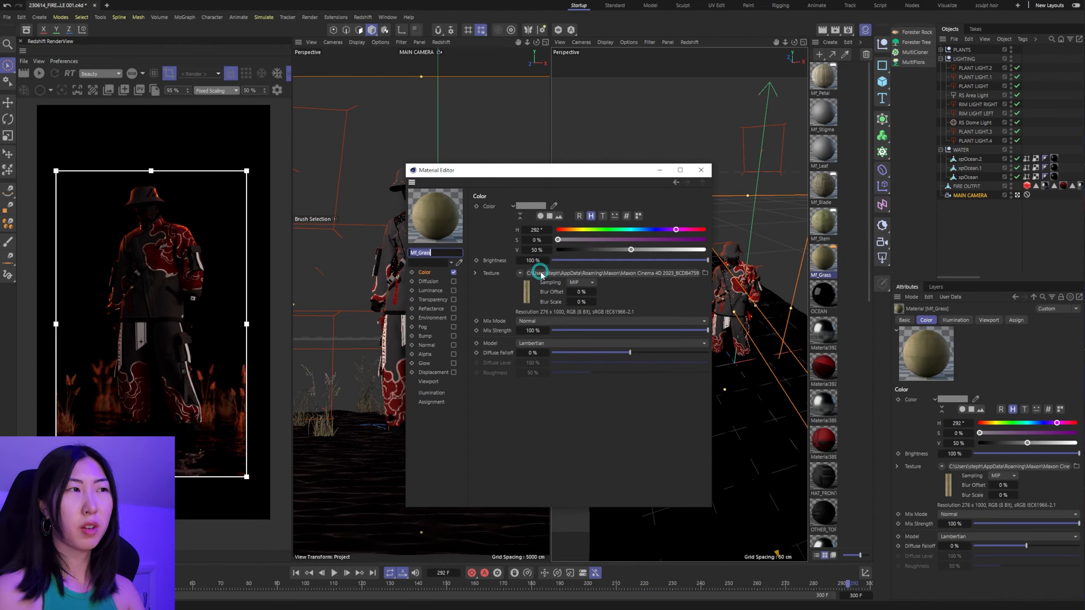
{"action": "left_click", "coordinate": [519, 272]}
{"action": "left_click", "coordinate": [528, 298]}
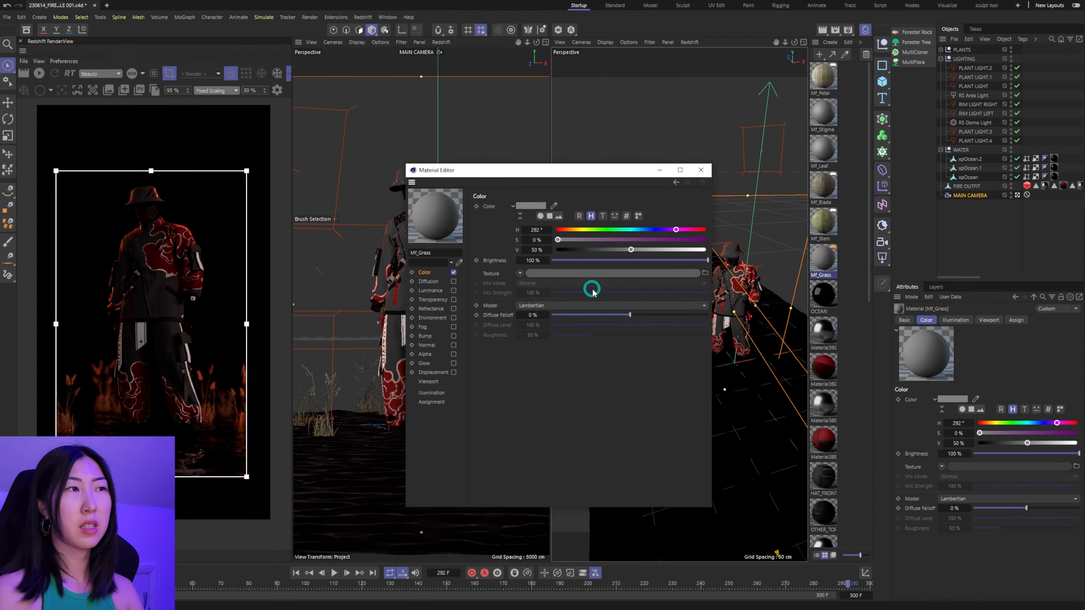
{"action": "left_click", "coordinate": [574, 251]}
{"action": "left_click_drag", "start_coordinate": [575, 252], "coordinate": [563, 253]}
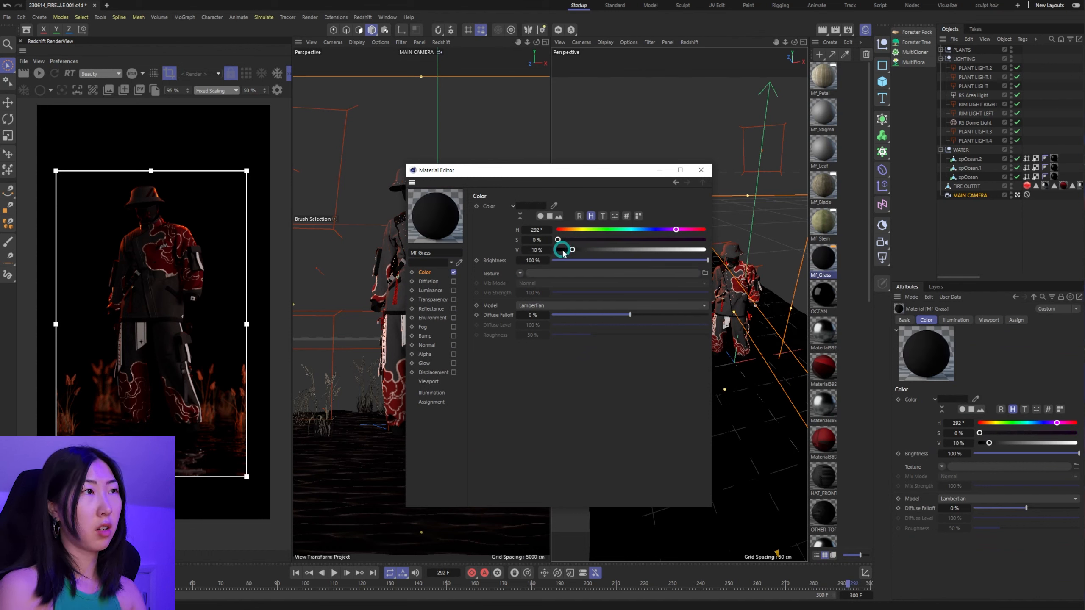
Step: Enable reflectance on Mf_Grass with 37% global reflection and 30% global specular brightness, and reduce the Default Specular layer's strength
{"action": "left_click", "coordinate": [454, 309]}
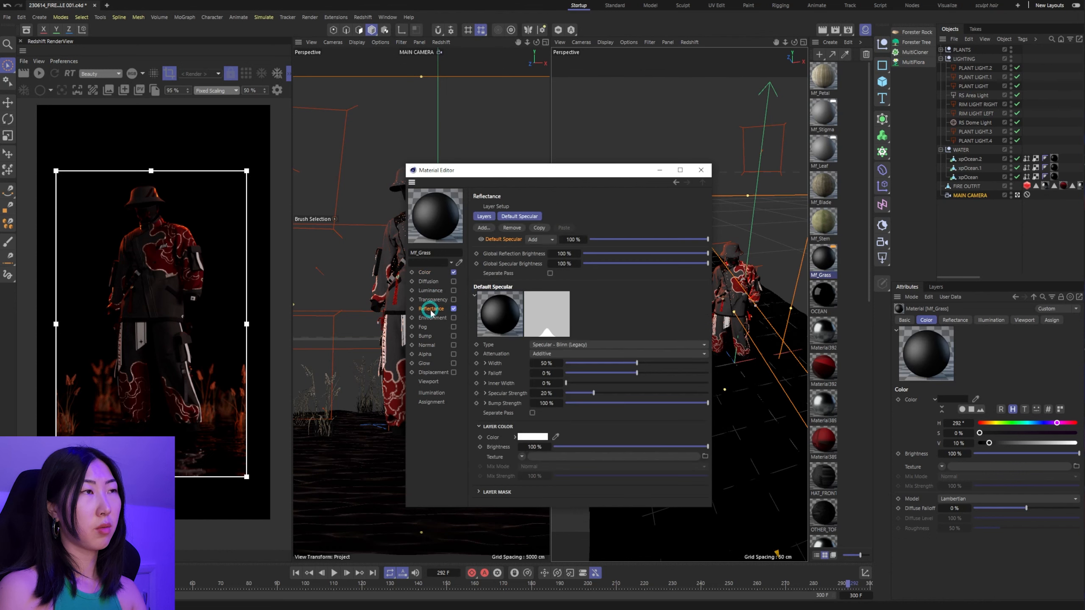
{"action": "left_click", "coordinate": [453, 309]}
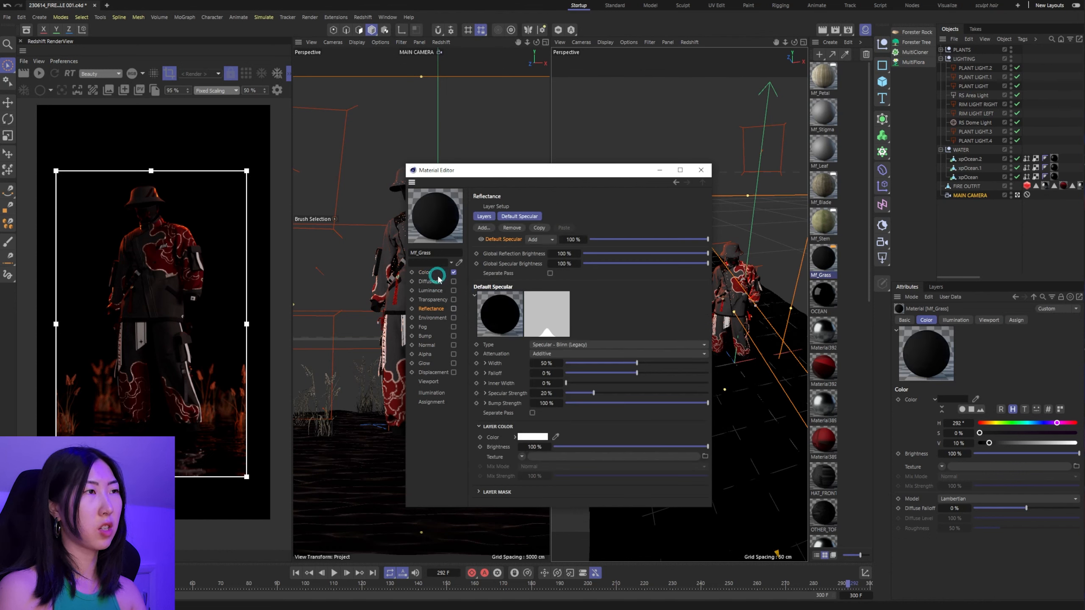
{"action": "left_click", "coordinate": [424, 272]}
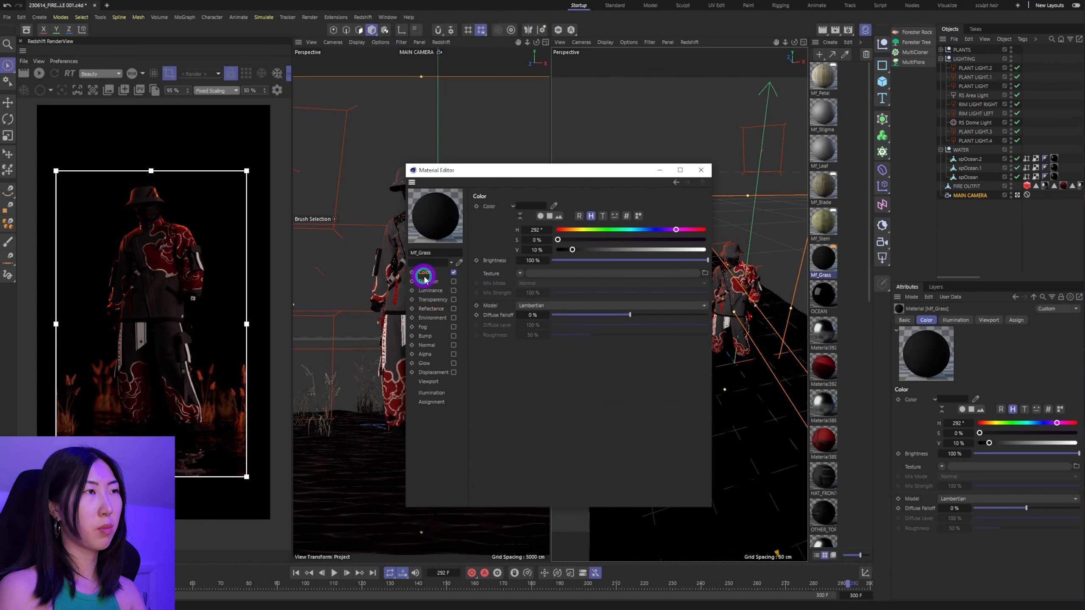
{"action": "left_click", "coordinate": [454, 309]}
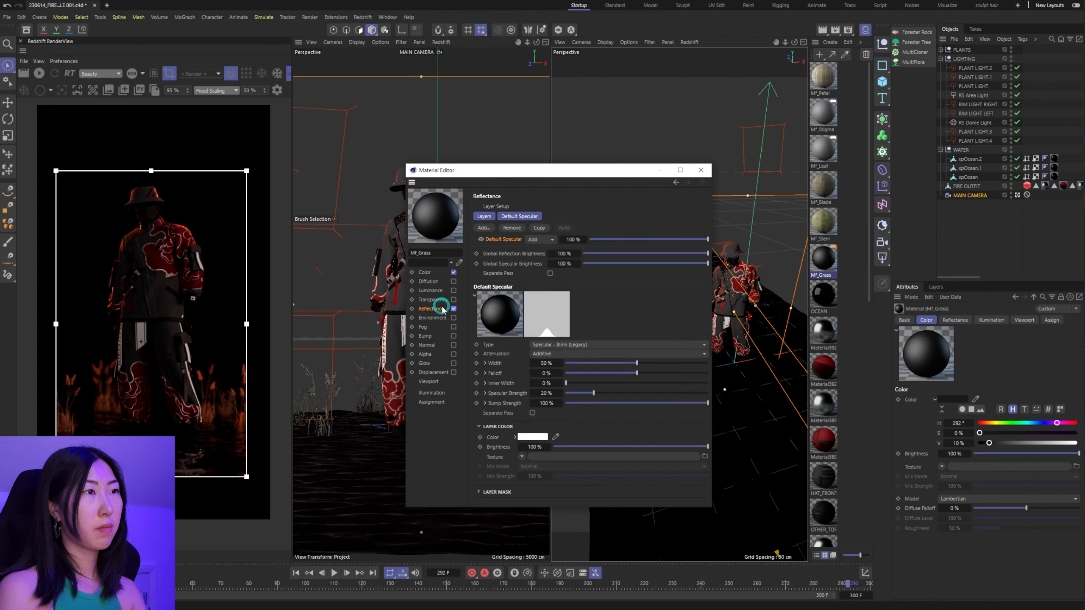
{"action": "left_click", "coordinate": [628, 253]}
{"action": "left_click", "coordinate": [621, 263]}
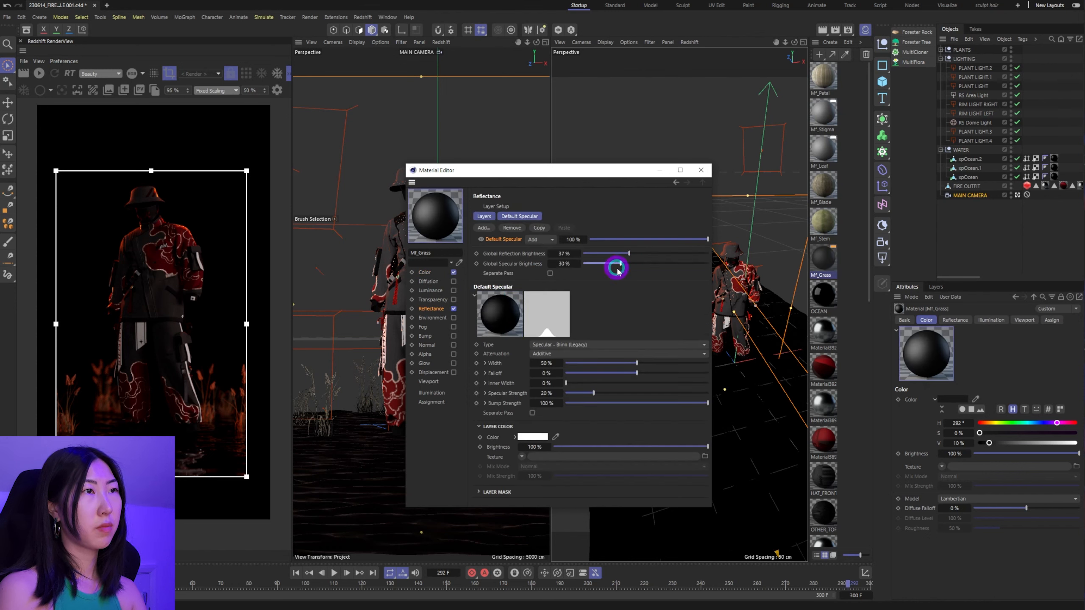
{"action": "left_click", "coordinate": [615, 240]}
{"action": "left_click_drag", "start_coordinate": [614, 240], "coordinate": [630, 242]}
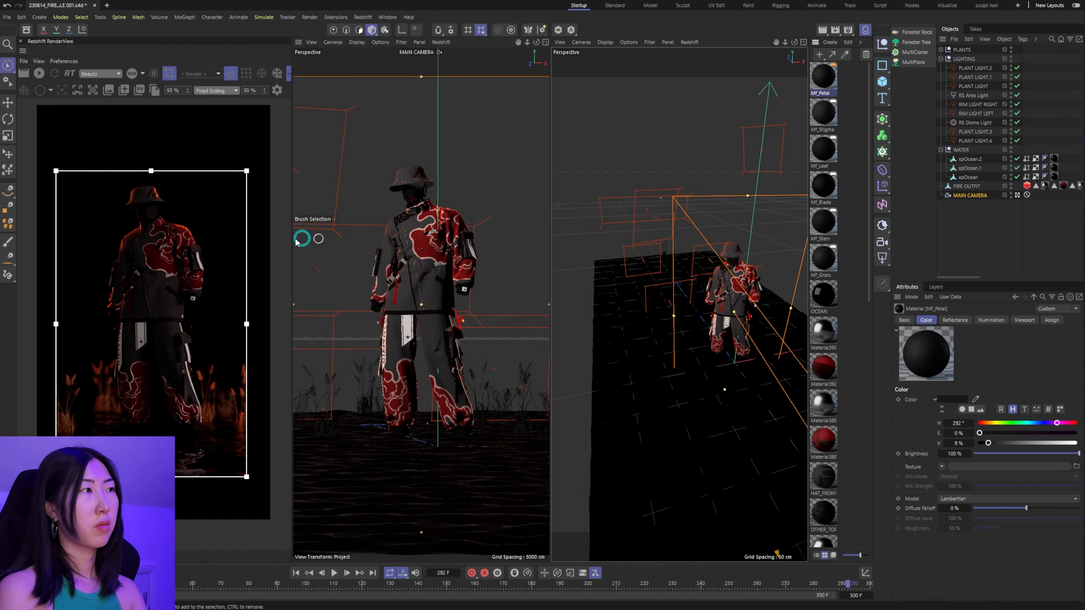
Step: Disable the render region and rerender the full frame with the darkened plant materials
{"action": "left_click", "coordinate": [172, 73]}
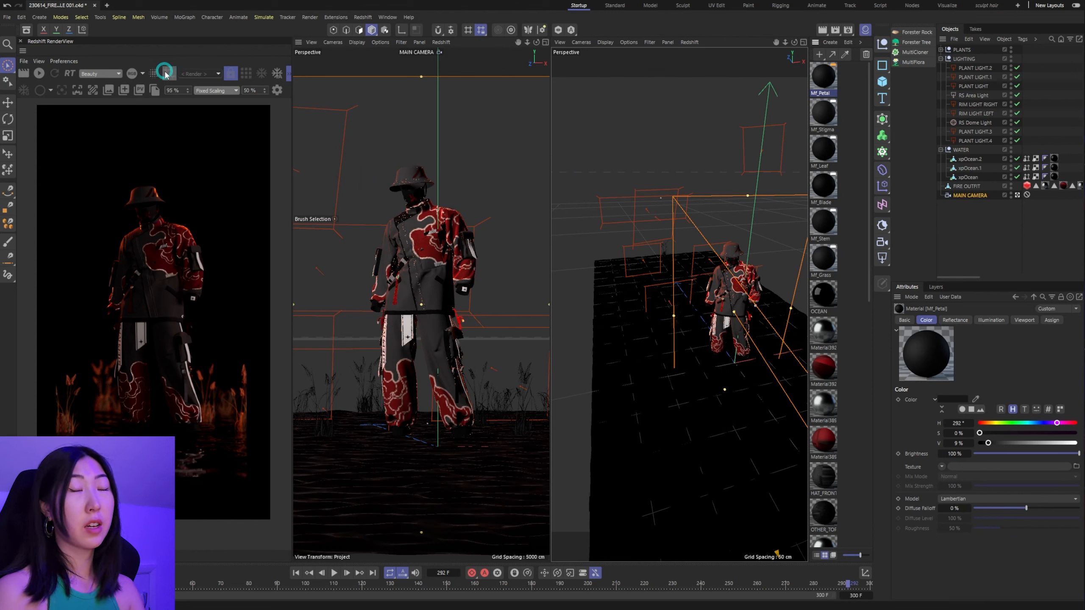
{"action": "left_click", "coordinate": [35, 73]}
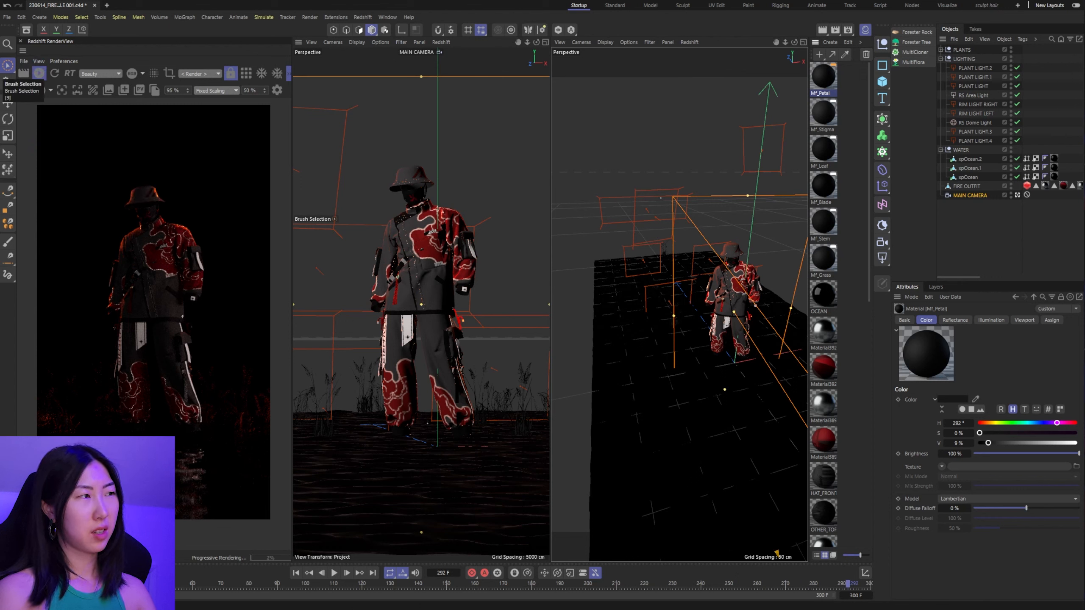
Step: Save a snapshot of the current render and brighten the Mf_Grass material's base colour to a 23% value
{"action": "left_click", "coordinate": [142, 90]}
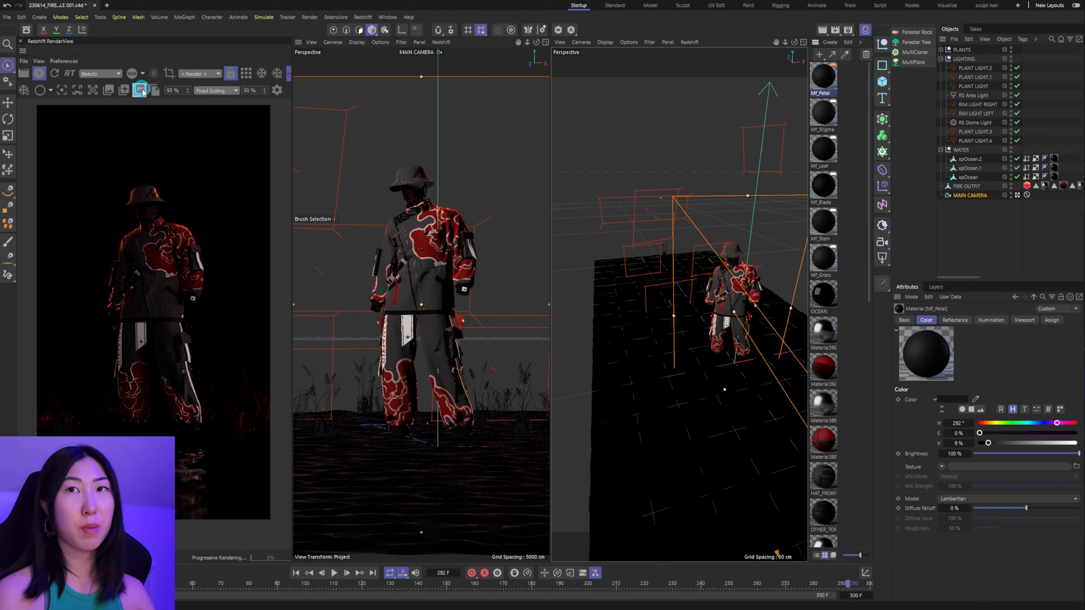
{"action": "left_click", "coordinate": [39, 74]}
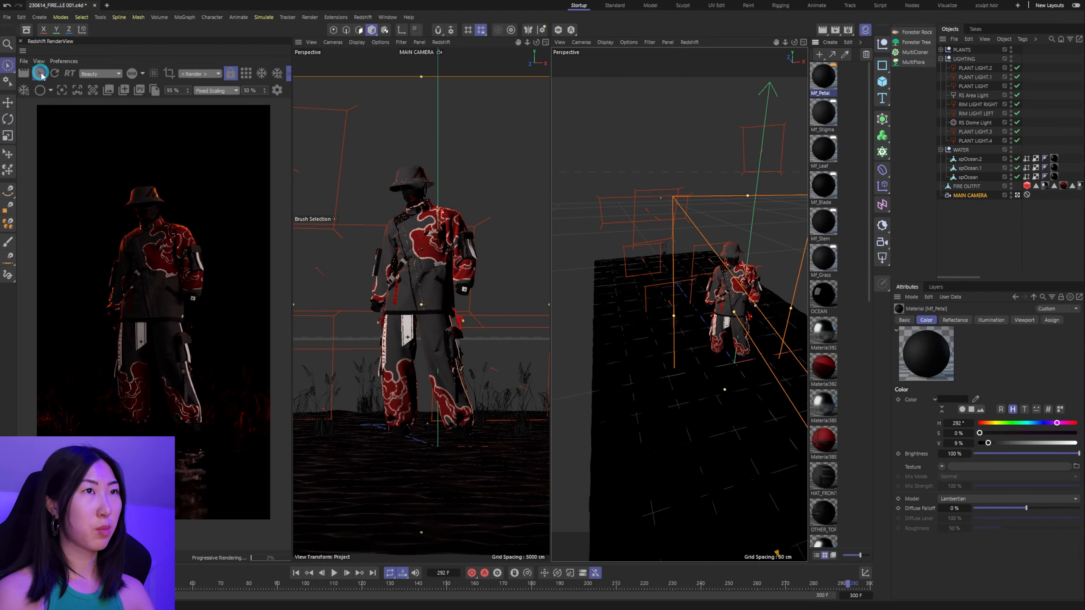
{"action": "double_click", "coordinate": [823, 256]}
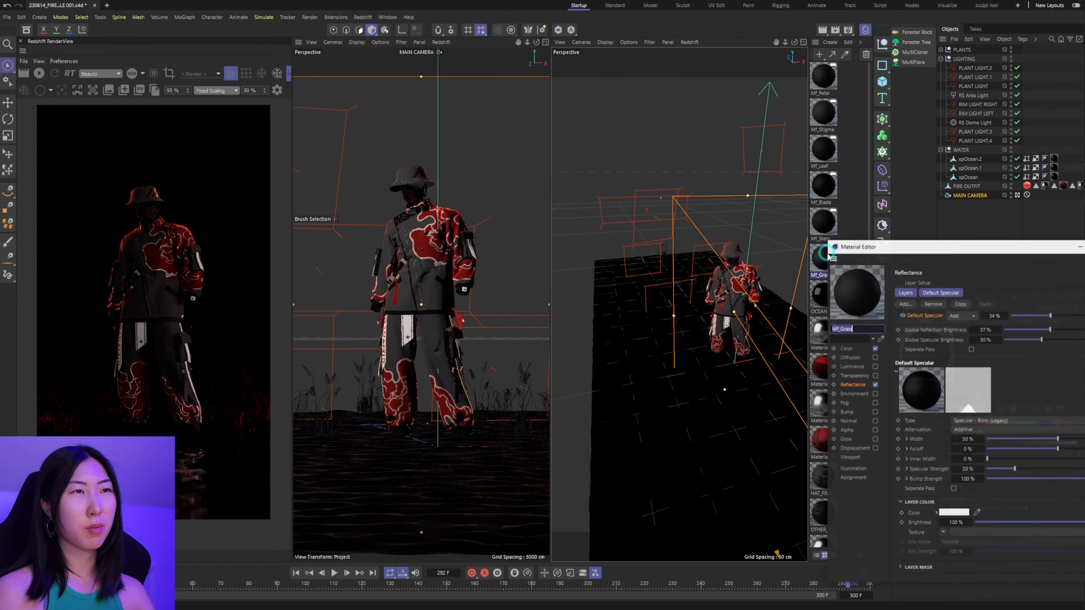
{"action": "left_click_drag", "start_coordinate": [883, 248], "coordinate": [325, 153]}
{"action": "left_click", "coordinate": [292, 254]}
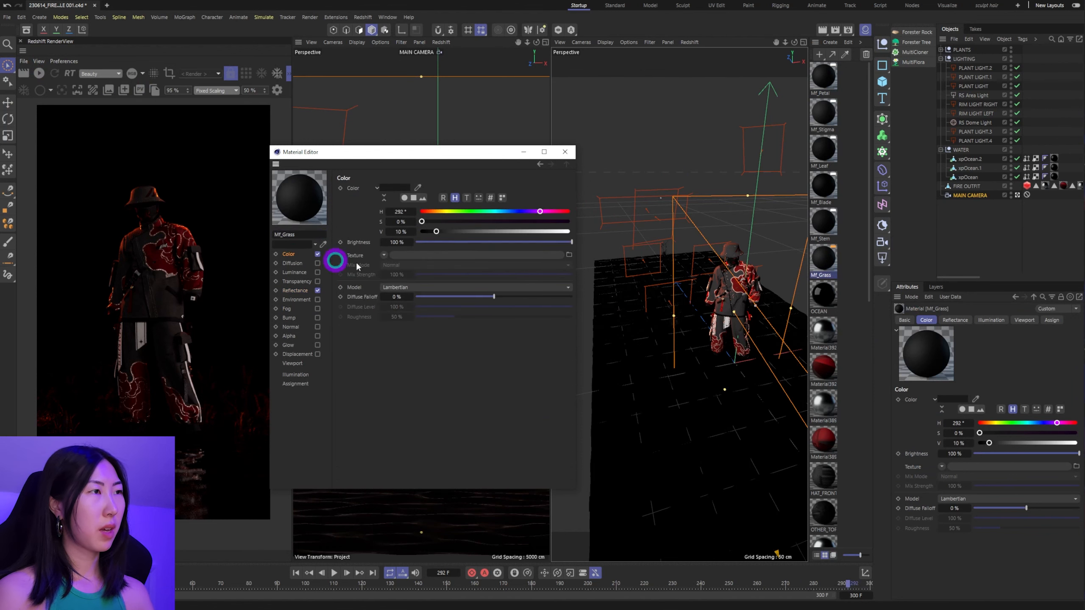
{"action": "left_click", "coordinate": [686, 236]}
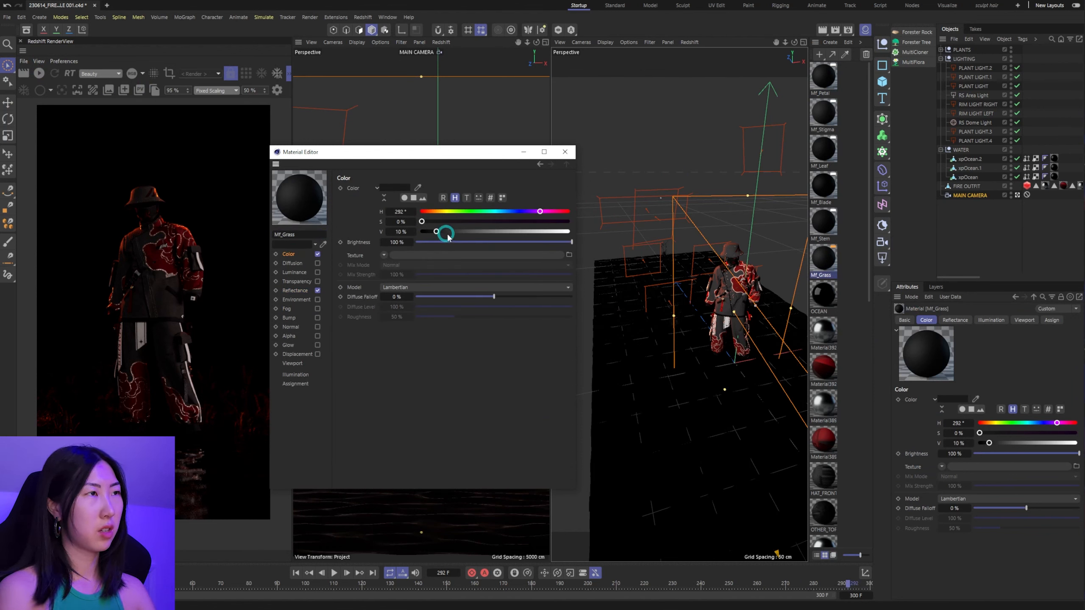
{"action": "left_click_drag", "start_coordinate": [442, 233], "coordinate": [447, 233]}
{"action": "left_click_drag", "start_coordinate": [466, 234], "coordinate": [468, 232]}
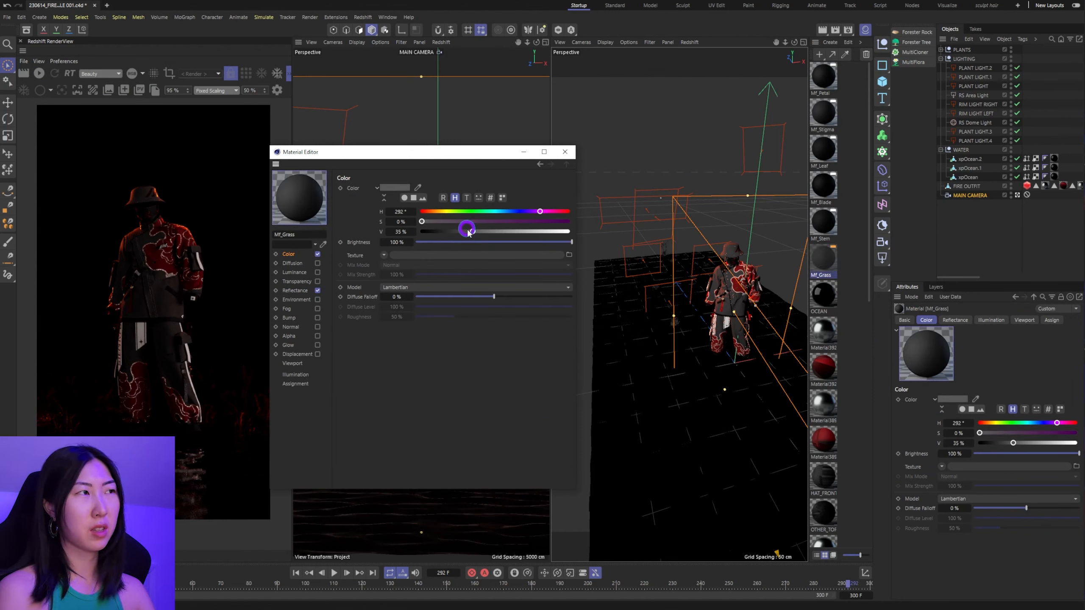
{"action": "double_click", "coordinate": [403, 233]}
{"action": "type", "text": "23"}
{"action": "left_click", "coordinate": [565, 152]}
Step: Set the base colour value of the Mf_Stem, Mf_Blade, Mf_Leaf, Mf_Stigma and Mf_Petal materials to 23%
{"action": "double_click", "coordinate": [823, 222]}
{"action": "left_click_drag", "start_coordinate": [331, 152], "coordinate": [381, 177]}
{"action": "double_click", "coordinate": [449, 257]}
{"action": "type", "text": "23"}
{"action": "left_click", "coordinate": [824, 185]}
{"action": "double_click", "coordinate": [449, 256]}
{"action": "type", "text": "23"}
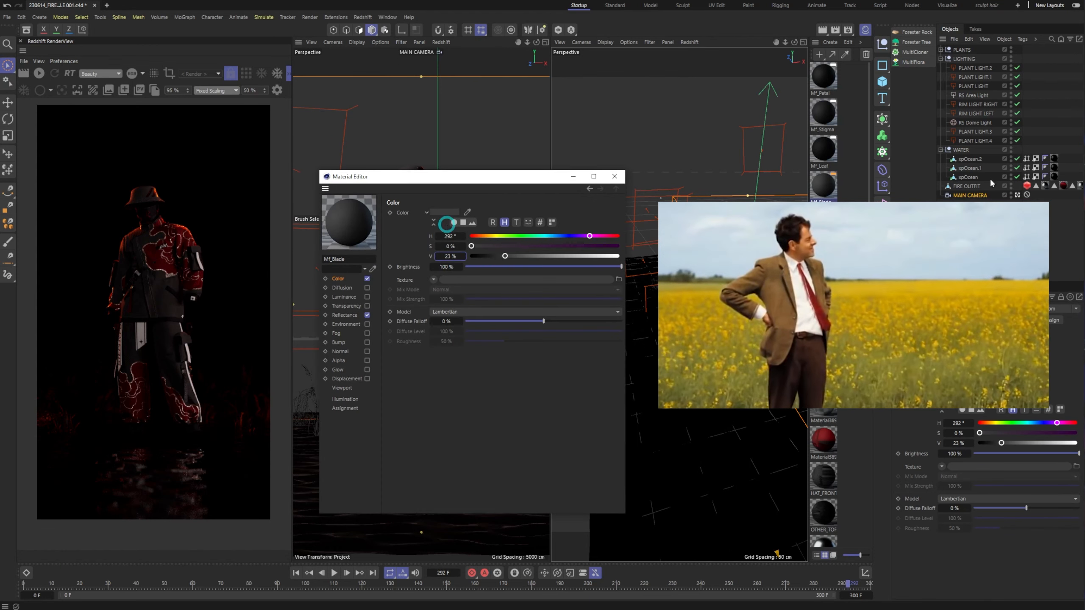
{"action": "left_click", "coordinate": [823, 148]}
{"action": "double_click", "coordinate": [450, 257]}
{"action": "type", "text": "23"}
{"action": "left_click", "coordinate": [823, 112]}
{"action": "left_click", "coordinate": [823, 76]}
{"action": "type", "text": "23"}
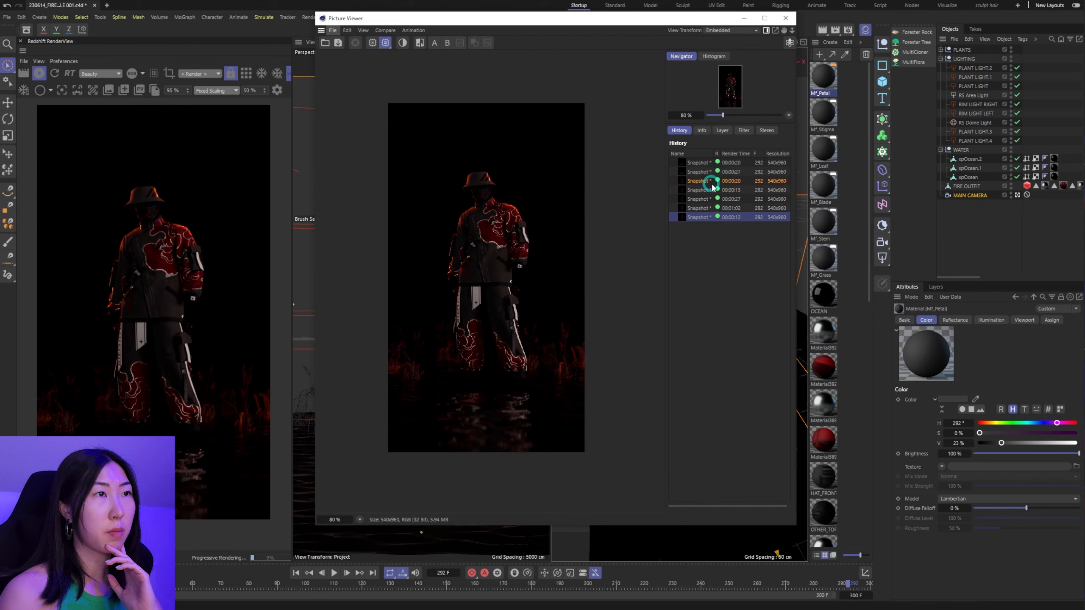
Step: Compare the render snapshots in the Picture Viewer history to judge the plants' brightness and colour
{"action": "left_click", "coordinate": [702, 208]}
{"action": "key", "text": "Down"}
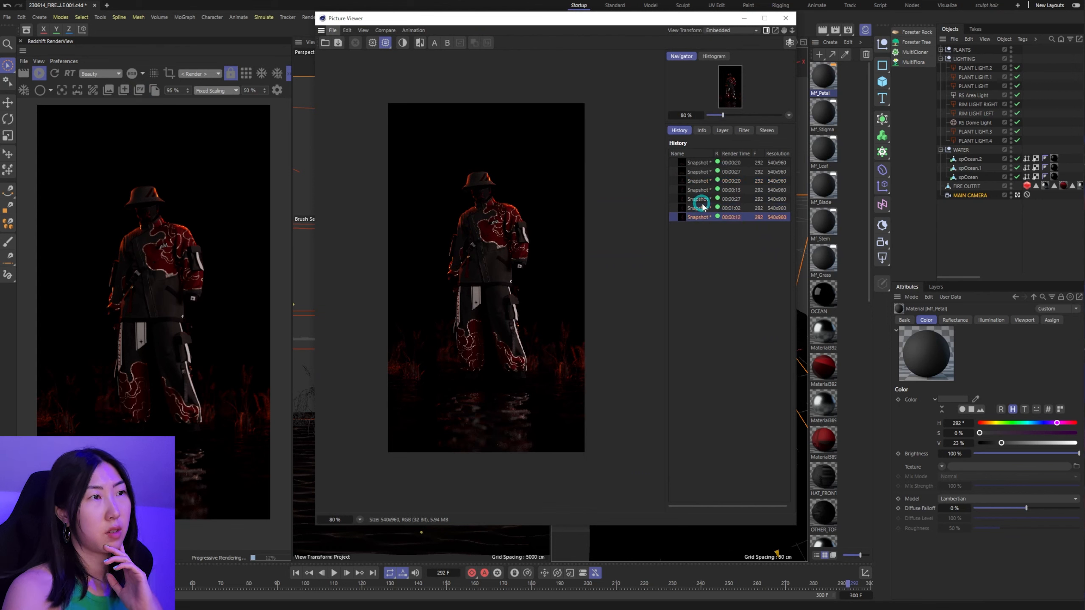
{"action": "key", "text": "Up"}
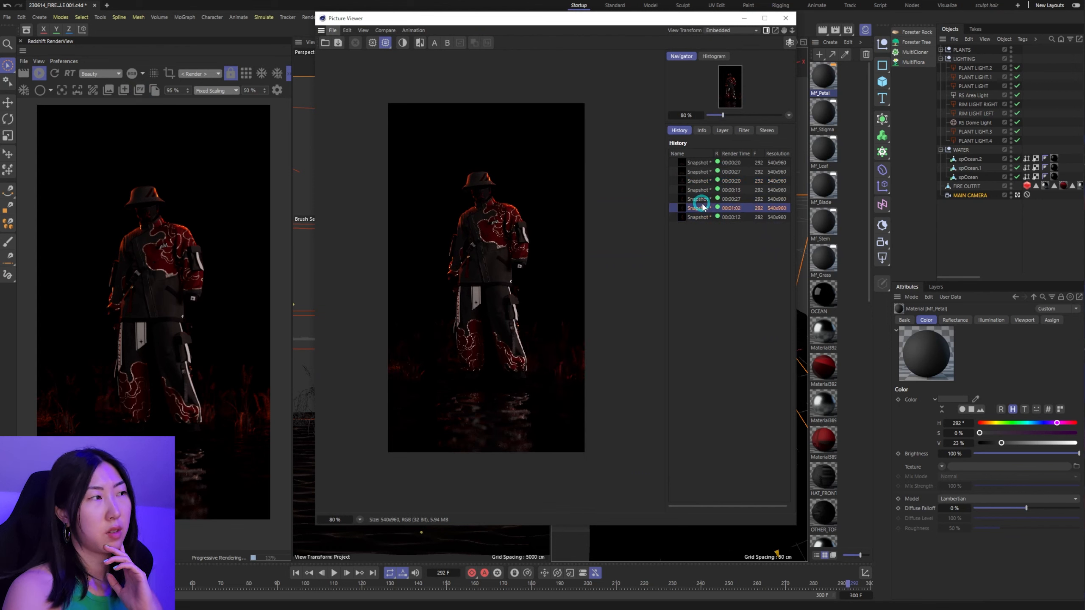
{"action": "key", "text": "Down"}
{"action": "key", "text": "Up"}
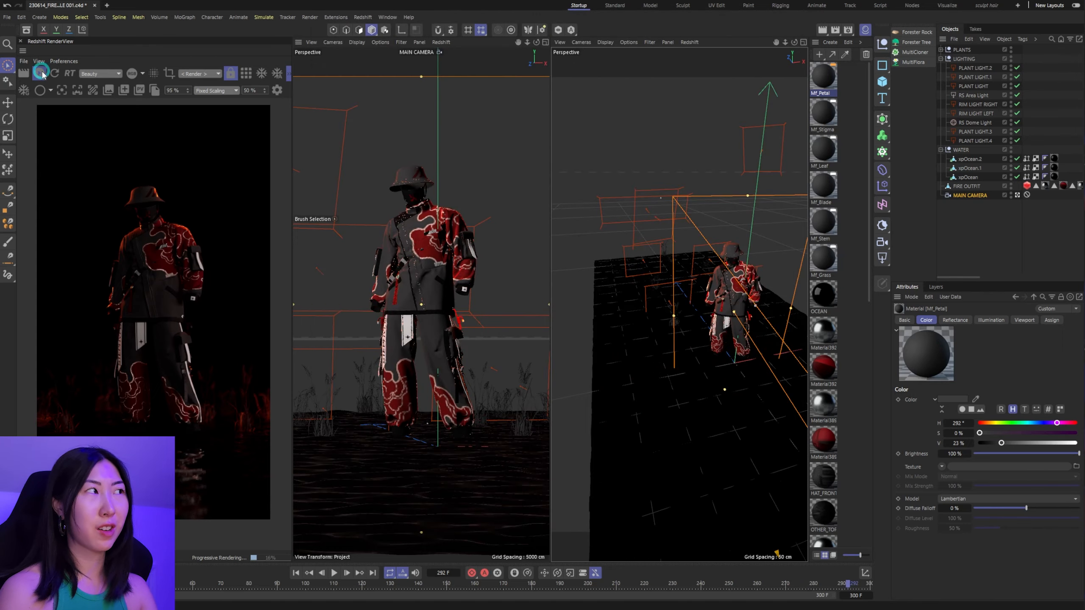
{"action": "left_click", "coordinate": [39, 73]}
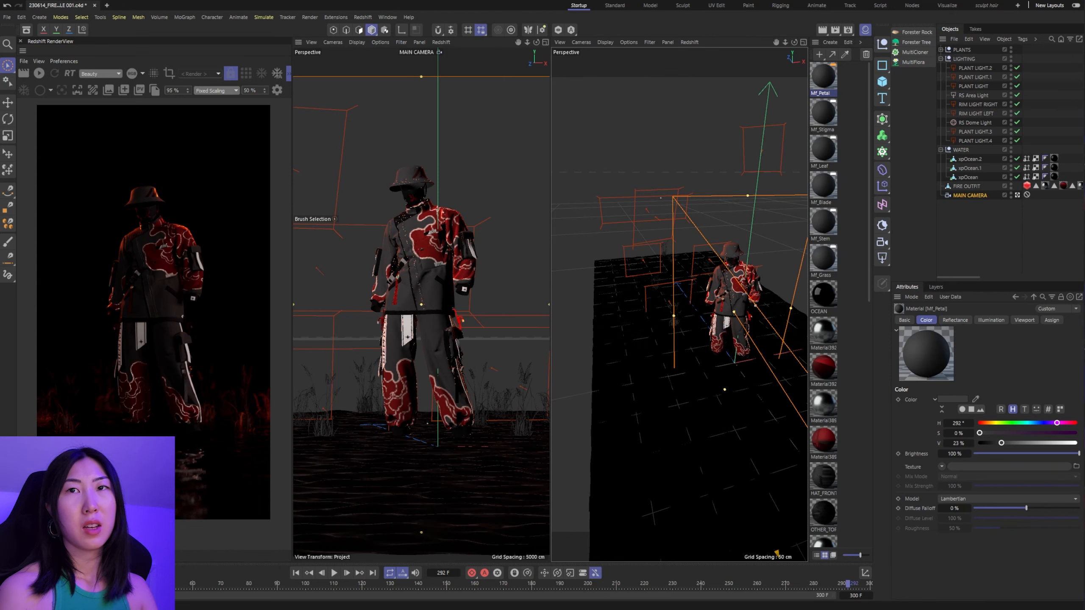
{"action": "left_click_drag", "start_coordinate": [681, 11], "coordinate": [608, 30]}
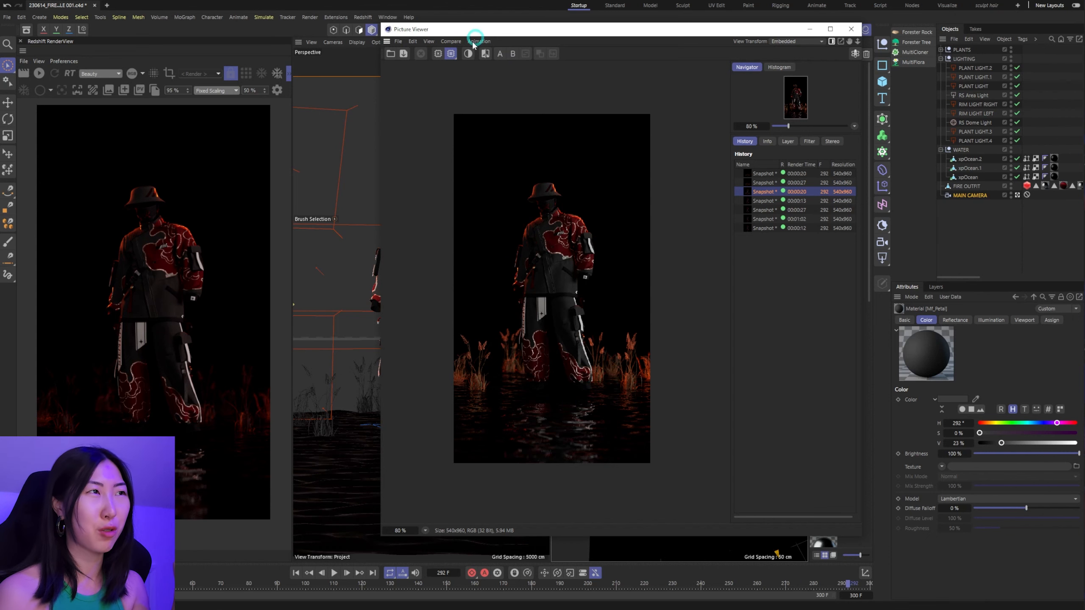
{"action": "left_click_drag", "start_coordinate": [452, 32], "coordinate": [1084, 55]}
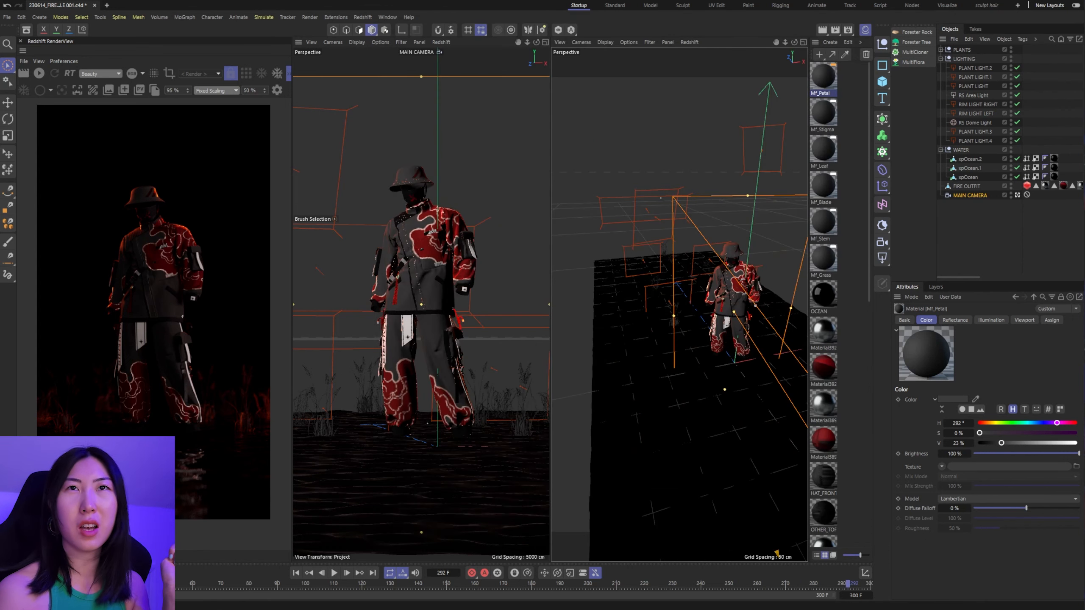
Step: Open the reflectance settings of the Mf_Grass and Mf_Blade materials
{"action": "double_click", "coordinate": [823, 257]}
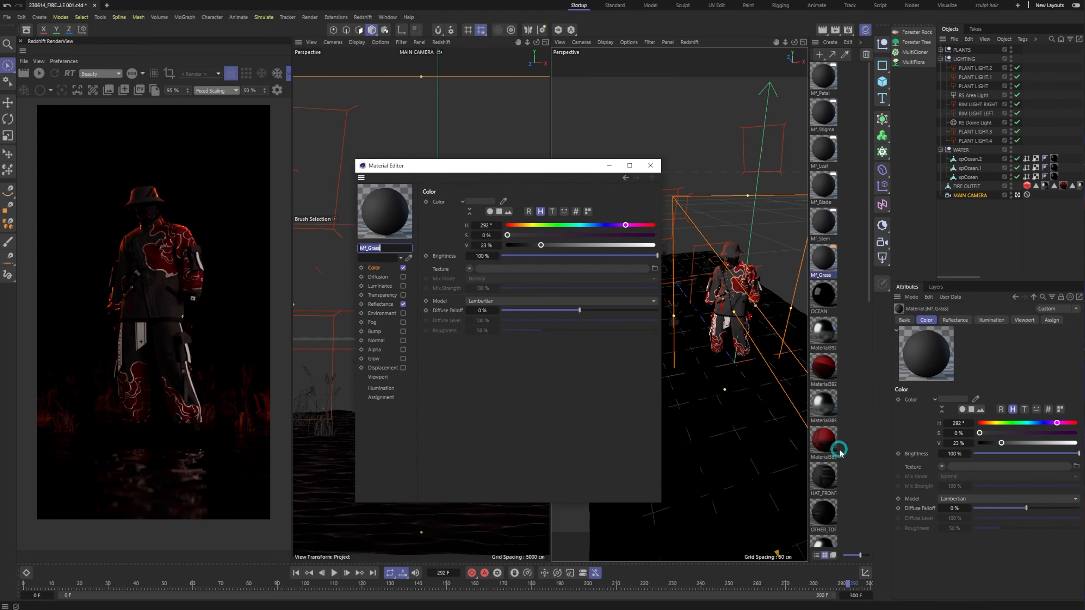
{"action": "left_click", "coordinate": [380, 304]}
{"action": "left_click", "coordinate": [822, 191]}
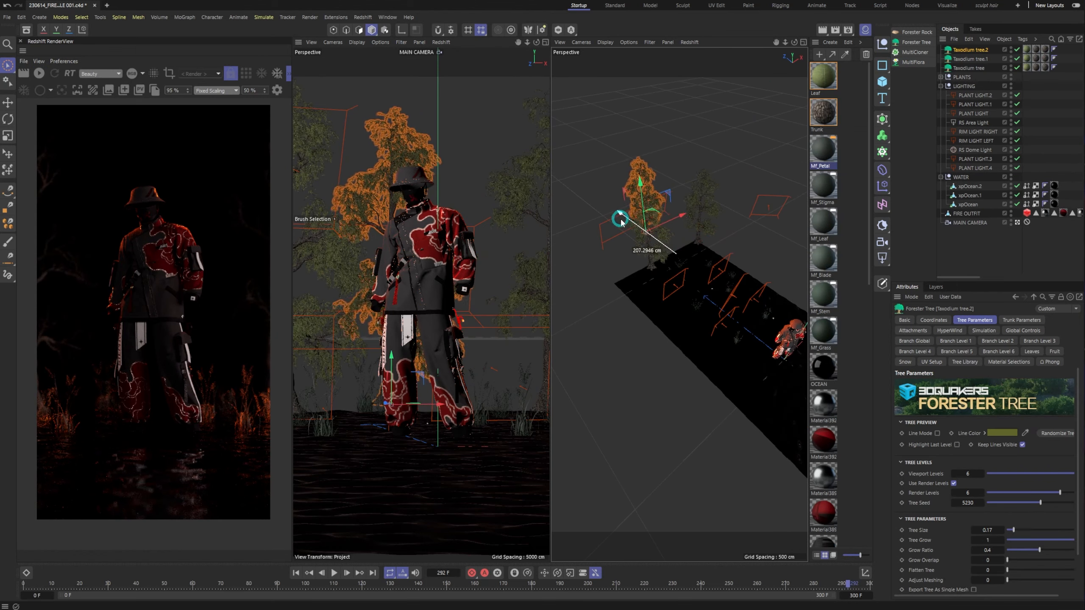
Step: Duplicate the Taxodium tree behind the ocean plane and rotate the copy for variation
{"action": "left_click_drag", "start_coordinate": [622, 221], "coordinate": [698, 206]}
{"action": "key", "text": "r"}
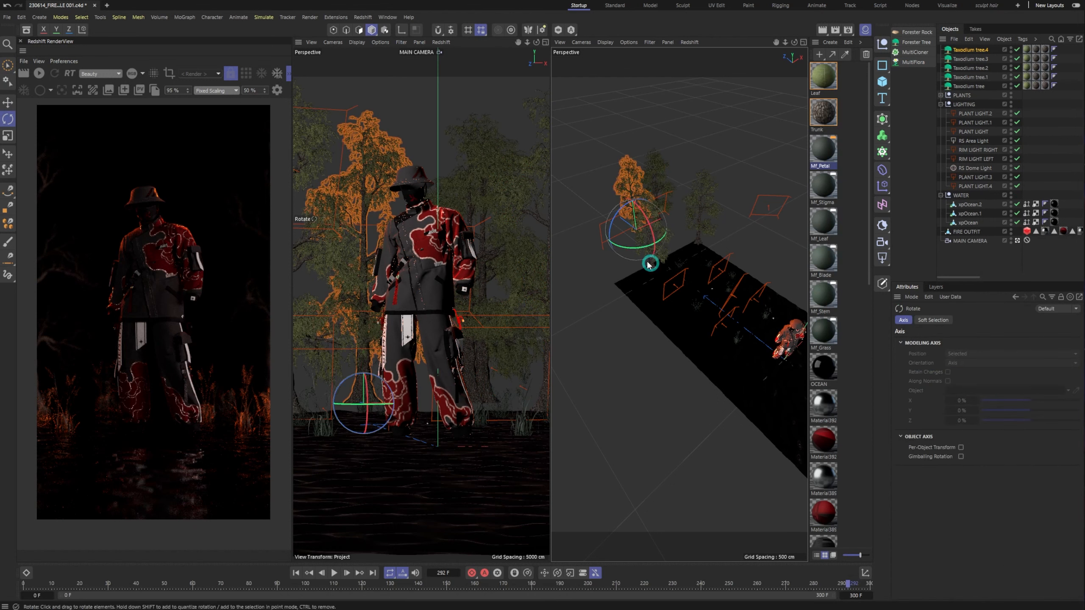
{"action": "left_click_drag", "start_coordinate": [649, 262], "coordinate": [666, 260]}
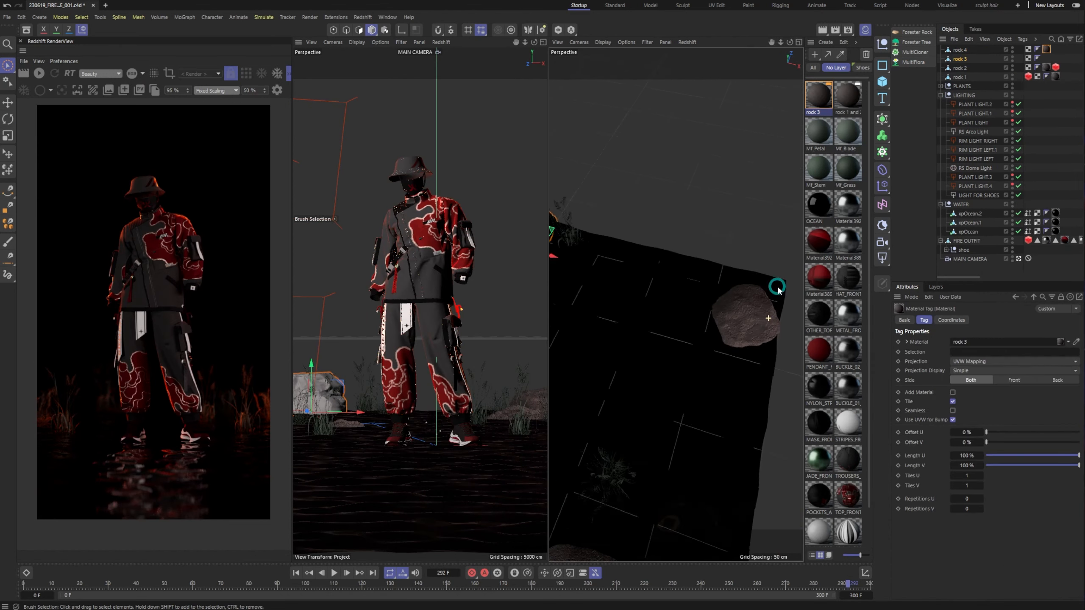
Step: Rename the rock 3 material as "rock 3 and 4" and save the scene
{"action": "double_click", "coordinate": [813, 113]}
{"action": "type", "text": "and 4"}
{"action": "key", "text": "Return"}
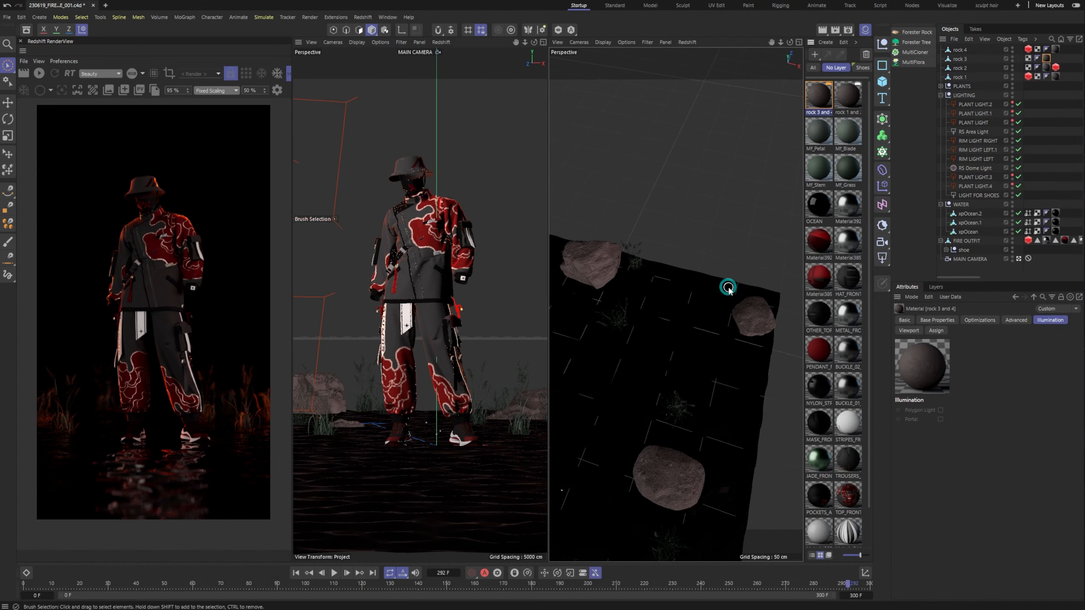
{"action": "left_click_drag", "start_coordinate": [729, 289], "coordinate": [737, 332], "text": "alt"}
{"action": "key", "text": "ctrl+s"}
Step: Duplicate rock 1 and move the copy forward on the ocean plane to about X 85 cm, Z 60 cm
{"action": "scroll", "coordinate": [737, 332], "scroll_direction": "down", "scroll_amount": 10}
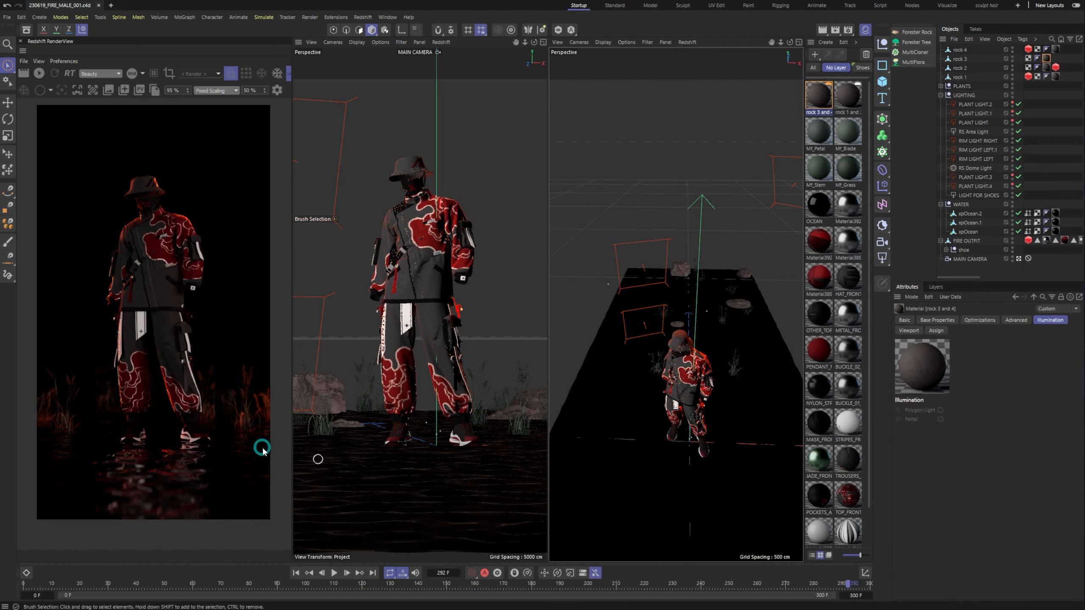
{"action": "left_click_drag", "start_coordinate": [959, 78], "coordinate": [967, 46], "text": "ctrl"}
{"action": "scroll", "coordinate": [680, 314], "scroll_direction": "up", "scroll_amount": 5}
{"action": "left_click_drag", "start_coordinate": [673, 311], "coordinate": [680, 398]}
{"action": "left_click_drag", "start_coordinate": [680, 397], "coordinate": [709, 402], "text": "alt"}
{"action": "left_click_drag", "start_coordinate": [666, 442], "coordinate": [638, 455]}
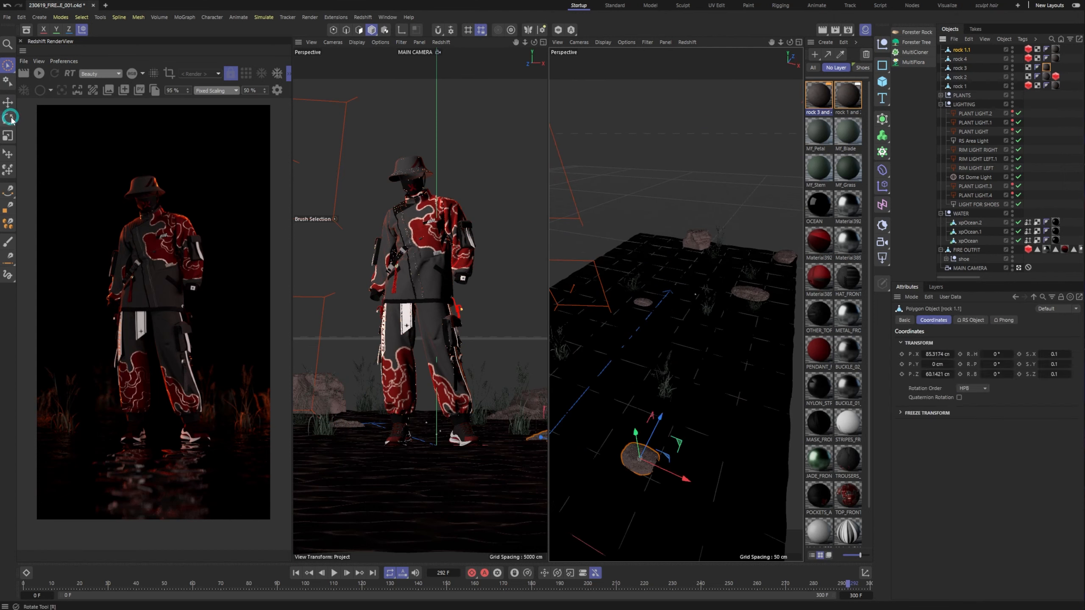
Step: Deselect the copied foreground rock and save the scene
{"action": "key", "text": "r"}
{"action": "left_click", "coordinate": [10, 66]}
{"action": "left_click", "coordinate": [659, 206]}
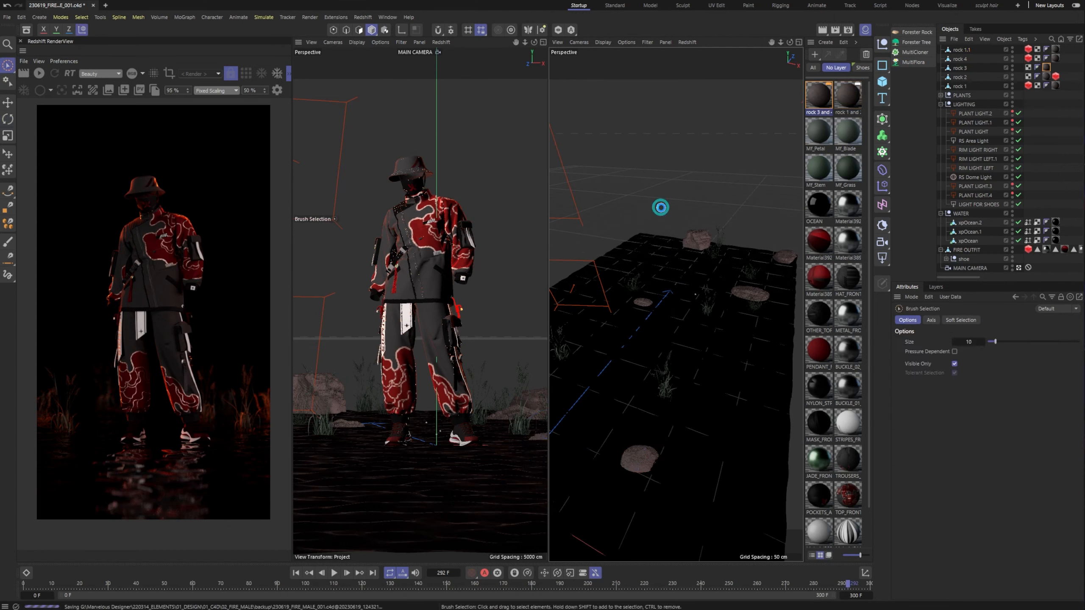
{"action": "key", "text": "ctrl+s"}
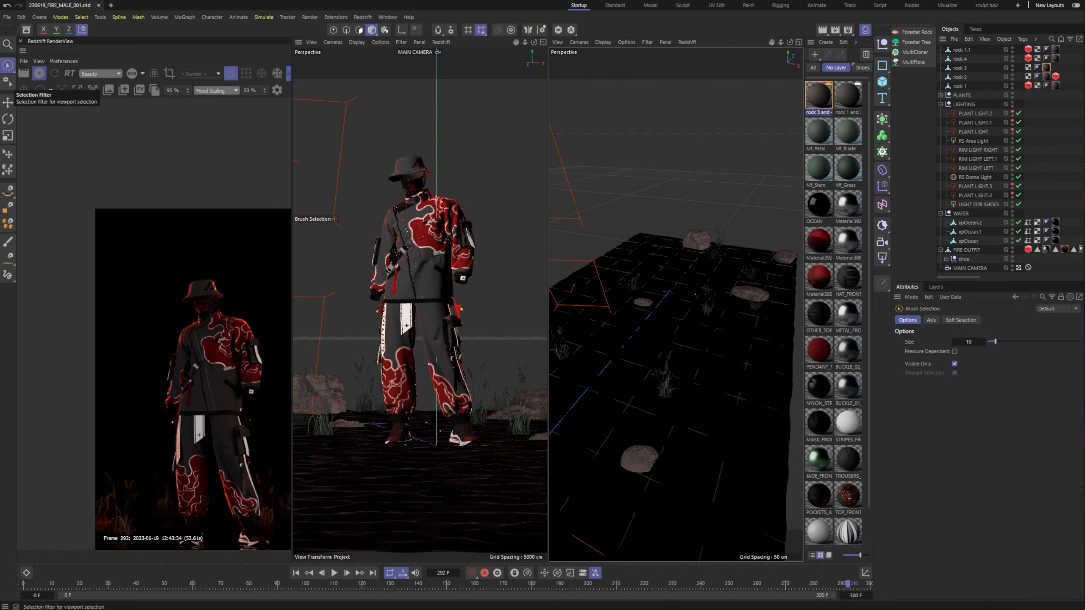